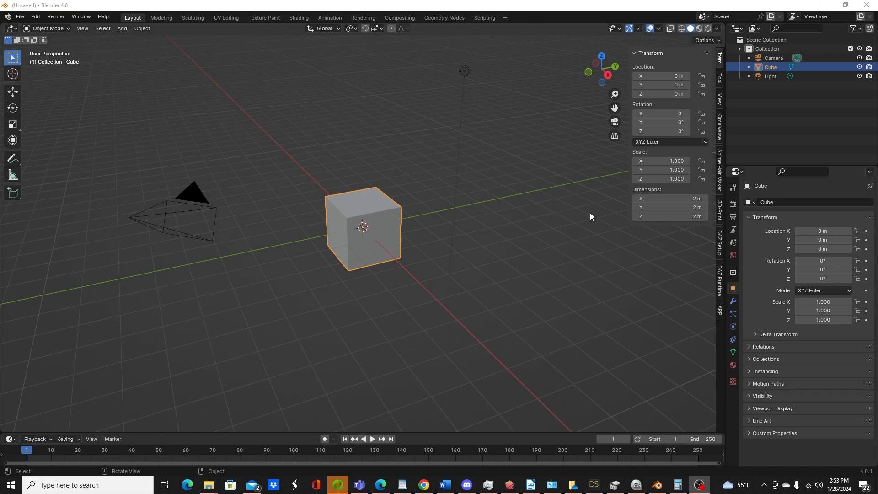
Review the DAZ Setup, DAZ Runtime and Auto-Rig Pro add-on tools, and expand the Auto-Rig Pro Remap settings.
left_click(720, 243)
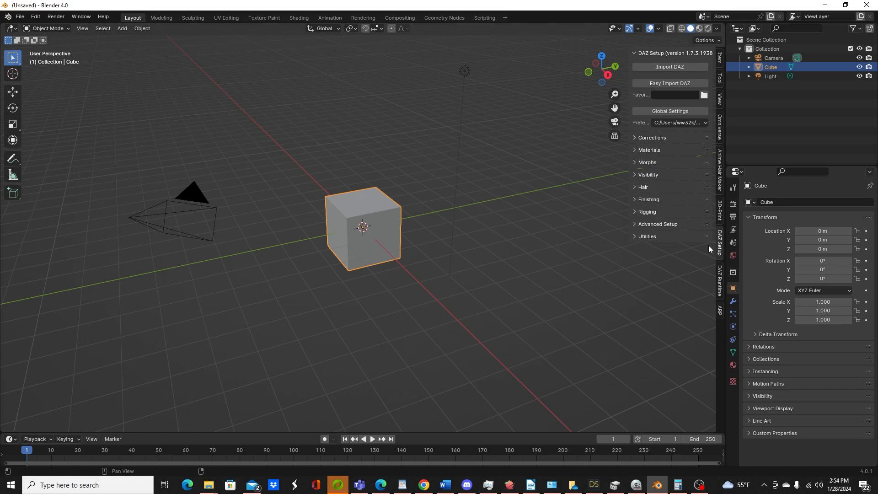
left_click(721, 283)
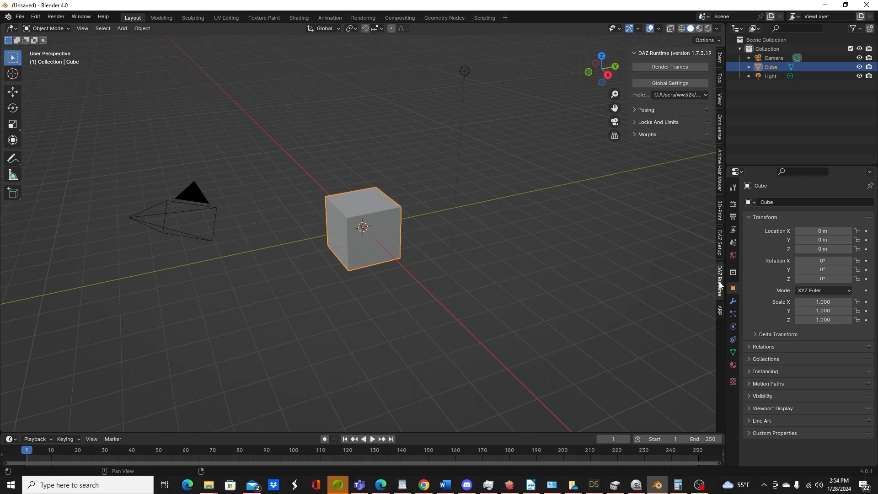
left_click(720, 249)
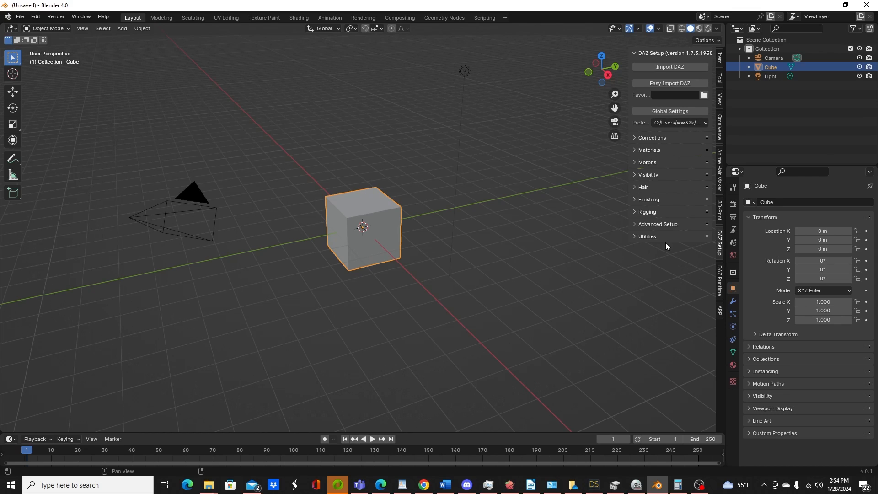
left_click(719, 312)
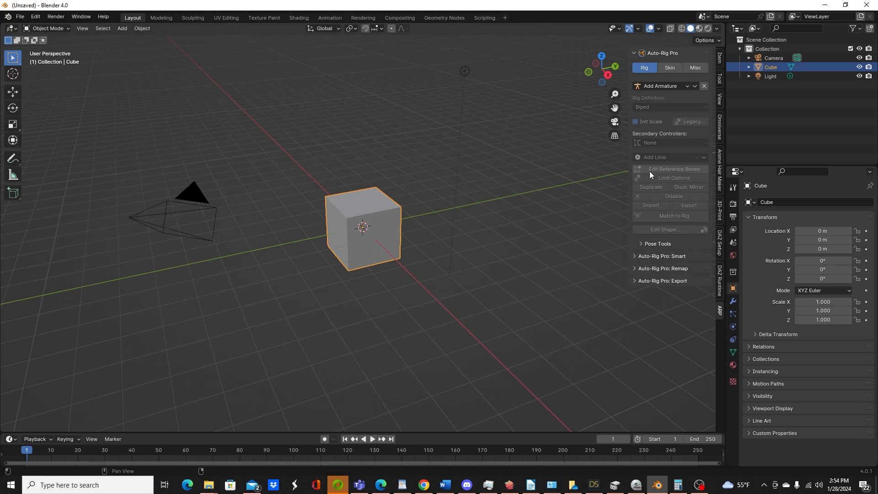
left_click(634, 54)
left_click(637, 78)
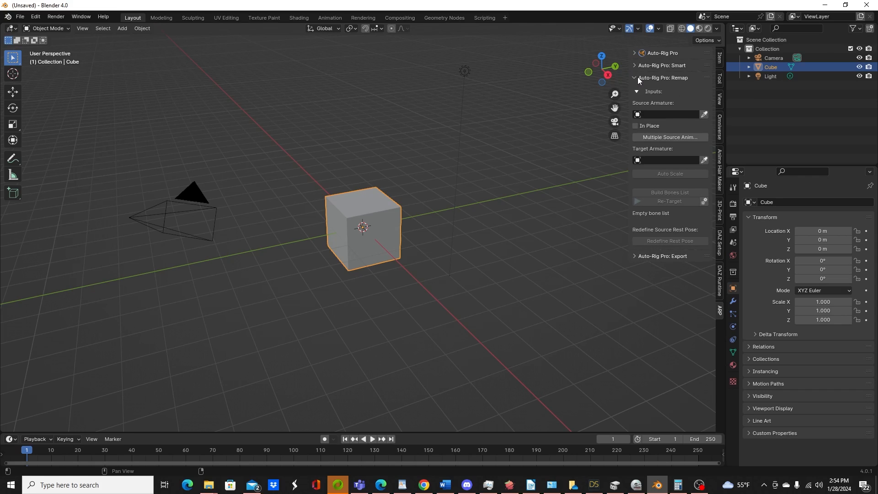
left_click(635, 54)
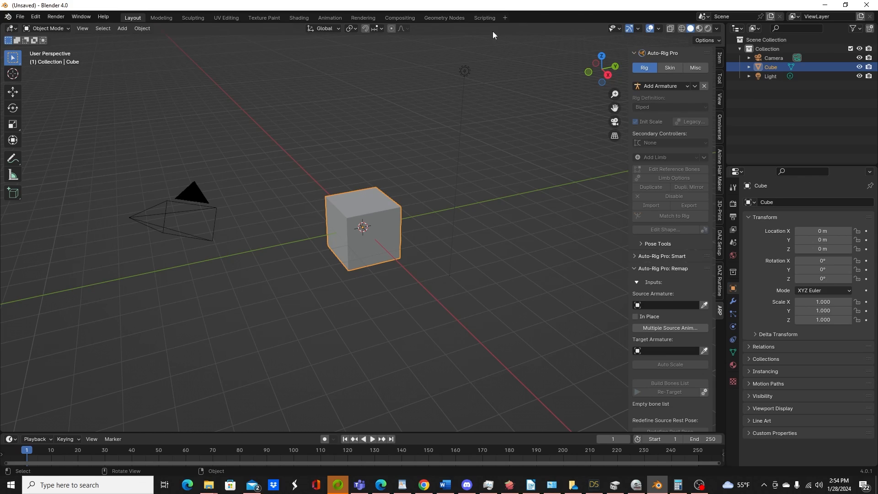
Delete the default cube from the scene.
left_click(365, 216)
key("x")
left_click(371, 207)
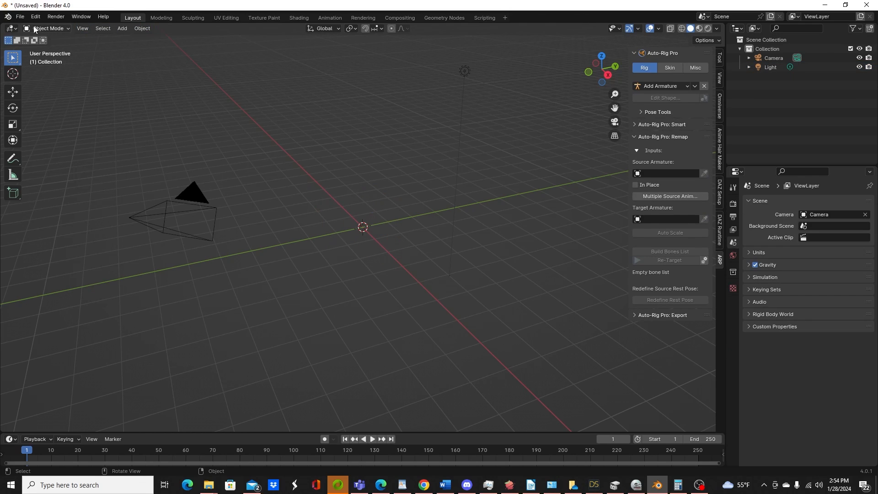
Start an Easy DAZ import and choose TutorialIntroChar.duf from the Characters folder.
left_click(20, 17)
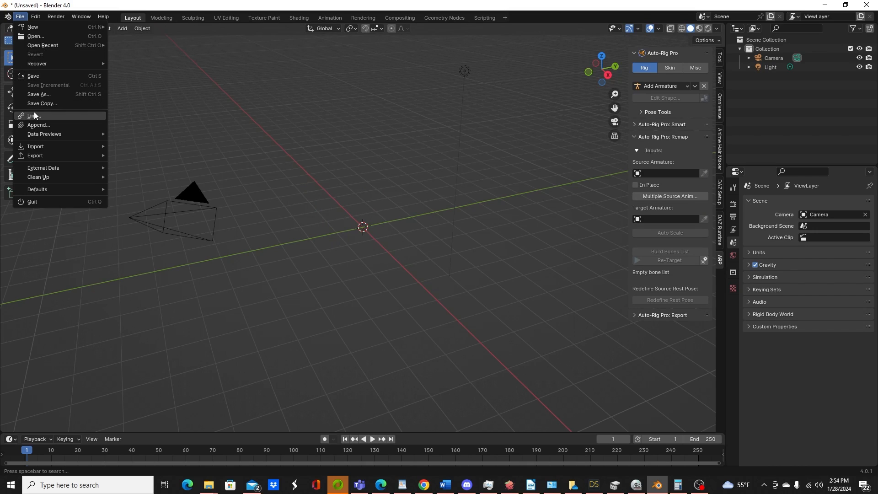
mouse_move(43, 146)
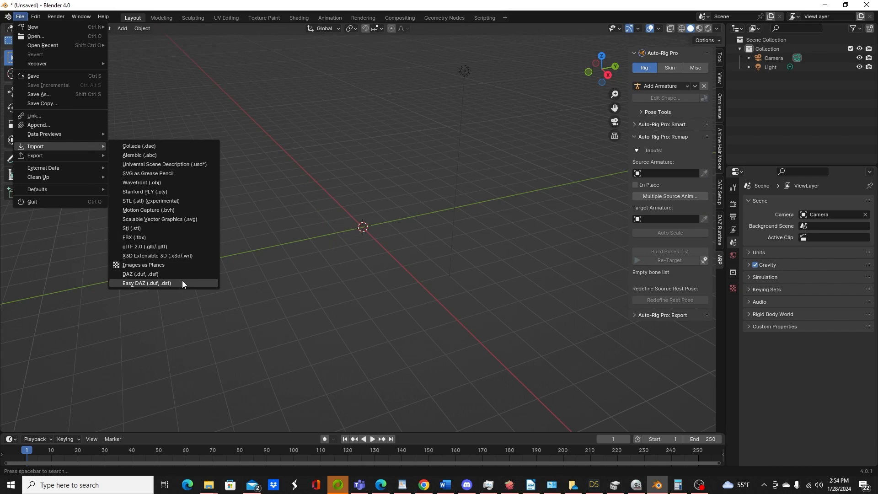
left_click(141, 282)
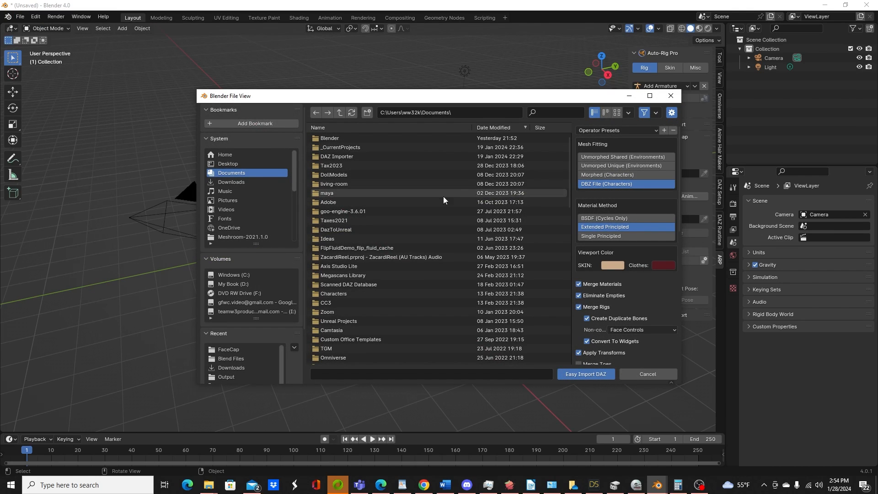
scroll(237, 365, "down", 2)
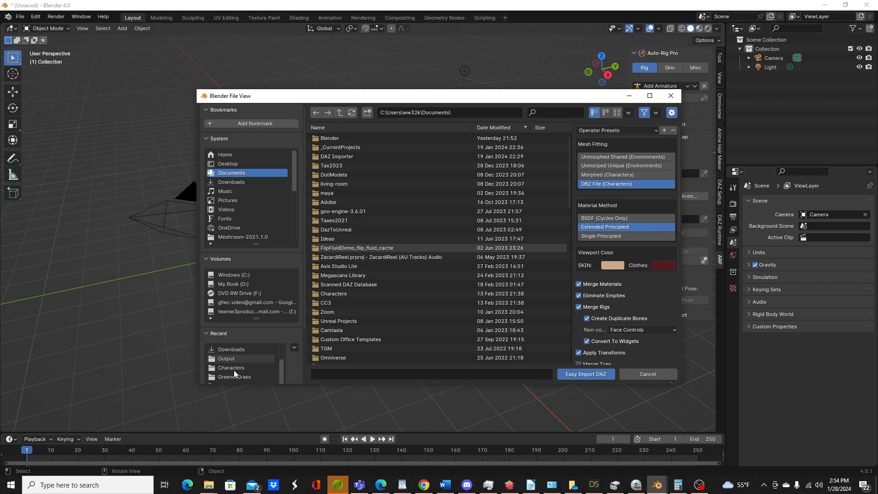
left_click(235, 370)
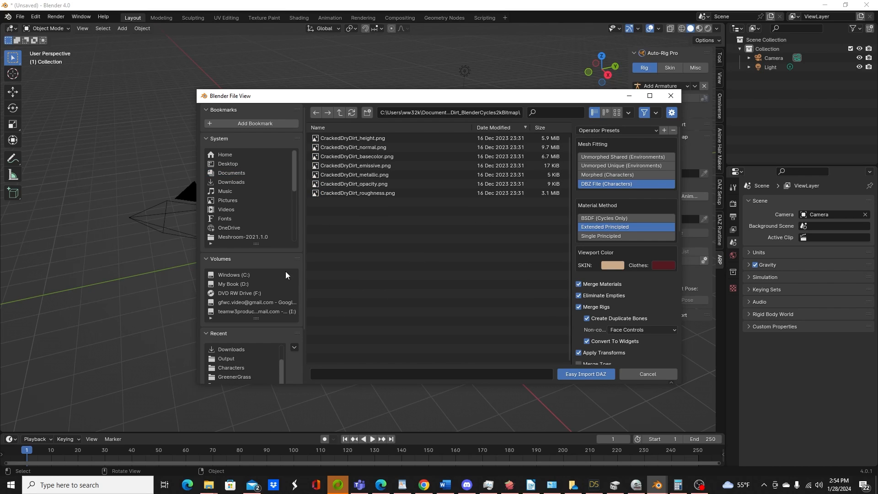
left_click(240, 365)
scroll(358, 256, "down", 5)
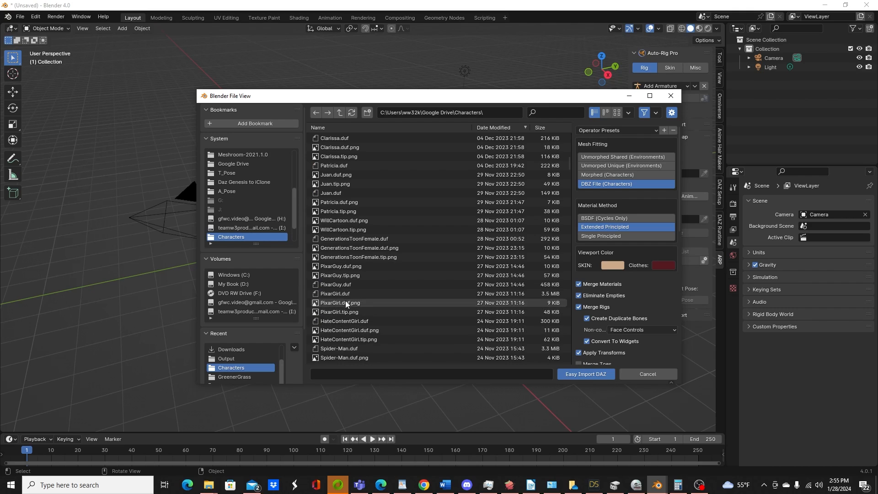
scroll(345, 268, "down", 3)
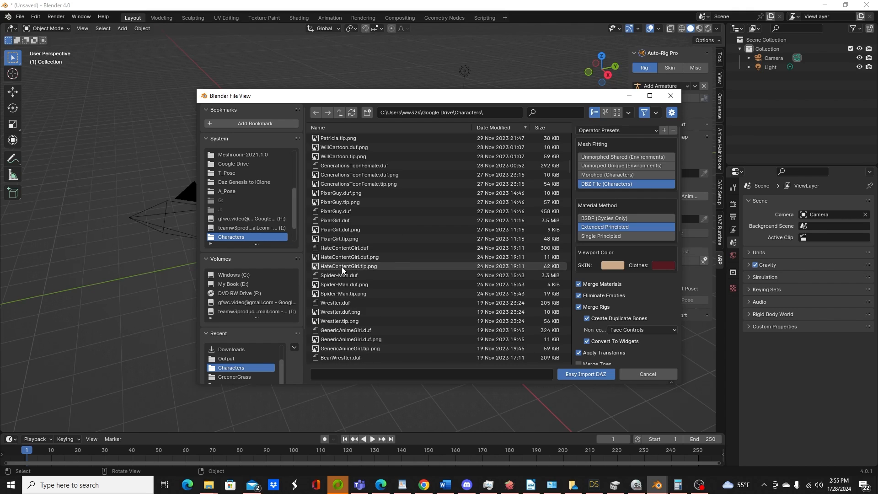
scroll(359, 262, "down", 8)
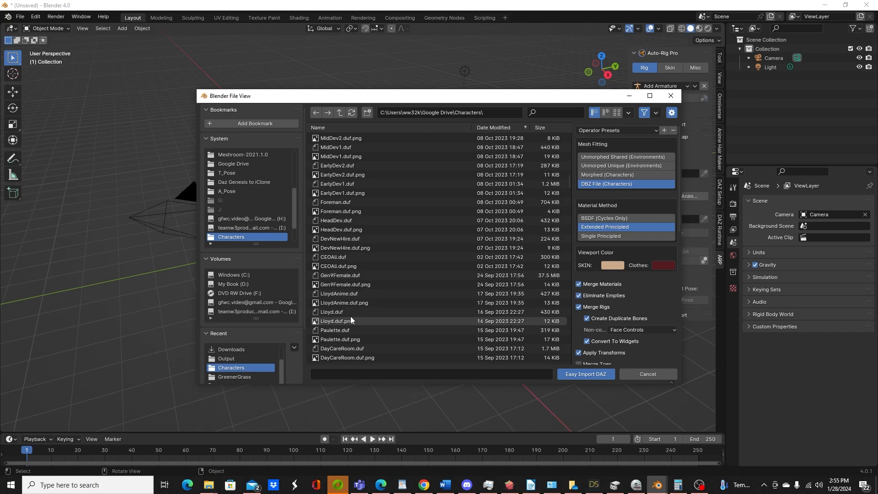
scroll(350, 317, "down", 7)
scroll(351, 317, "down", 1)
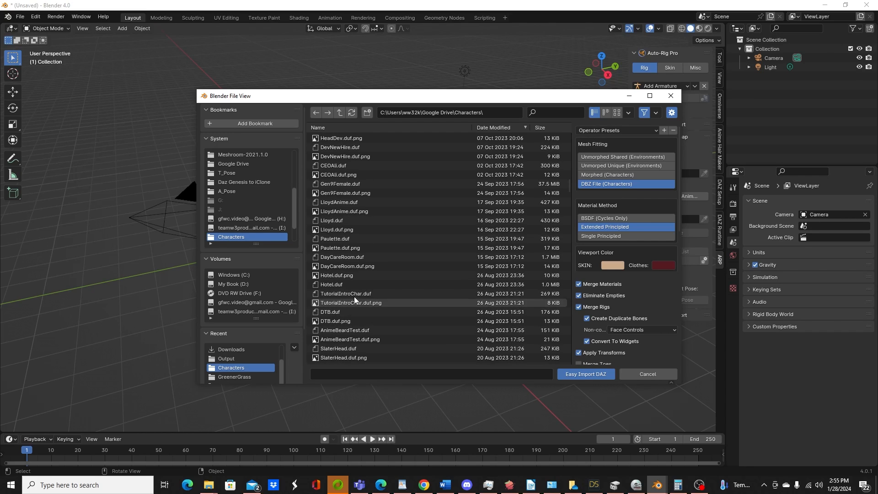
left_click(354, 295)
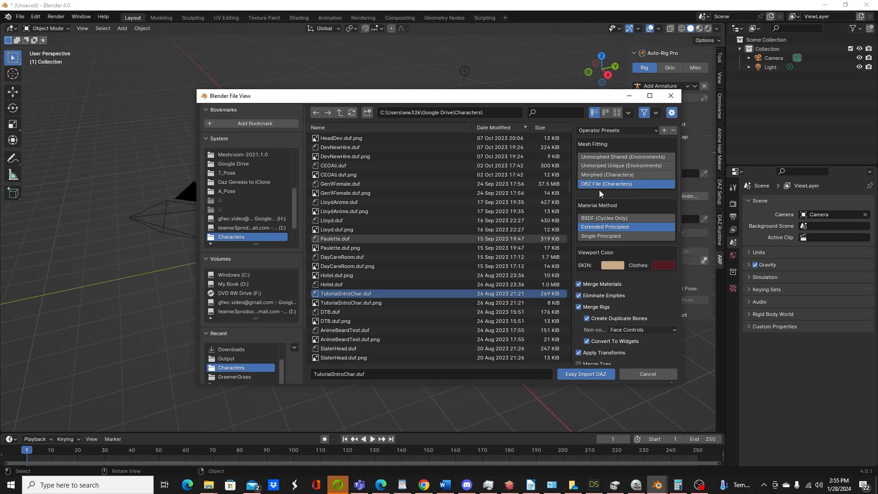
Enable the FACS, FACS Expressions and Body morphs, import the DAZ character, and dismiss the importer message.
scroll(601, 237, "down", 1)
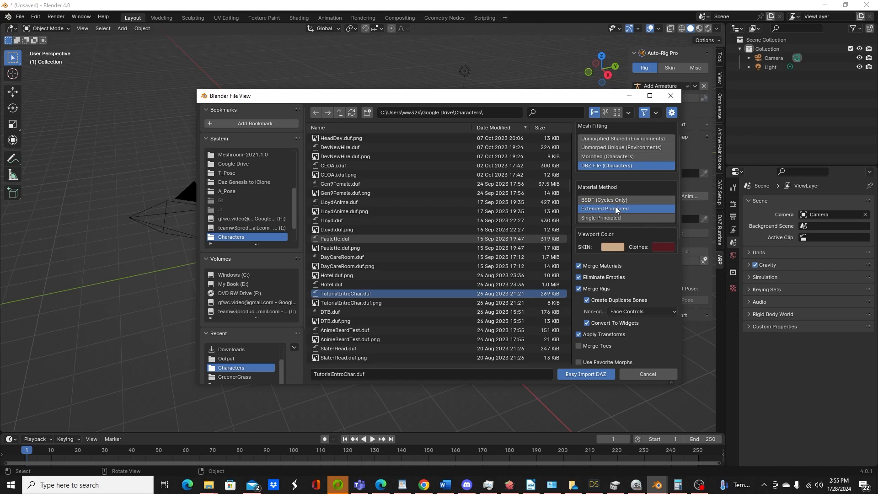
scroll(615, 203, "down", 3)
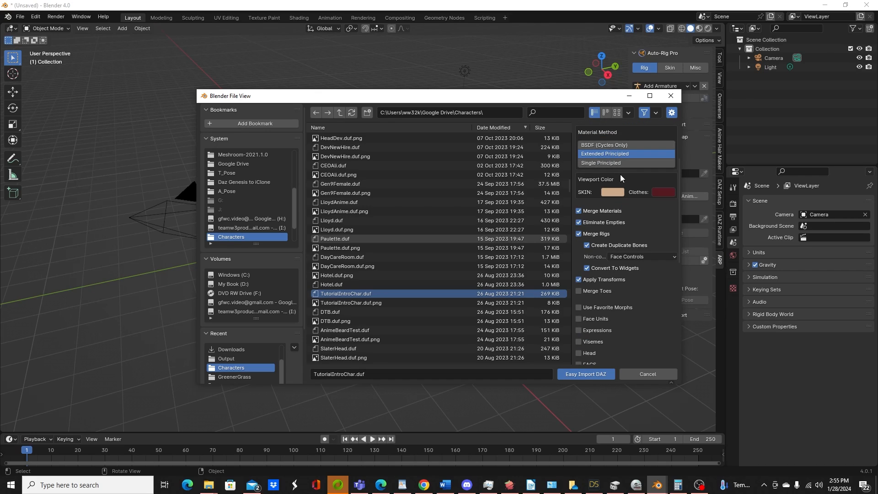
scroll(595, 270, "down", 5)
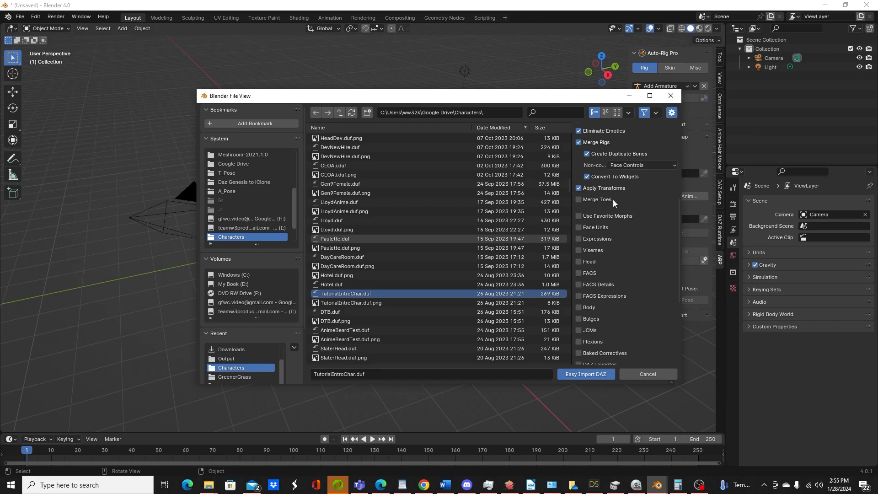
left_click(579, 272)
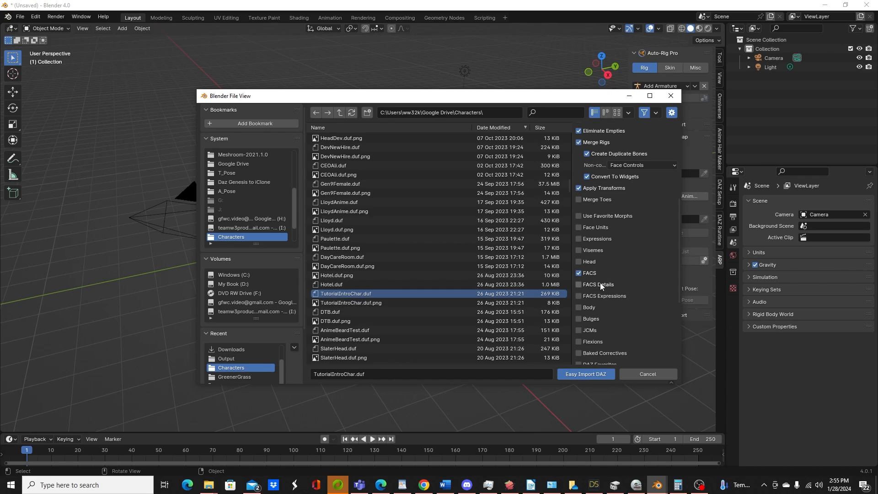
left_click(580, 307)
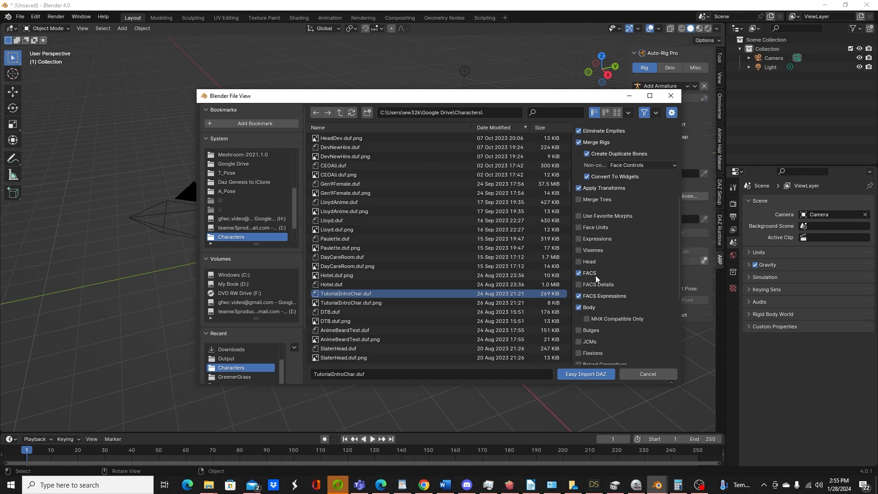
scroll(611, 273, "up", 2)
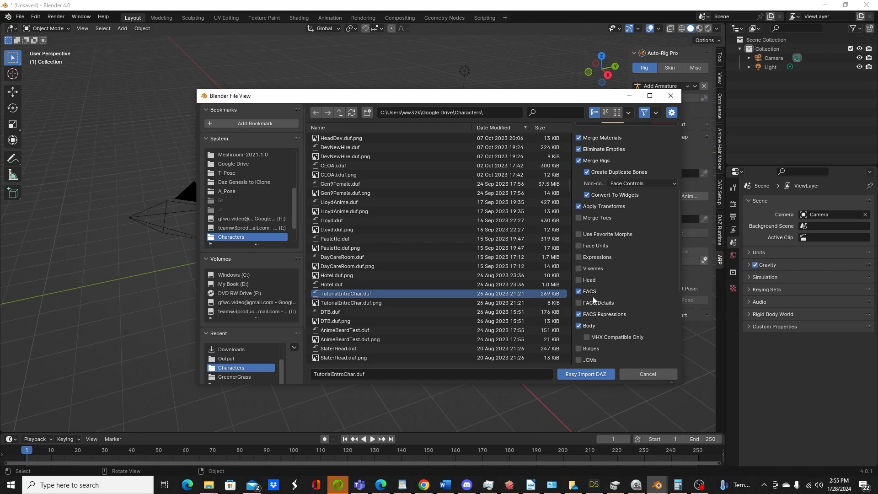
left_click(578, 374)
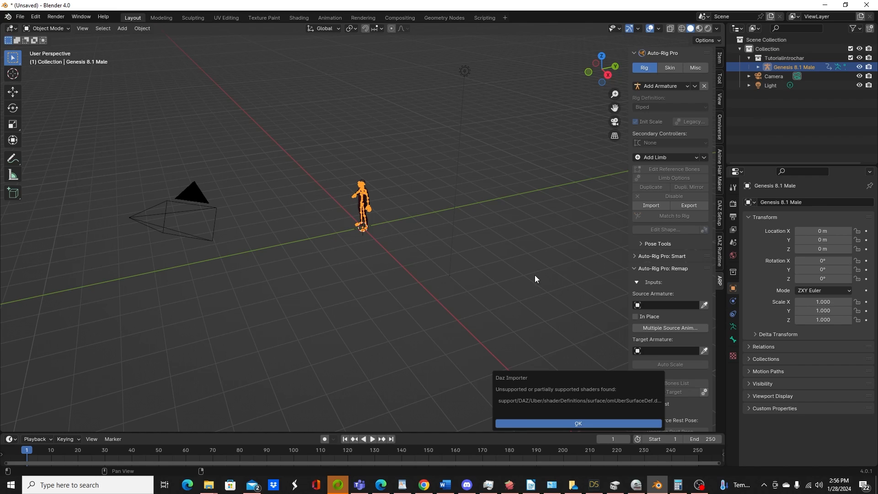
left_click(514, 388)
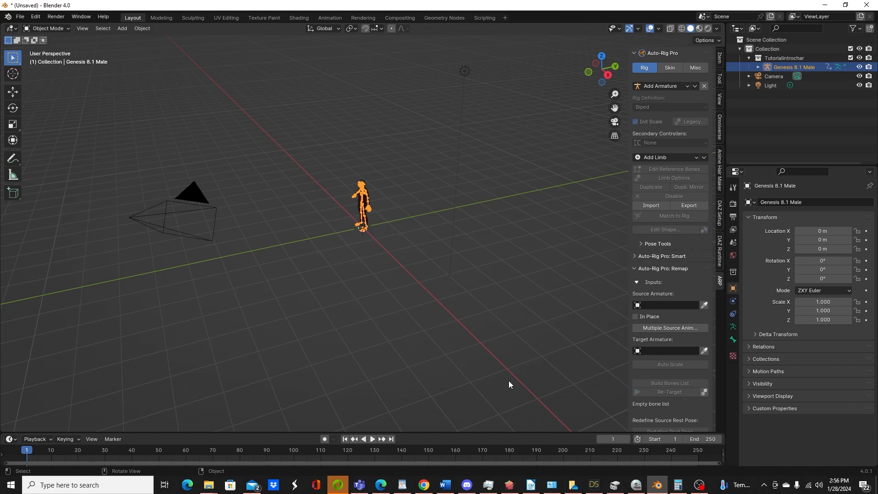
Switch the imported Genesis 8.1 Male armature to Pose Mode.
scroll(370, 228, "up", 7)
middle_click_drag(369, 229, 411, 325)
scroll(410, 325, "up", 6)
middle_click_drag(407, 275, 431, 360, "shift")
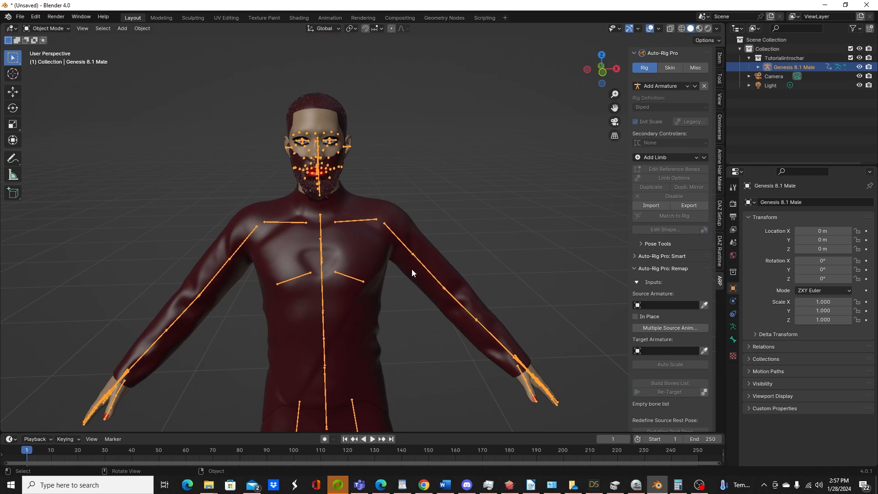
key("ctrl+Tab")
Rotate the character's left upper-arm bone (lShldrBend) by 45.61° around its local Z axis.
left_click(402, 240)
middle_click_drag(402, 240, 388, 204, "shift")
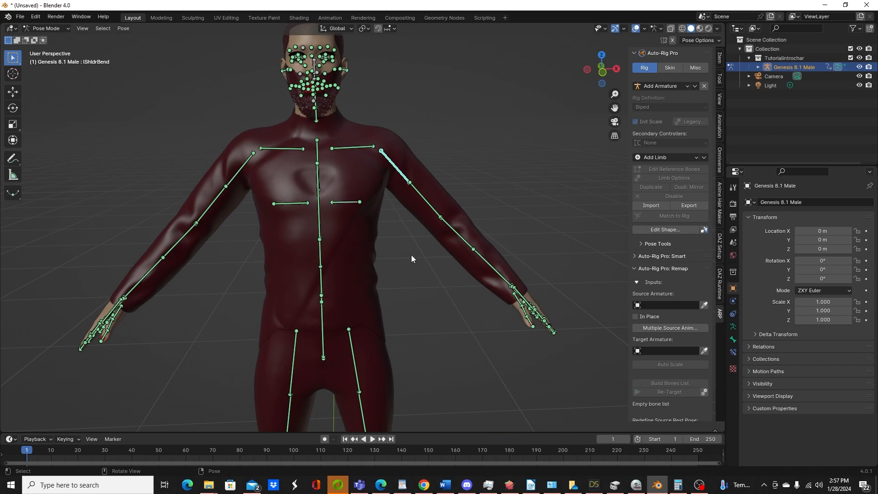
middle_click_drag(368, 252, 341, 328, "shift")
scroll(352, 304, "up", 6)
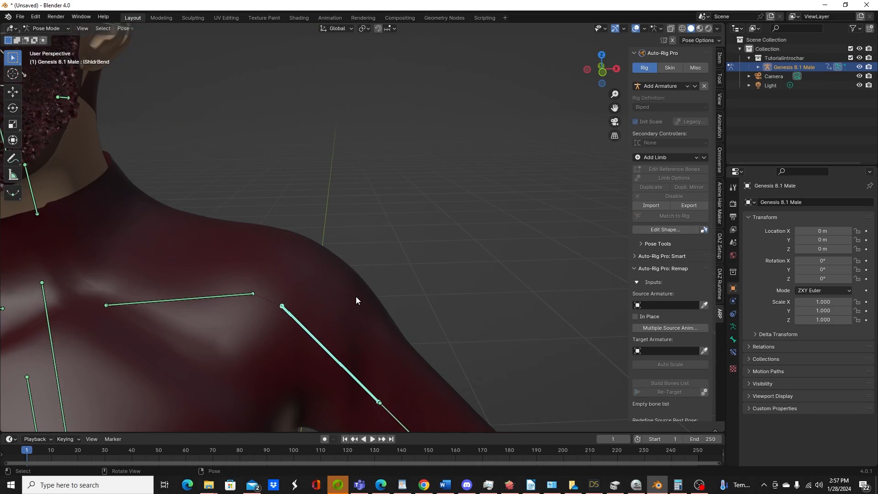
scroll(360, 296, "down", 4)
mouse_move(363, 295)
middle_mouse_down()
mouse_move(402, 292)
mouse_move(342, 293)
mouse_move(372, 286)
middle_mouse_up()
scroll(342, 294, "down", 6)
scroll(351, 294, "up", 6)
scroll(350, 265, "up", 3)
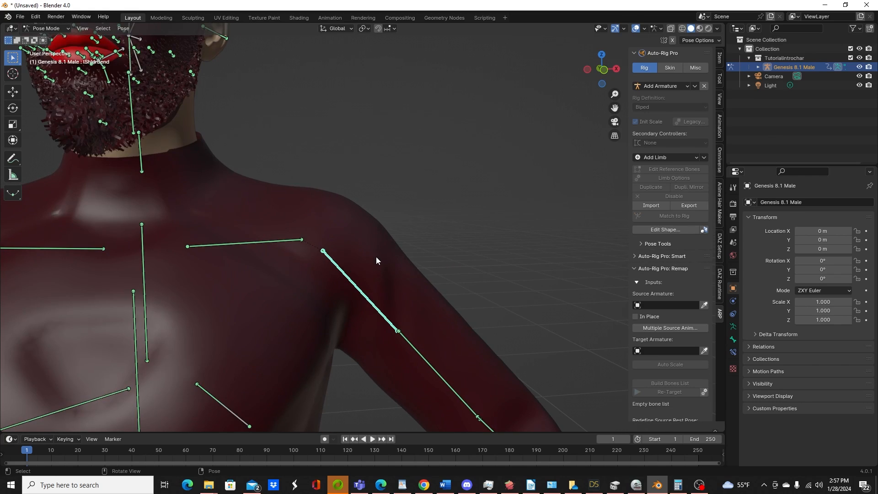
scroll(359, 251, "down", 2)
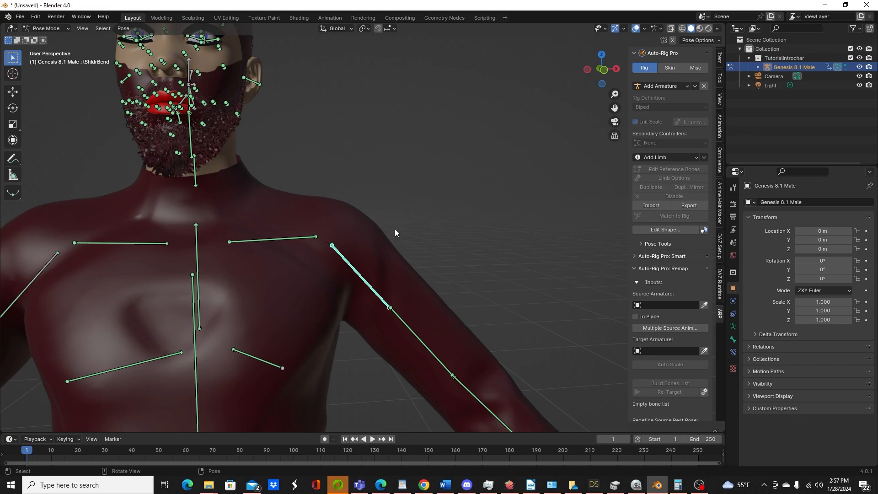
key("r")
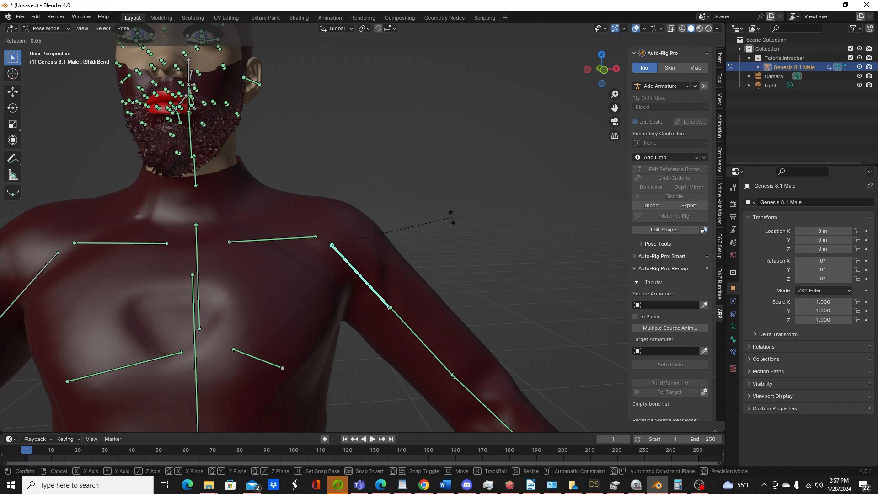
key("z")
key("z")
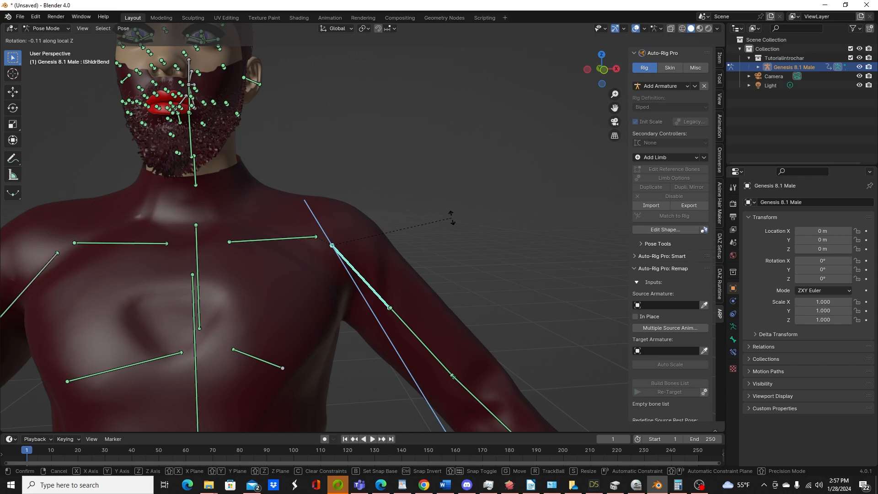
type("45.61")
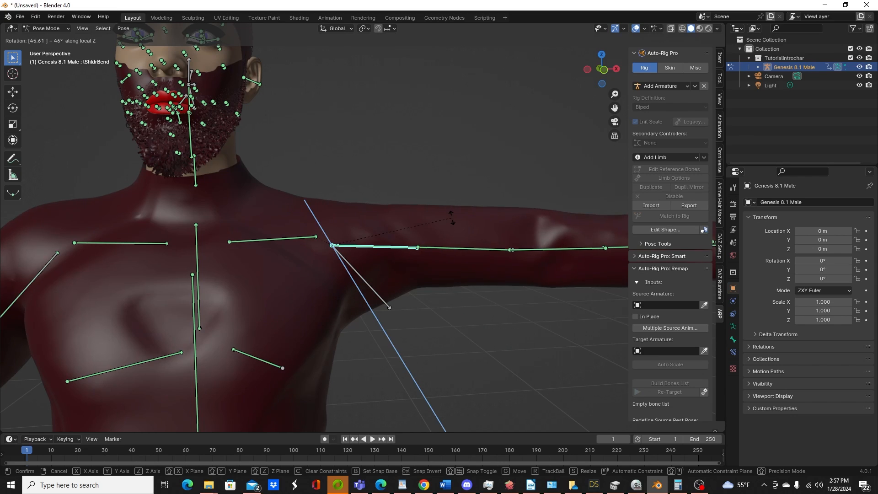
key("Return")
Rotate the character's right upper-arm bone (rShldrBend) by -45.61° around its local Z axis.
scroll(451, 217, "down", 5)
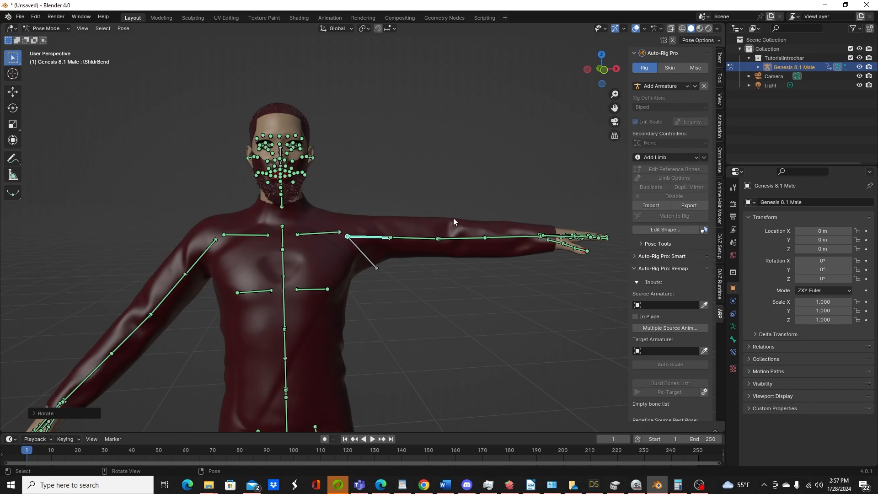
scroll(426, 224, "up", 2)
left_click(347, 245)
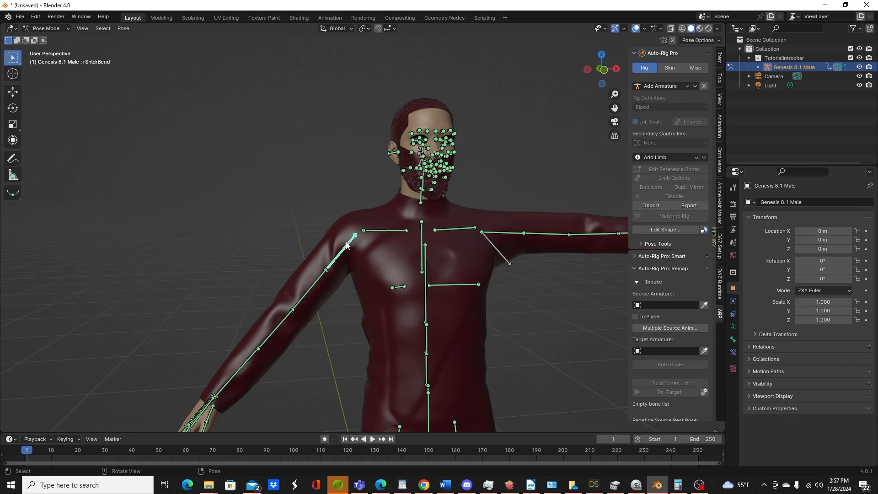
scroll(336, 259, "up", 4)
scroll(336, 262, "up", 2)
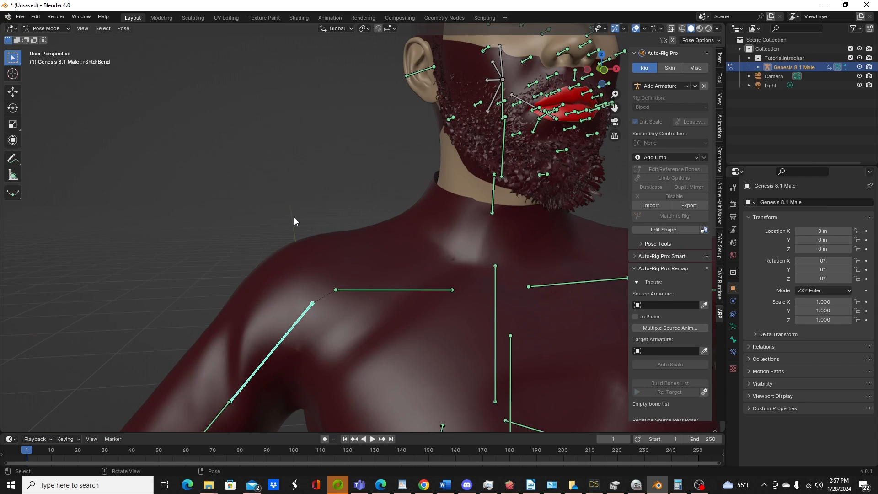
key("r")
key("z")
type("z")
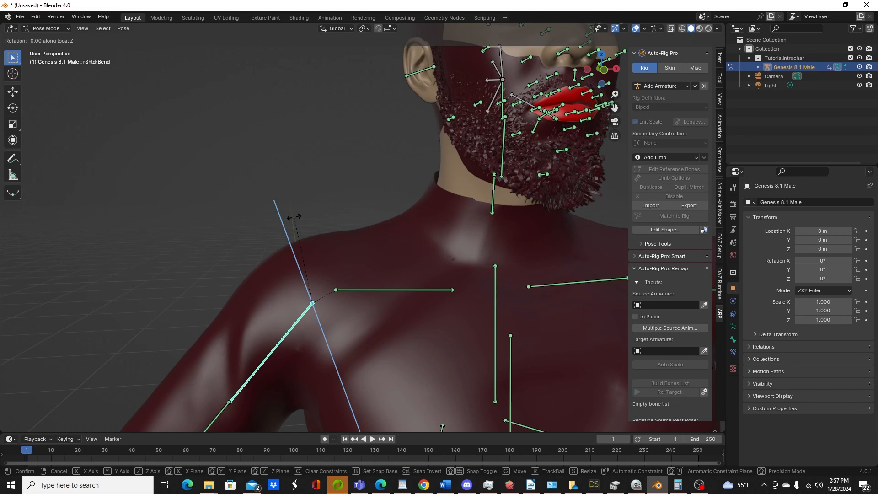
type("-45")
type("91")
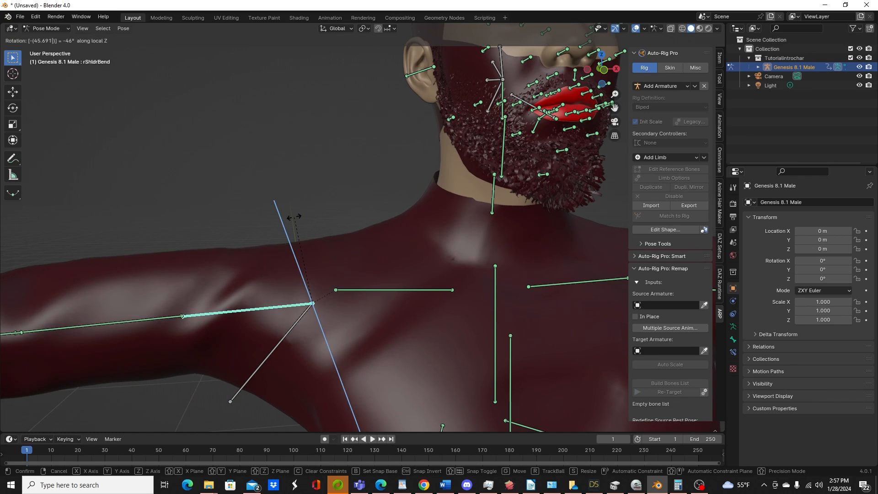
key("BackSpace")
key("BackSpace")
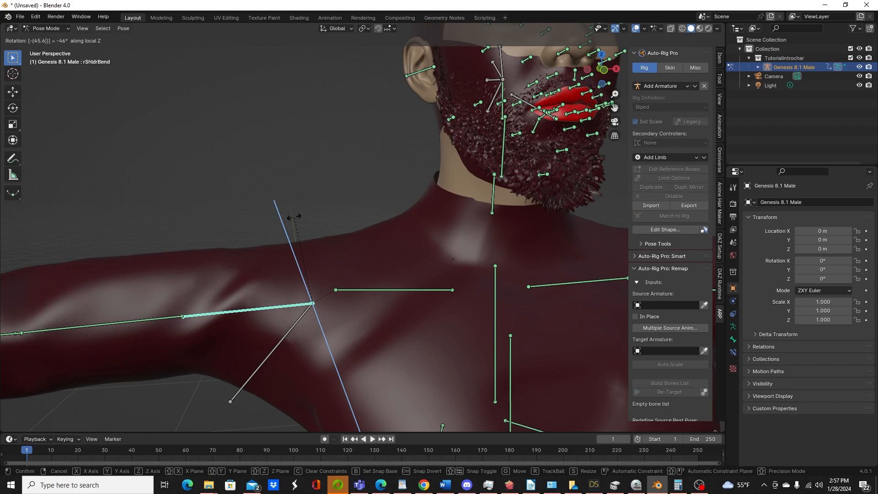
type("1")
key("Return")
scroll(303, 215, "down", 8)
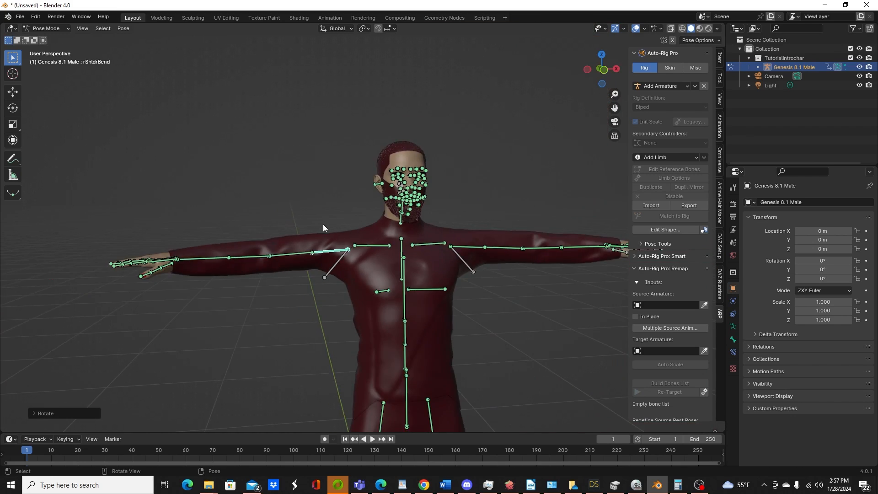
Rotate the left thigh bone (lThighBend) by 6° around its local Z axis to straighten the left leg.
middle_click_drag(372, 274, 280, 180, "shift")
scroll(295, 209, "up", 6)
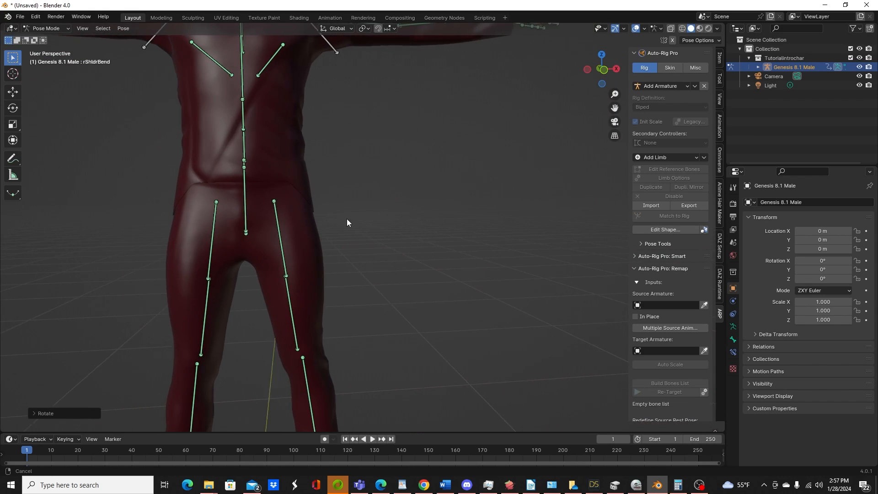
left_click(292, 234)
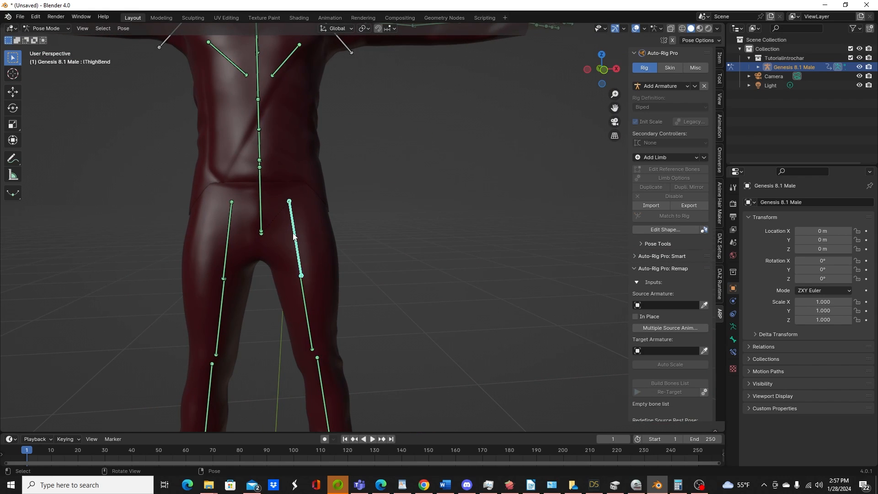
key("r")
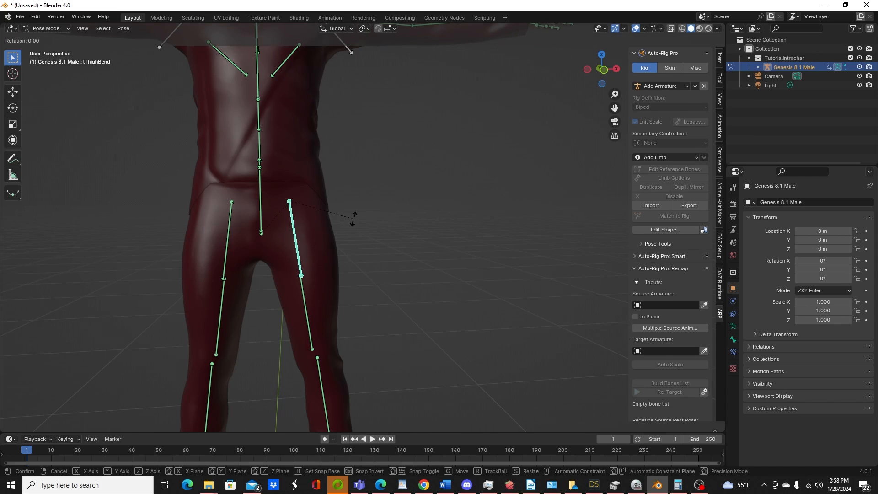
key("z")
key("z")
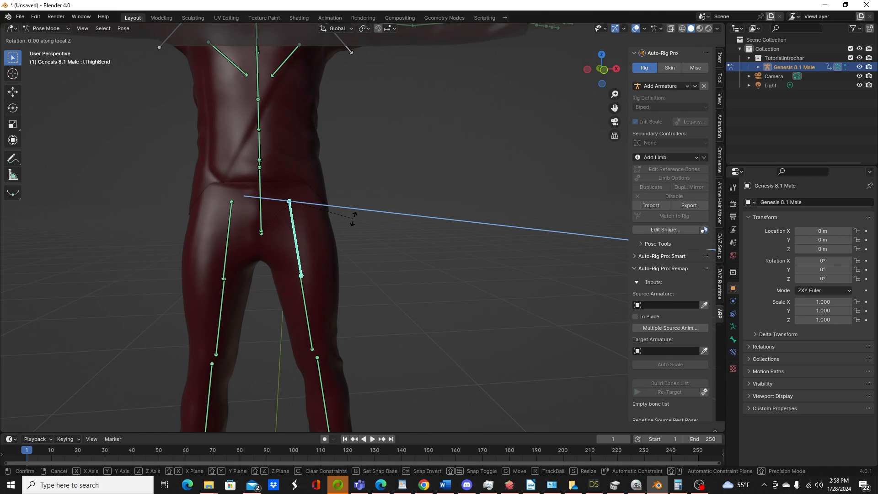
type("6")
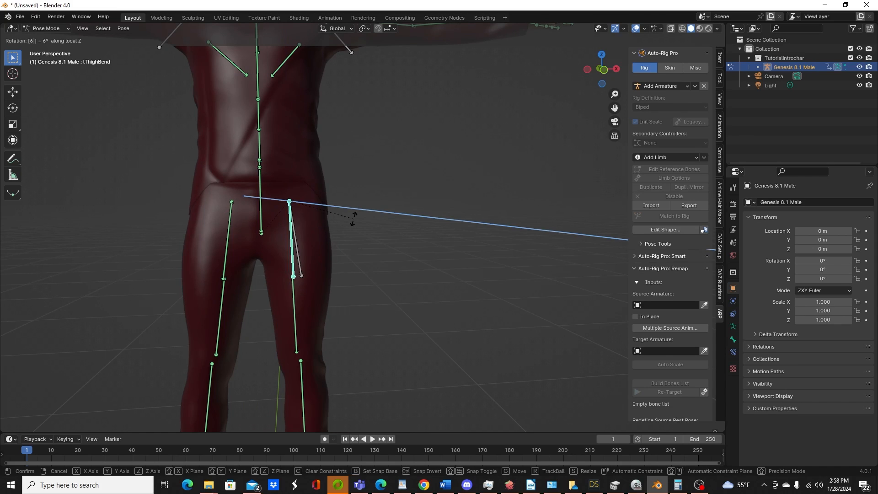
key("Return")
Rotate the right thigh bone (rThighBend) inward around its local Z axis to straighten the right leg.
left_click(233, 230)
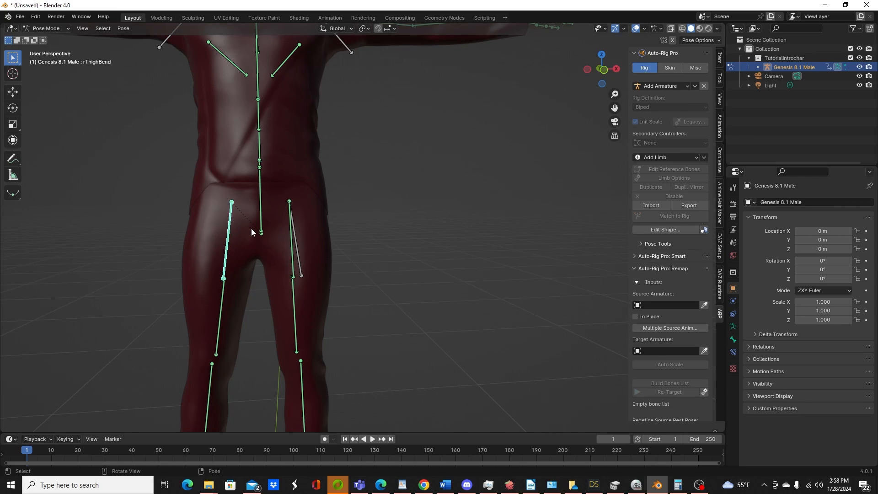
key("r")
key("z")
key("z")
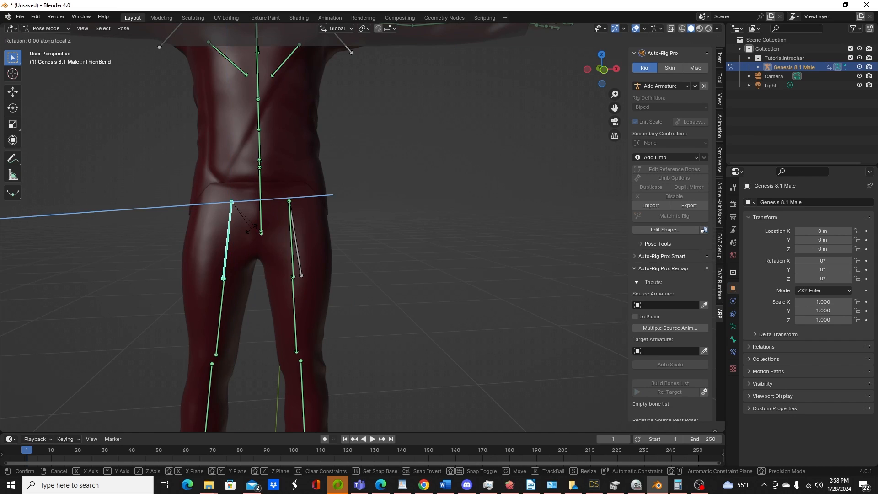
key("Return")
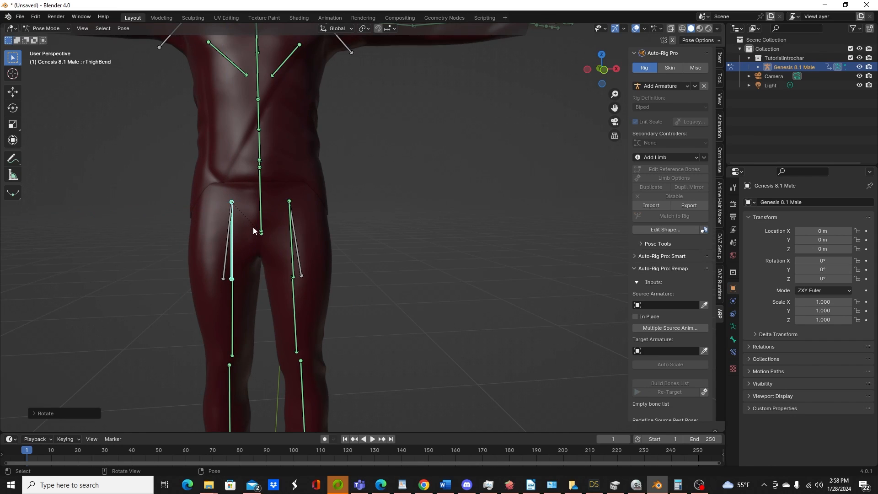
scroll(254, 226, "down", 5)
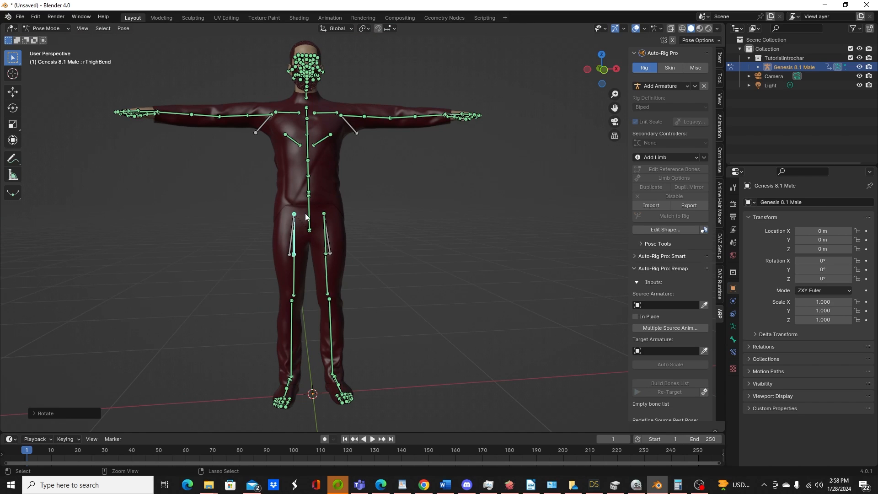
Inspect the left shoulder driver bone lShldrBend(drv) and leave the armature in Object Mode.
key("ctrl+Tab")
middle_click_drag(335, 213, 323, 264, "shift")
scroll(338, 302, "up", 5)
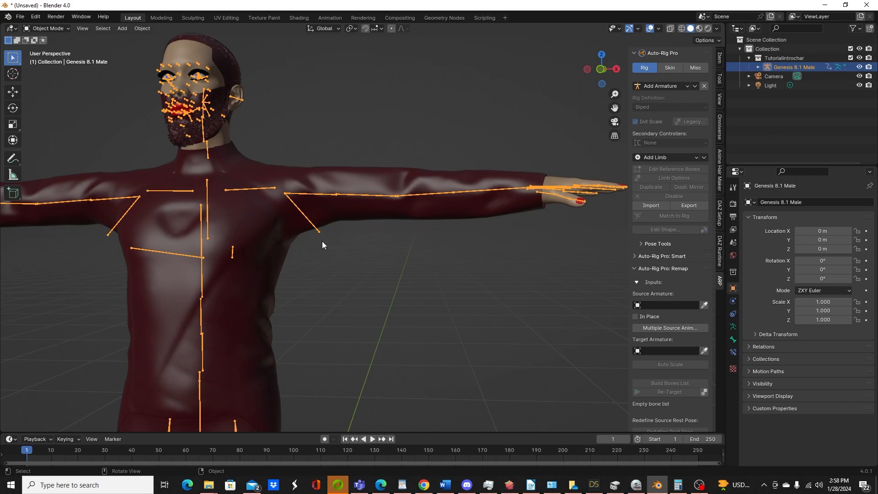
key("ctrl+Tab")
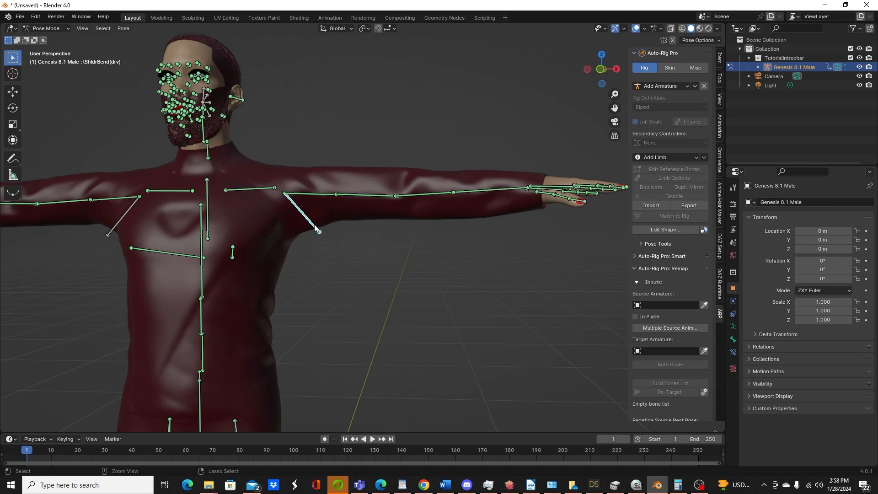
middle_click_drag(316, 227, 349, 248)
key("ctrl+Tab")
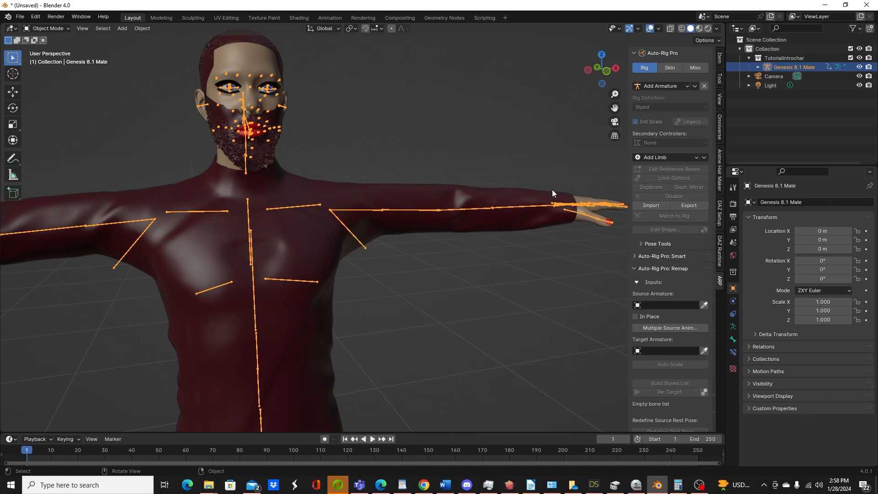
Apply the current T-pose as the rest pose using the DAZ Setup corrections, and check the result around the character.
left_click(720, 210)
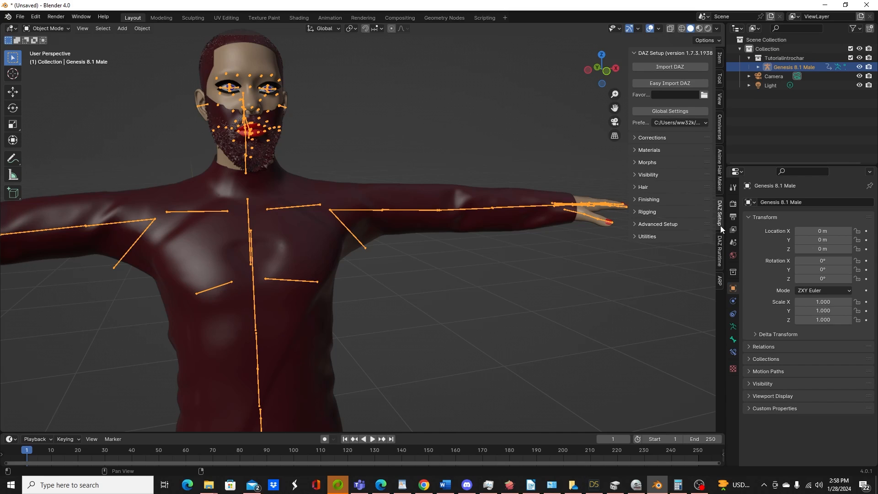
left_click(636, 138)
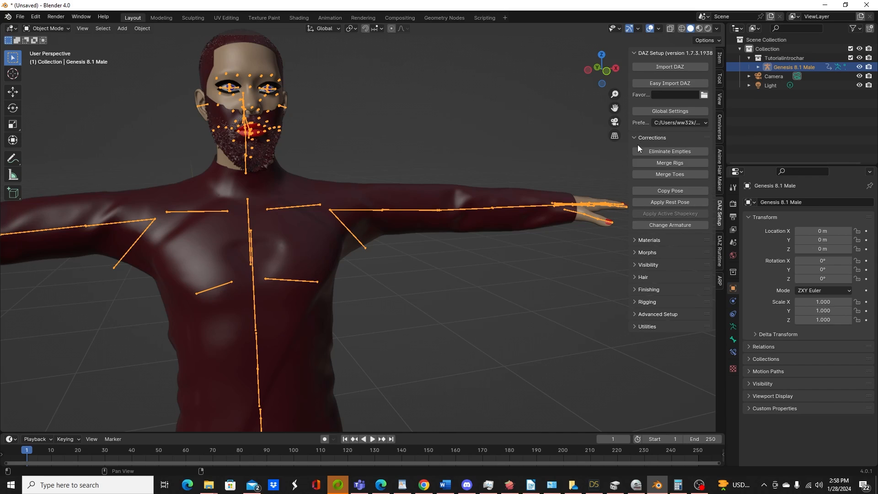
left_click(655, 204)
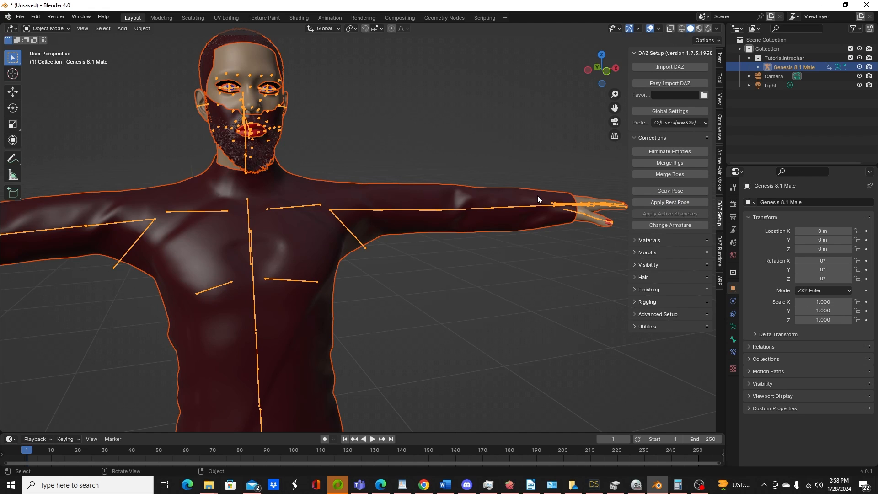
middle_click_drag(562, 218, 523, 209)
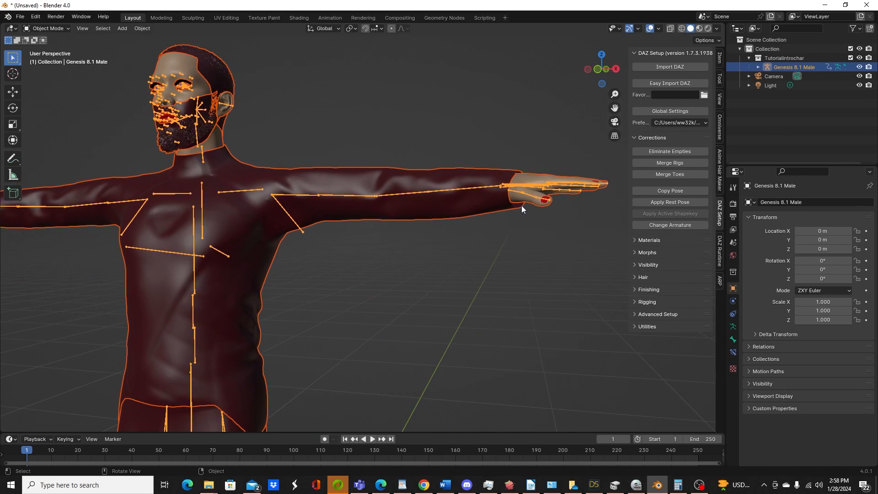
middle_click_drag(258, 183, 370, 264)
scroll(357, 252, "up", 5)
scroll(383, 236, "down", 2)
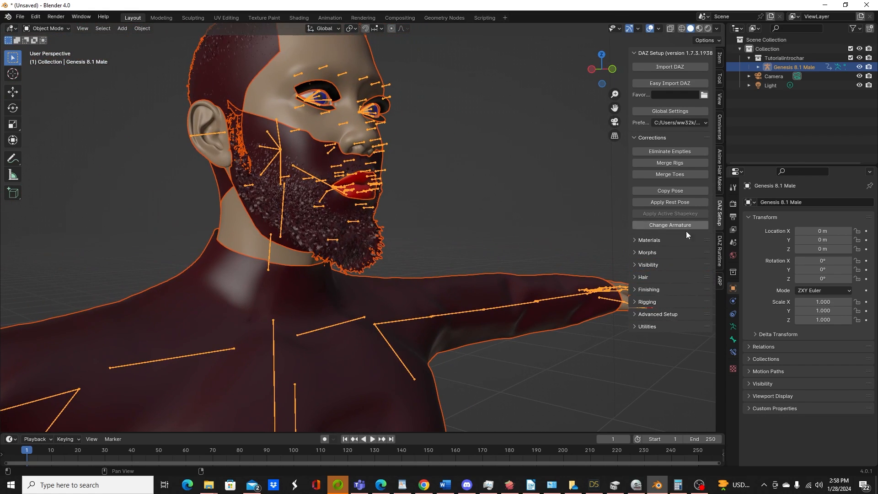
Compare the character's morph categories in DAZ Runtime with the morph import options in DAZ Setup.
left_click(720, 249)
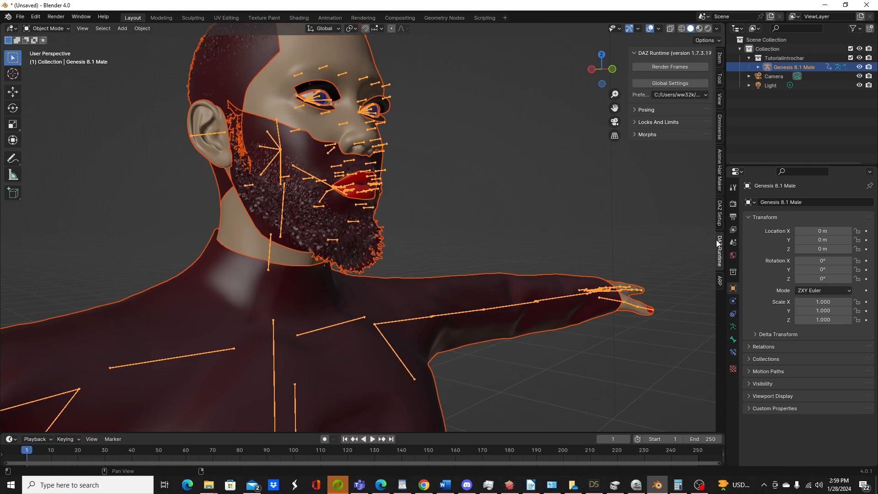
left_click(641, 134)
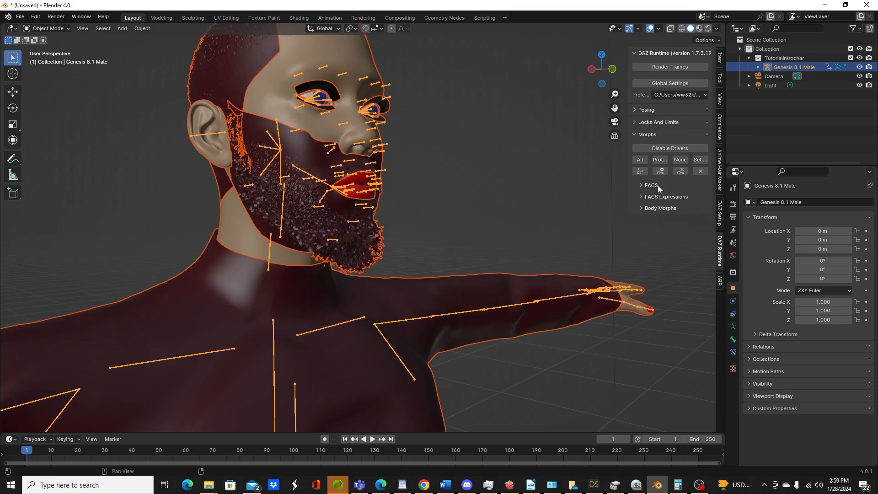
left_click(720, 213)
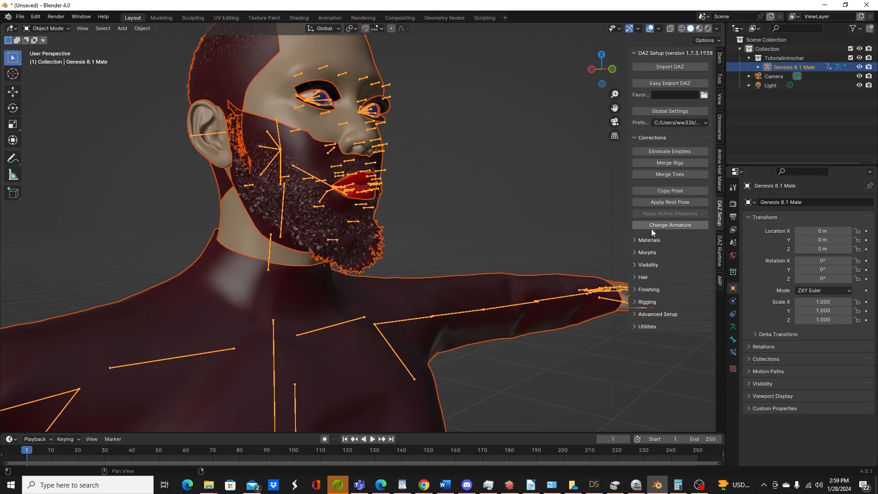
left_click(652, 254)
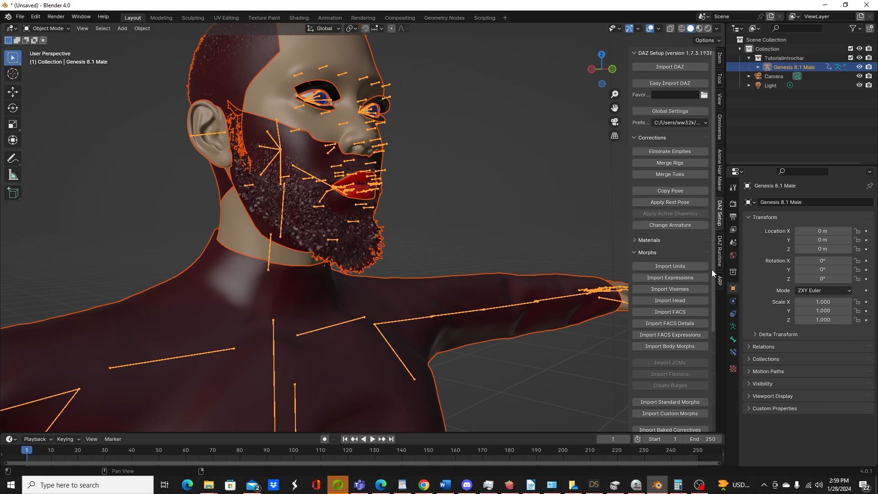
left_click(720, 248)
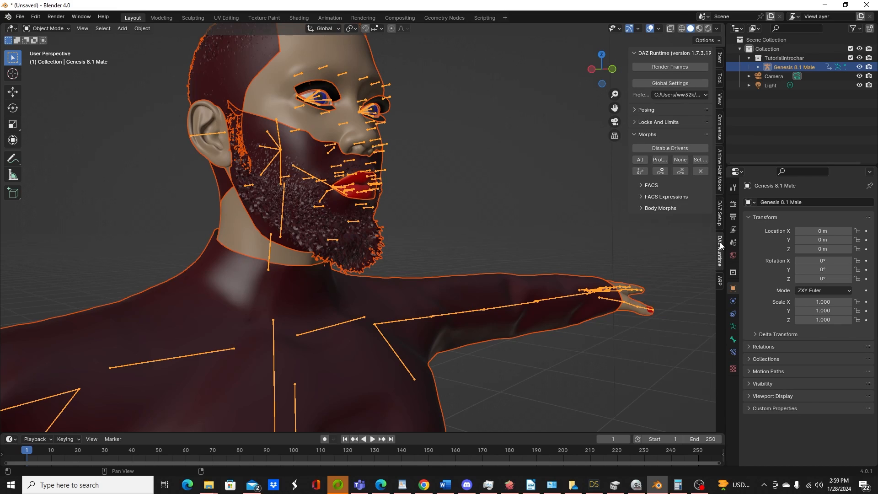
Expand the FACS morphs, enlarge their list enough to read the full names, and browse the eye, jaw and mouth sliders.
left_click(645, 184)
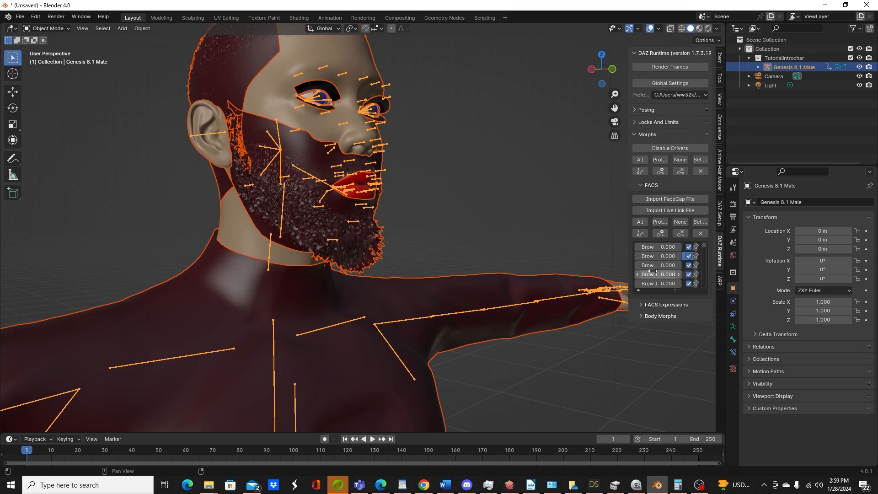
scroll(654, 272, "down", 15)
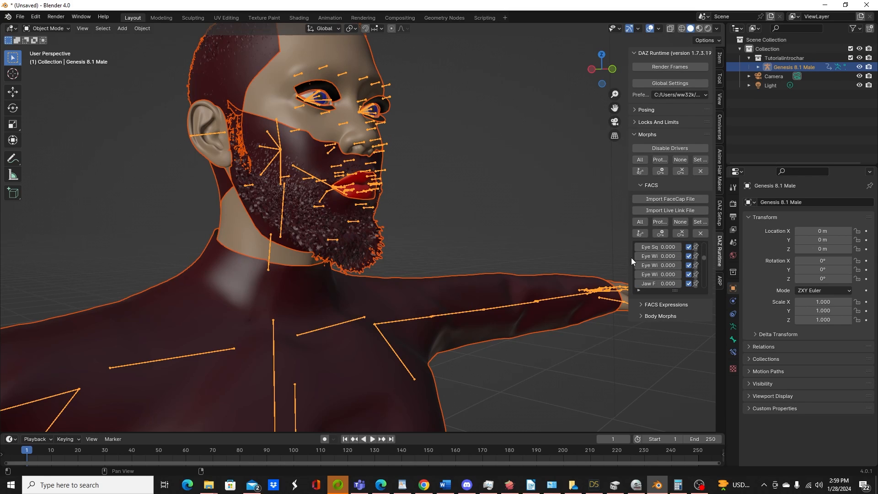
left_click_drag(630, 259, 551, 269)
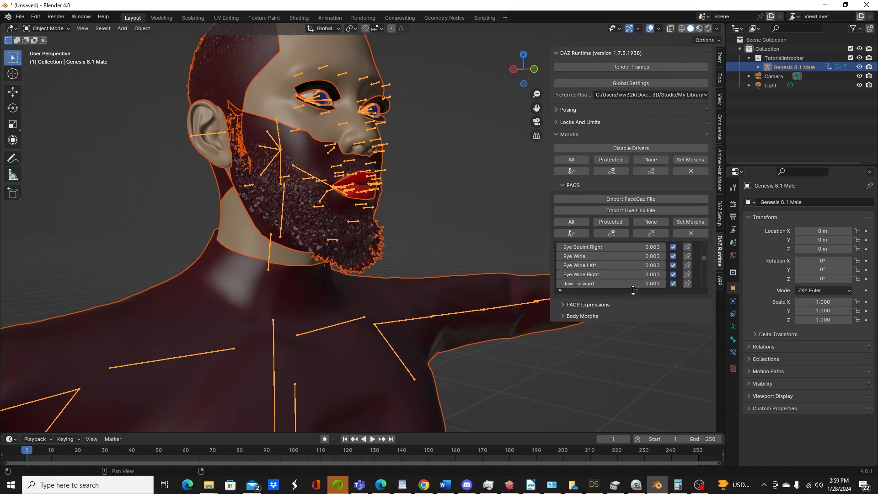
left_click_drag(633, 291, 635, 346)
scroll(621, 297, "up", 10)
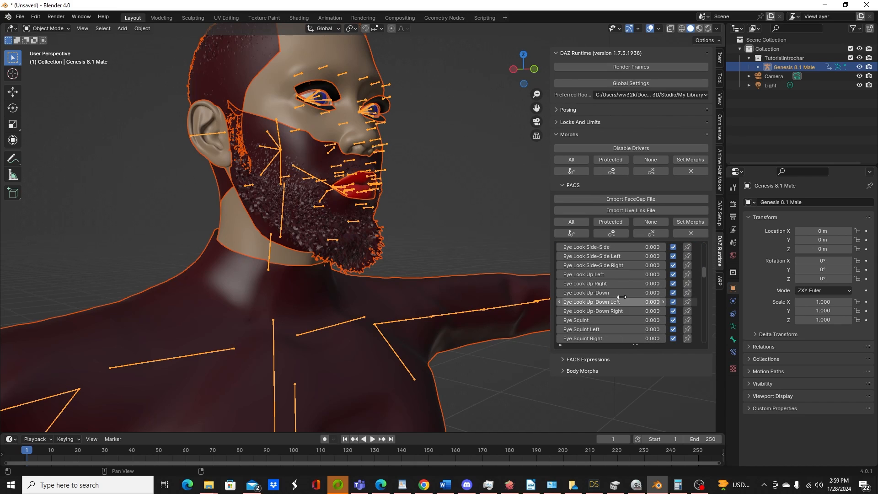
scroll(580, 273, "down", 7)
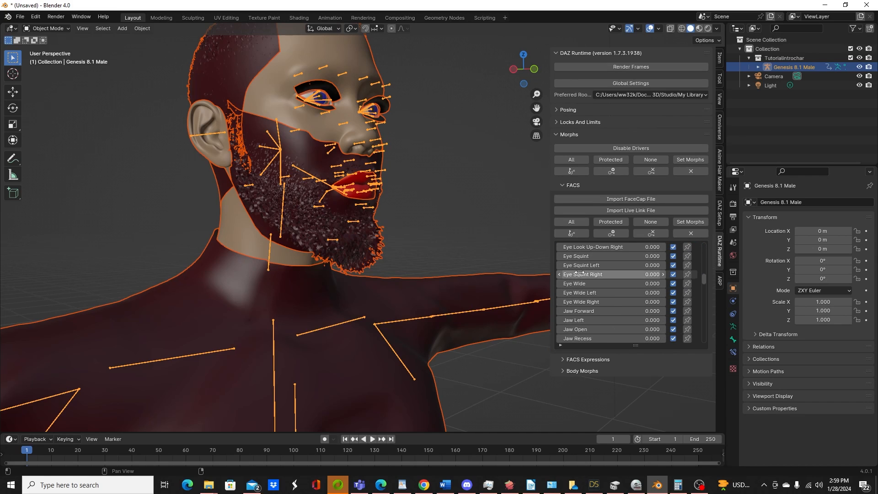
mouse_move(575, 257)
left_mouse_down()
mouse_move(624, 258)
mouse_move(593, 258)
left_mouse_up()
scroll(606, 312, "down", 10)
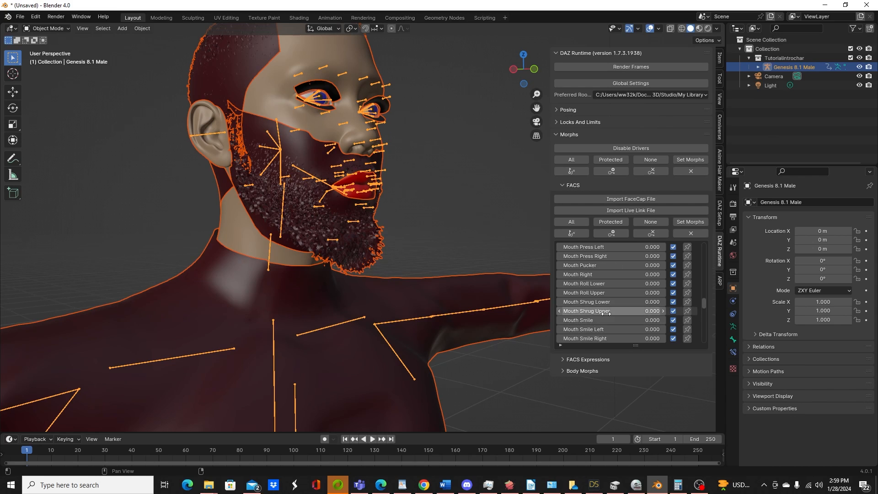
Browse the remaining FACS sliders down to the visemes and select the beard mesh to inspect it up close.
scroll(606, 313, "down", 10)
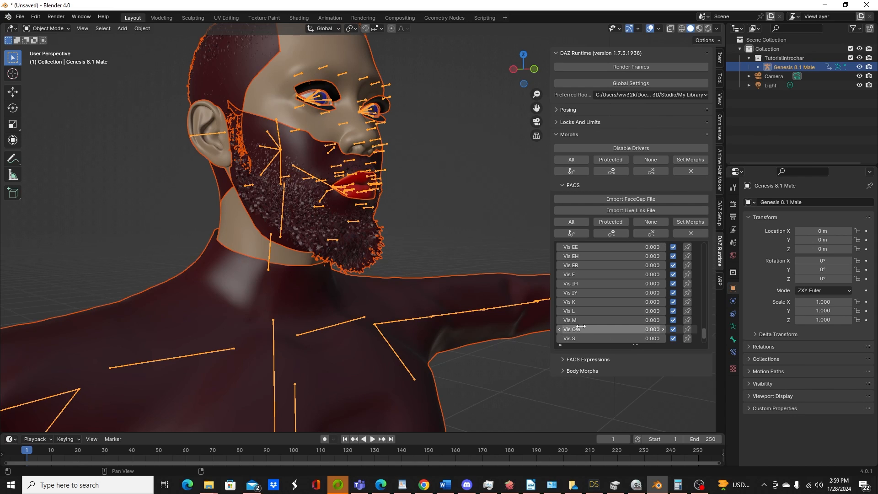
mouse_move(580, 326)
left_mouse_down()
mouse_move(615, 326)
mouse_move(580, 326)
left_mouse_up()
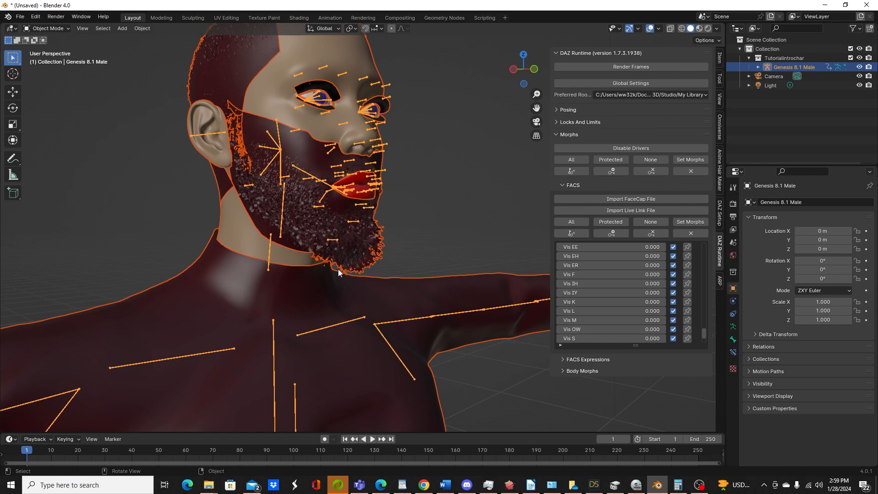
scroll(348, 264, "down", 6)
scroll(507, 211, "up", 7)
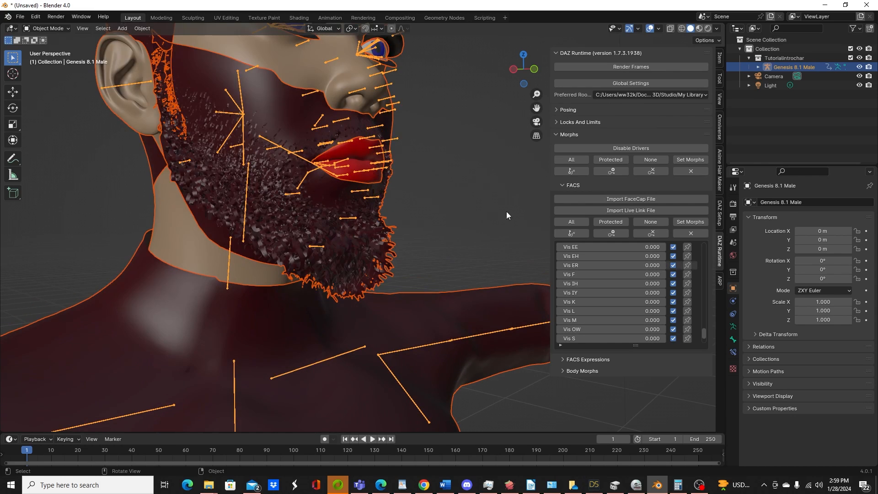
left_click(325, 239)
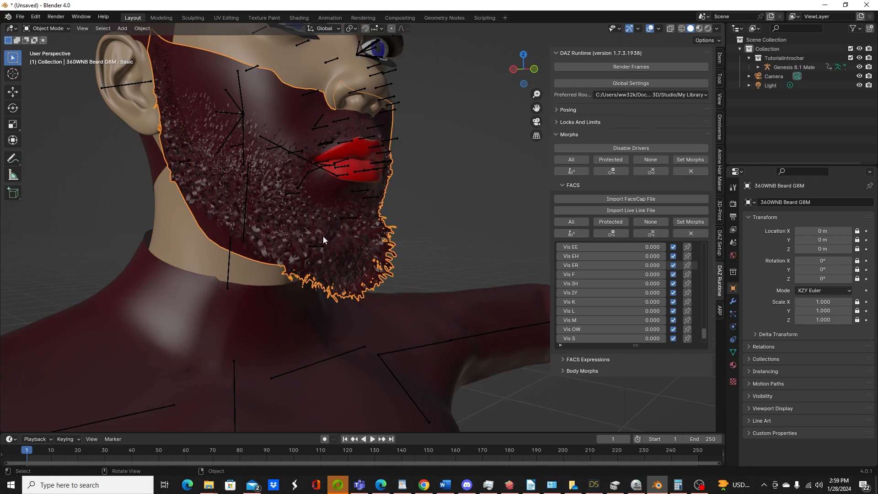
middle_click_drag(315, 228, 324, 258)
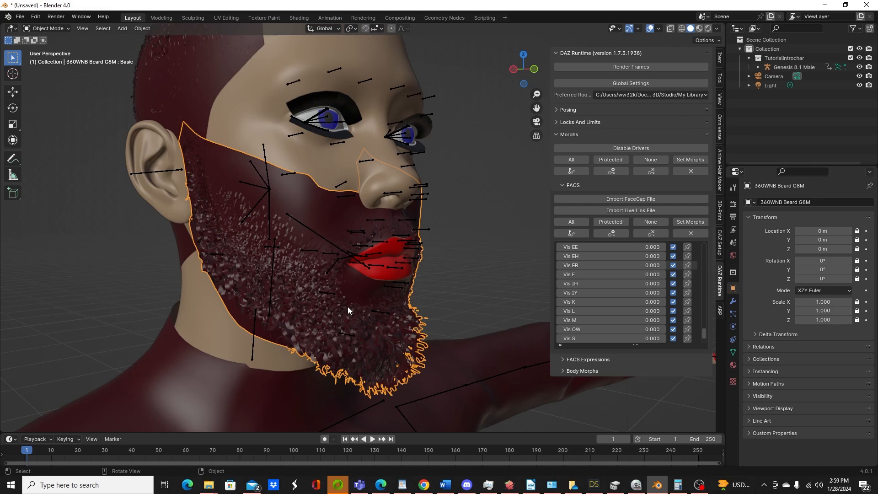
Add the body mesh to the beard selection and review the morph import and shapekey transfer options in DAZ Setup.
left_click(252, 127)
left_click(720, 240)
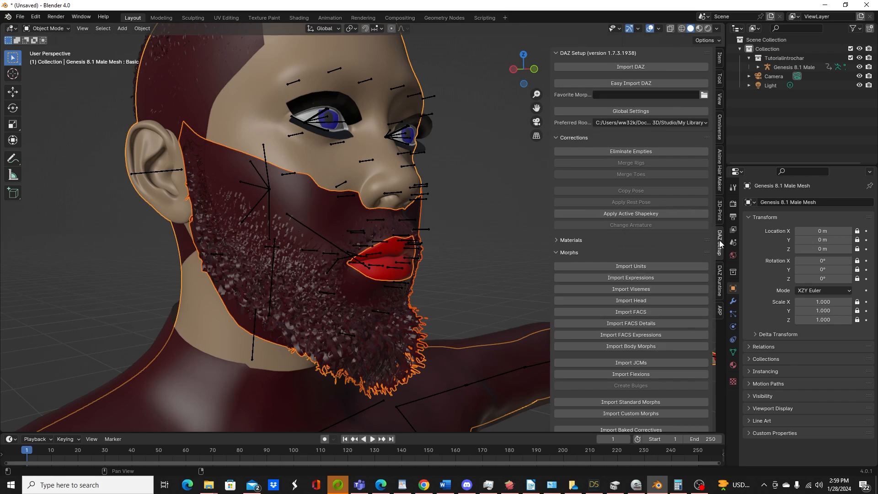
scroll(622, 279, "down", 5)
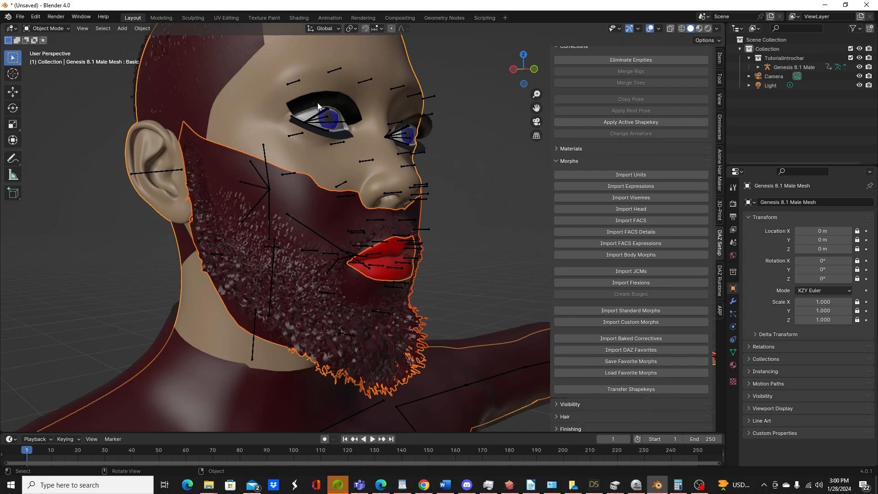
scroll(346, 119, "down", 6)
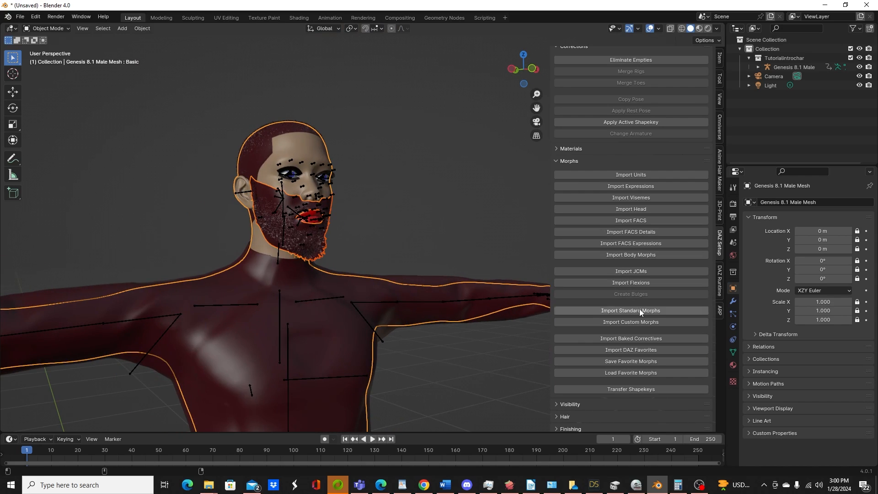
Expand the Body Morphs in DAZ Runtime, try the Arms Front-Back slider, and undo the change.
left_click(721, 282)
scroll(341, 255, "up", 6)
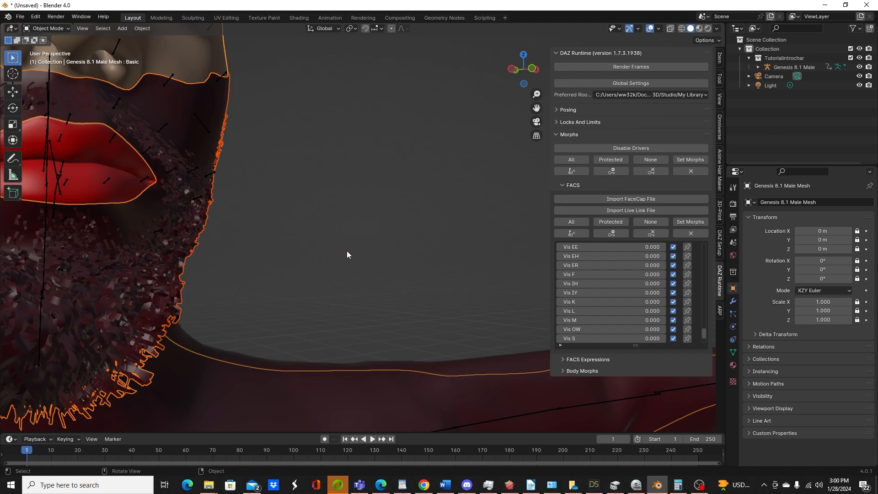
scroll(347, 251, "down", 4)
middle_click_drag(347, 251, 398, 245)
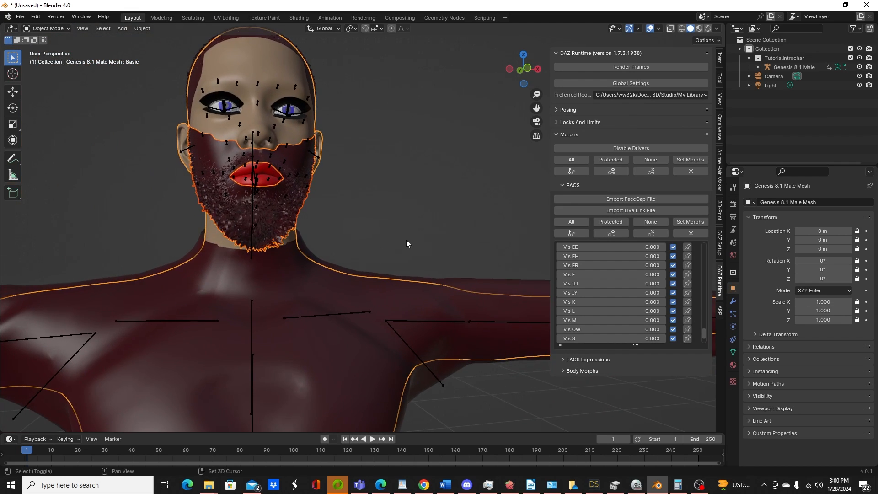
left_click(572, 373)
scroll(572, 360, "down", 2)
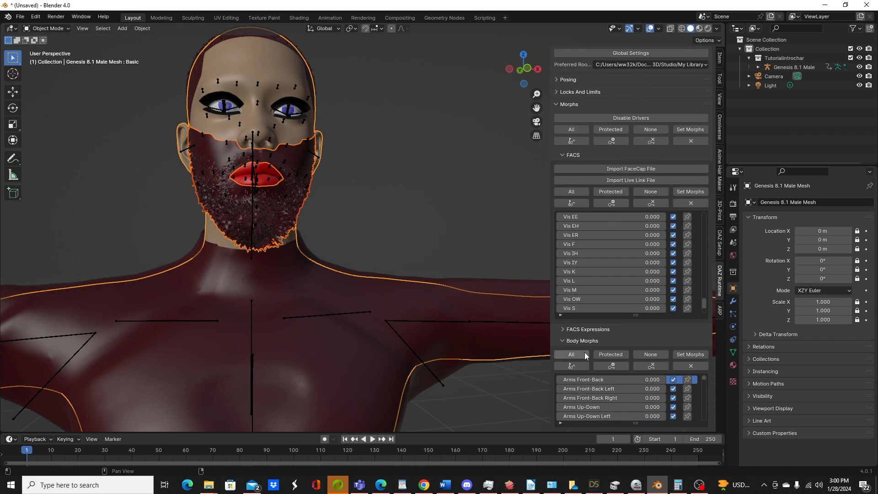
mouse_move(583, 381)
left_mouse_down()
mouse_move(618, 380)
mouse_move(564, 381)
mouse_move(595, 380)
left_mouse_up()
key("ctrl+z")
Start a Motion Capture (.bvh) import and choose Into_chr30.bvh from the SeriesIntro Output folder.
scroll(239, 223, "down", 5)
scroll(235, 223, "up", 2)
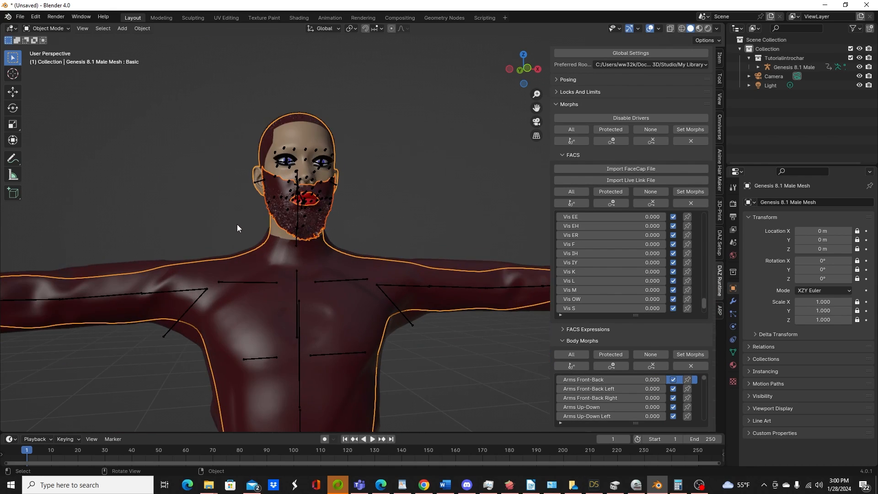
scroll(238, 224, "down", 1)
scroll(240, 224, "up", 1)
middle_click_drag(243, 224, 291, 249)
scroll(292, 247, "down", 5)
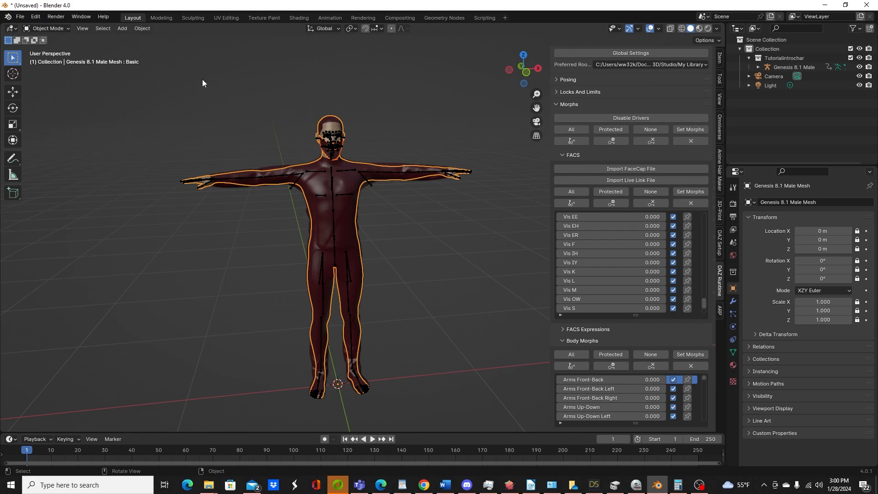
left_click(21, 17)
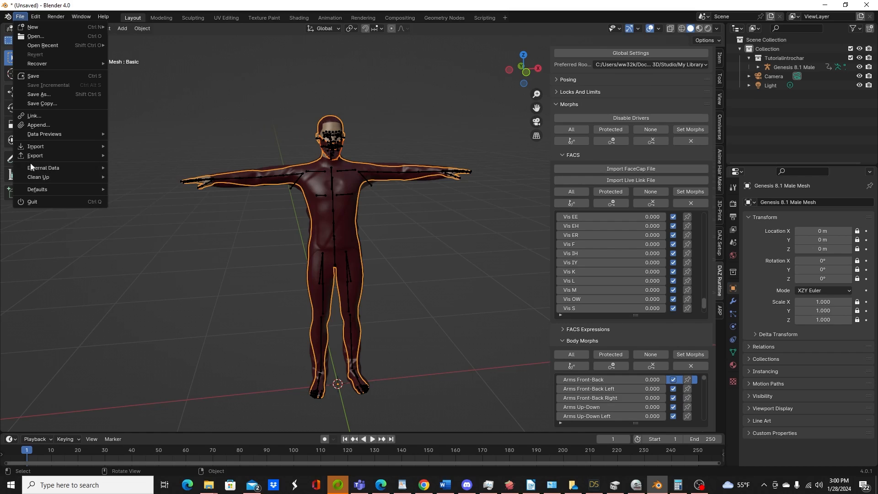
mouse_move(22, 178)
mouse_move(57, 146)
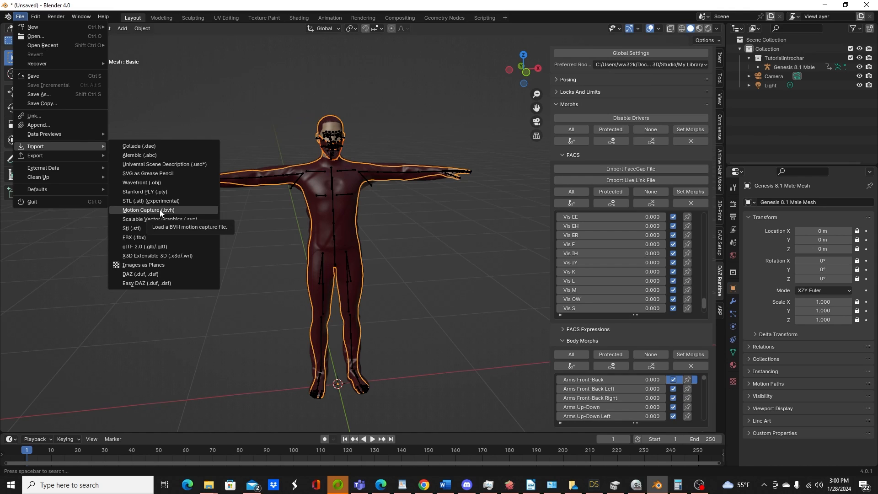
left_click(144, 210)
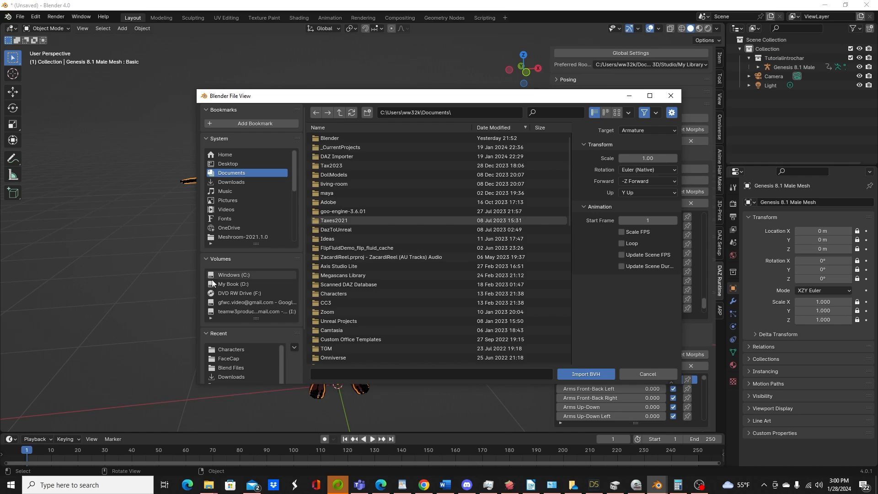
scroll(239, 360, "down", 3)
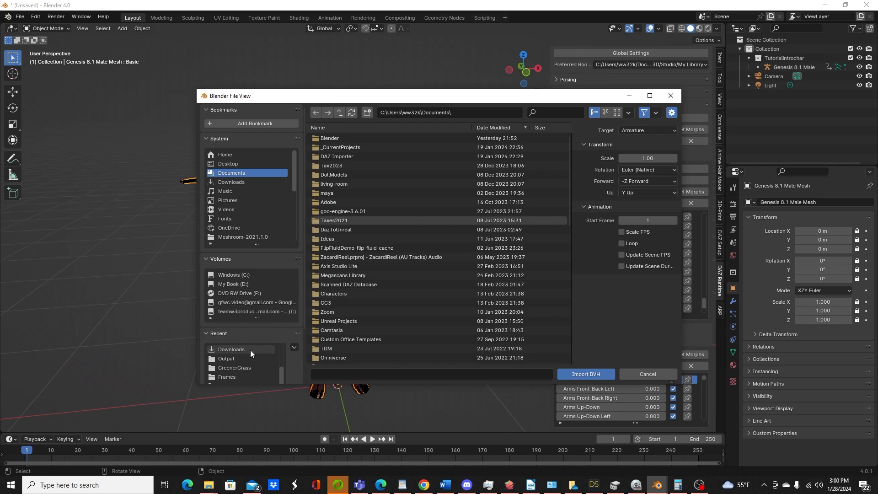
left_click(233, 358)
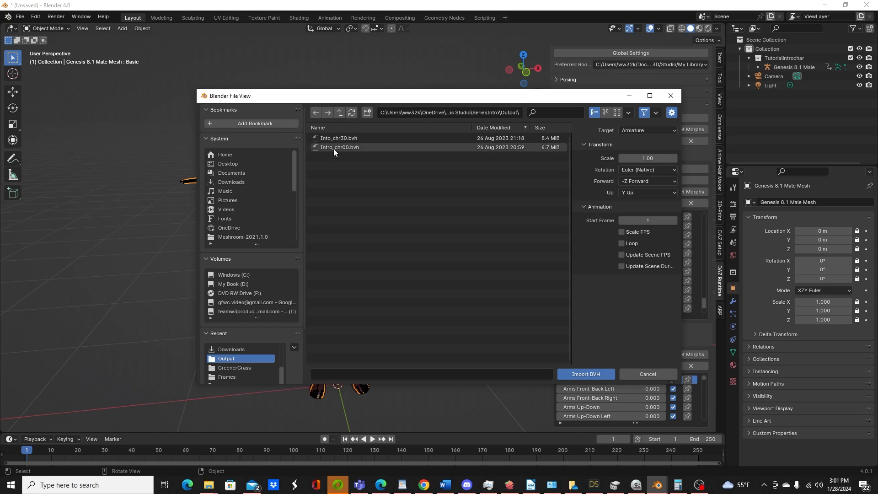
left_click(342, 137)
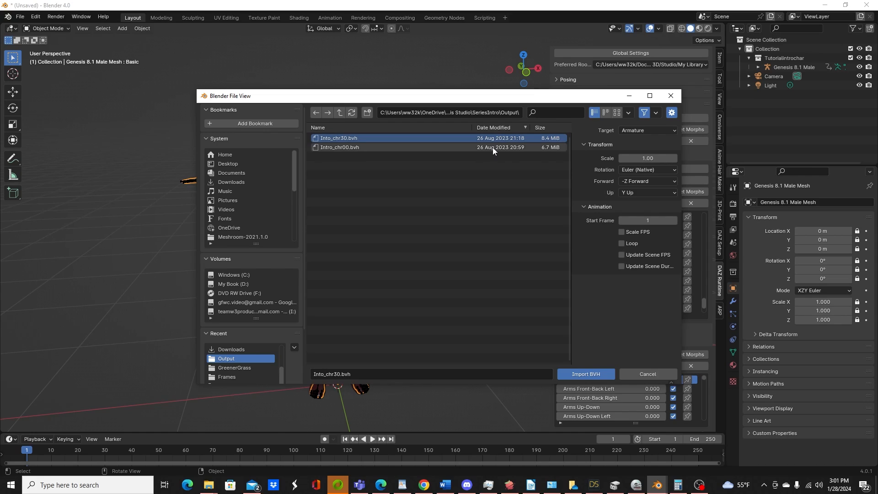
Reduce the BVH import scale, import the motion file, and compare the imported armature's size with the character.
left_click(640, 159)
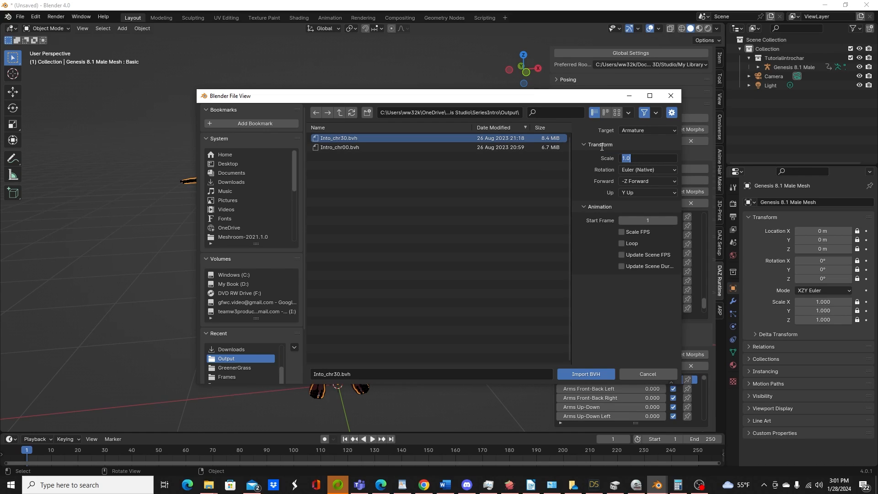
key("Return")
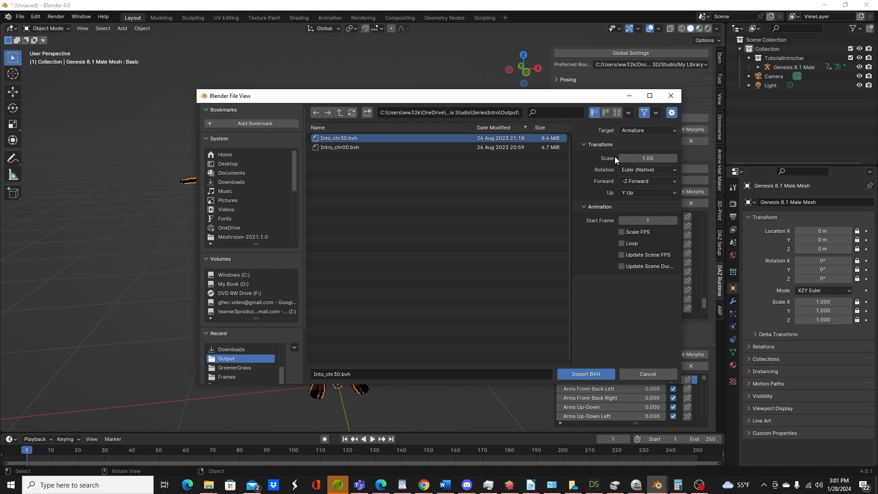
left_click(648, 159)
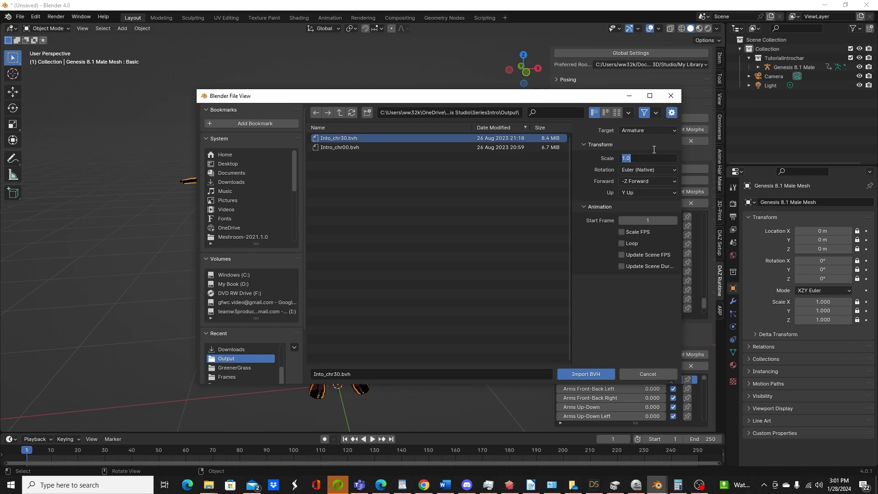
type(".0")
left_click(583, 374)
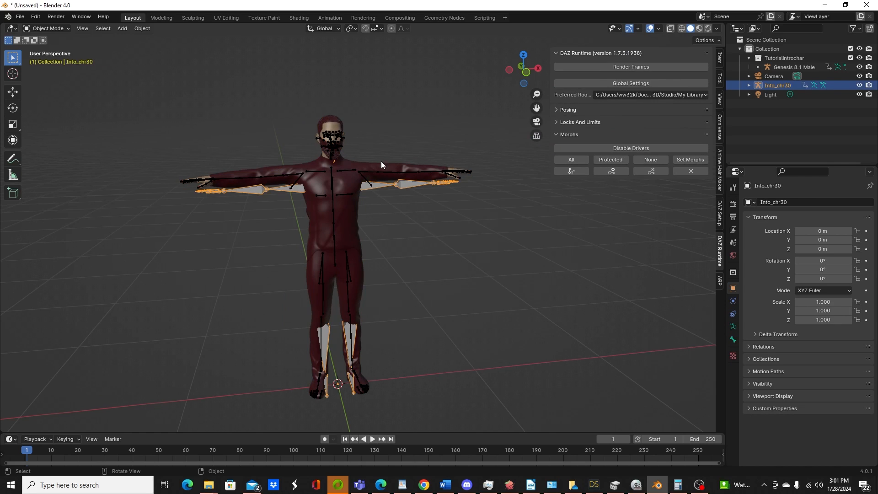
mouse_move(427, 204)
middle_mouse_down()
mouse_move(387, 192)
mouse_move(438, 191)
mouse_move(416, 195)
middle_mouse_up()
scroll(416, 196, "up", 5)
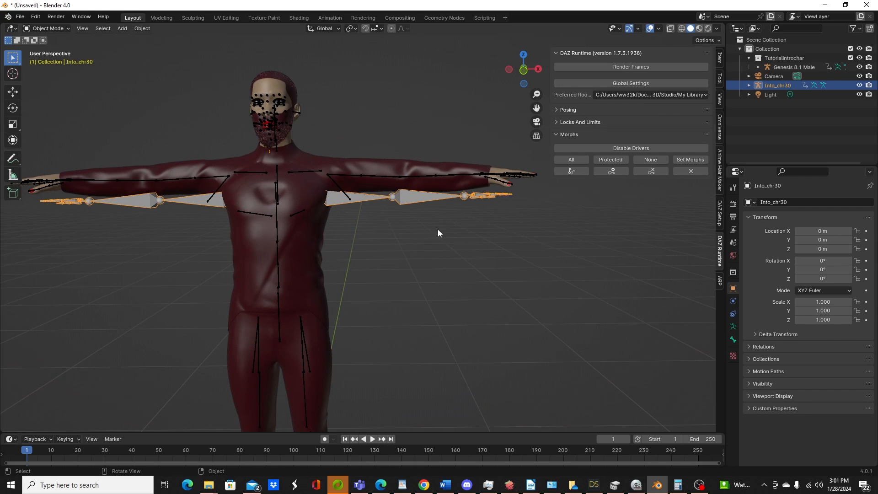
scroll(379, 267, "down", 6)
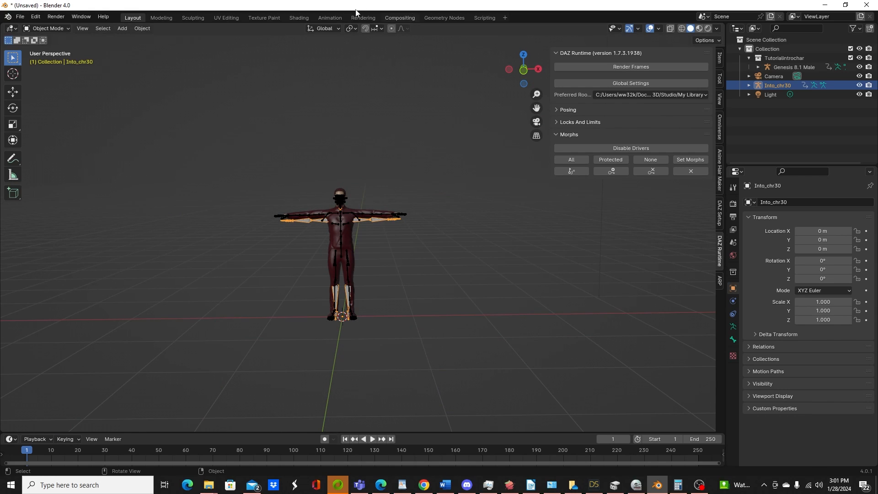
Examine the imported armature's keyframes for all bones in the Animation workspace, up to the last keyed frame.
left_click(332, 17)
scroll(492, 167, "up", 4)
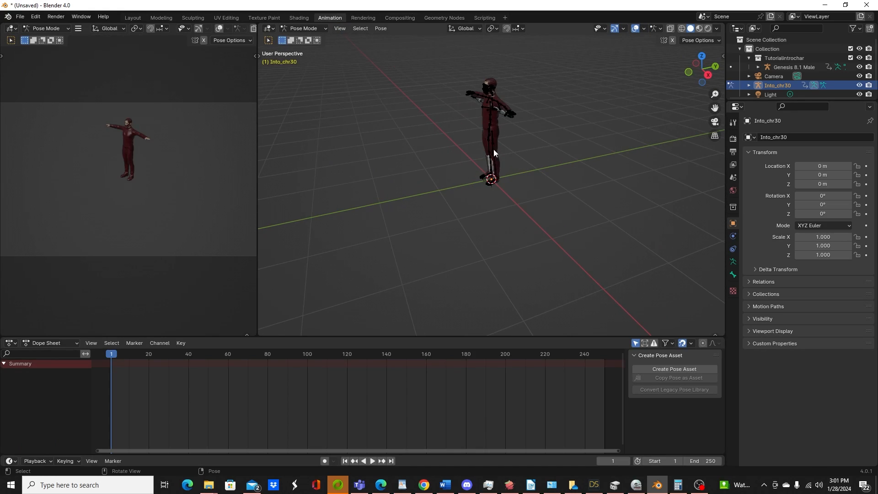
middle_click_drag(493, 150, 541, 138)
key("a")
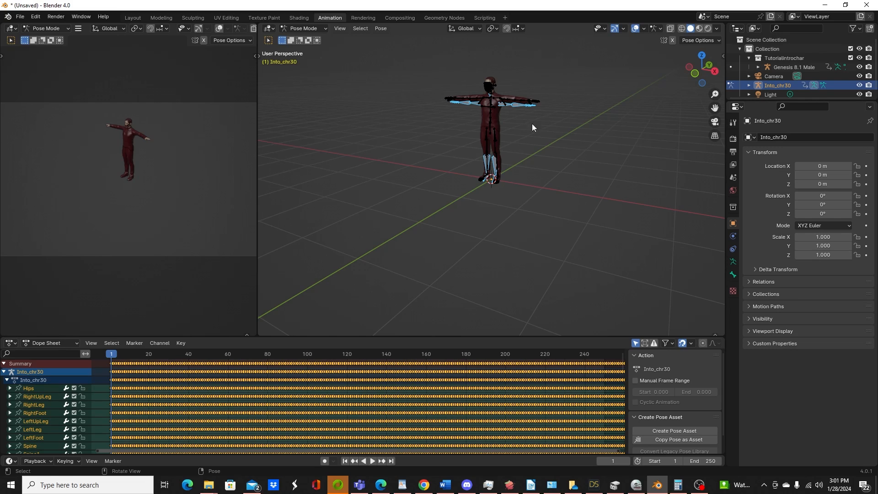
left_click_drag(483, 337, 492, 263)
scroll(502, 345, "down", 14)
scroll(507, 328, "down", 8)
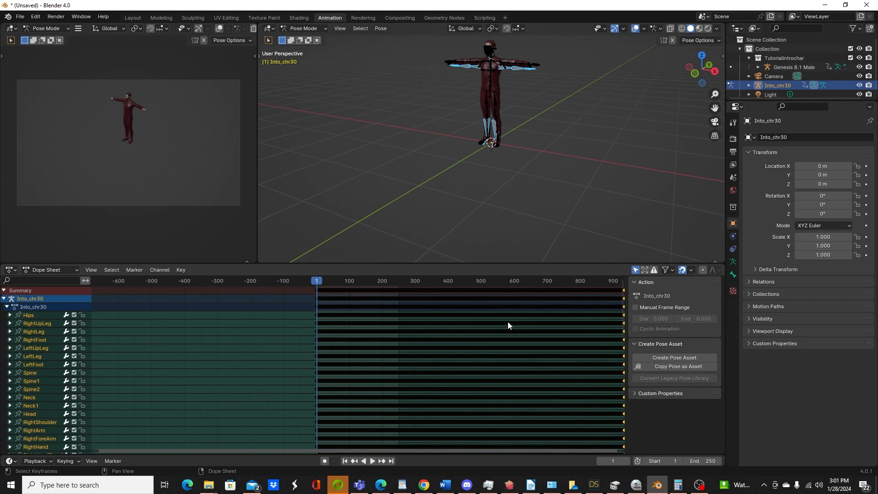
middle_click_drag(411, 326, 241, 345)
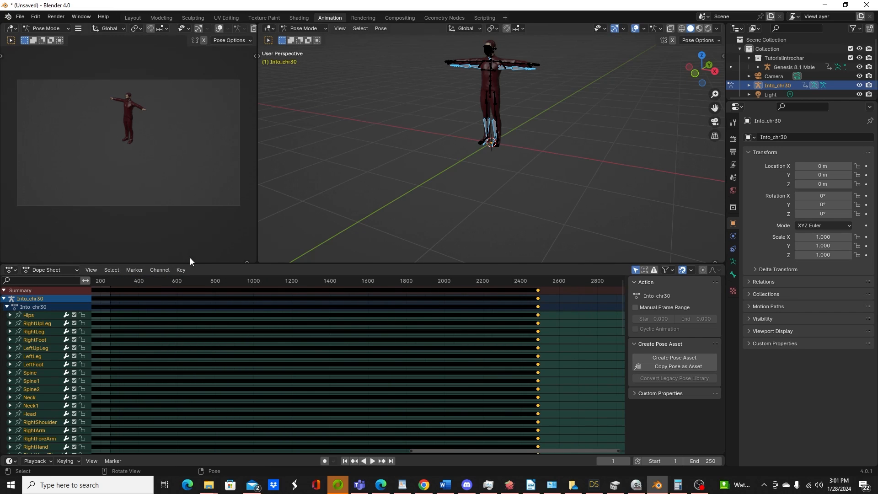
Return to the Layout workspace, enlarge the timeline, and set the scene's end frame to 2503 to cover the imported motion.
left_click(133, 17)
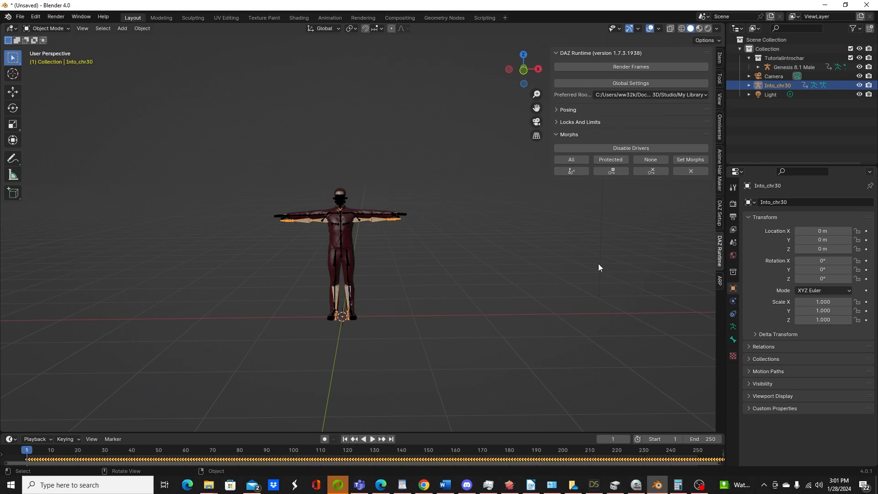
scroll(599, 263, "down", 10)
scroll(559, 401, "up", 8)
scroll(575, 388, "up", 5)
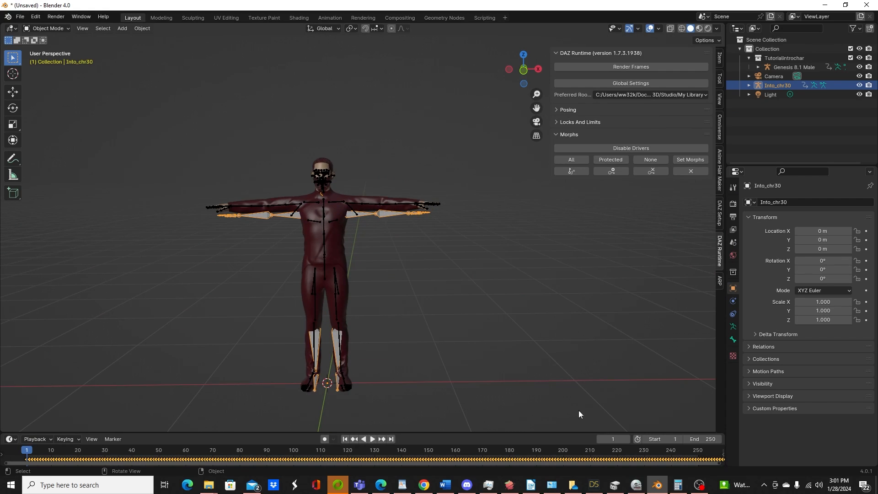
left_click_drag(596, 431, 598, 366)
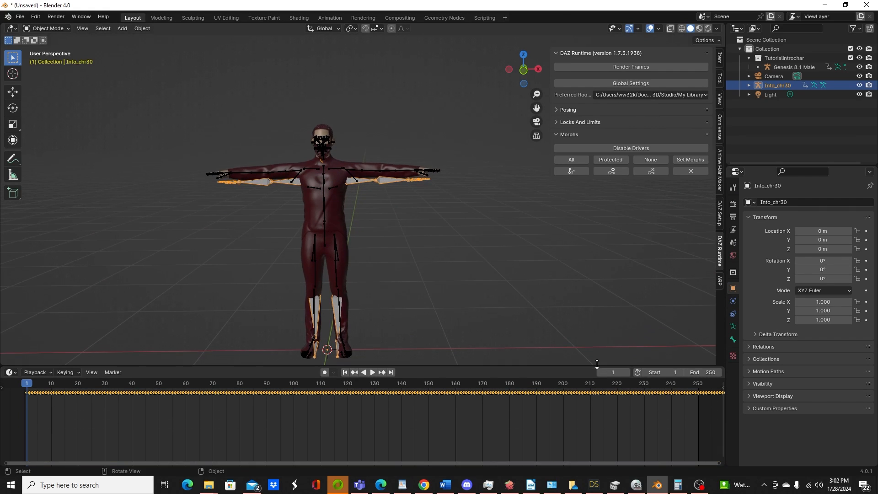
scroll(613, 415, "down", 6)
scroll(613, 404, "down", 6)
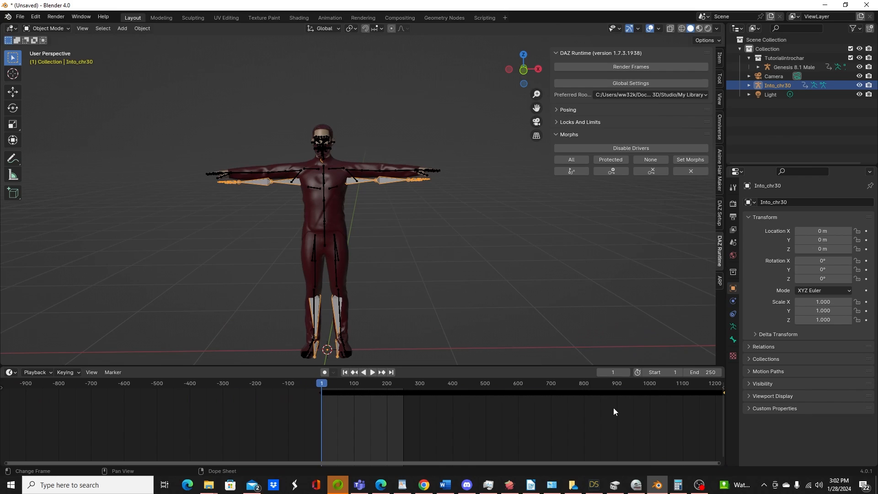
scroll(429, 394, "down", 8)
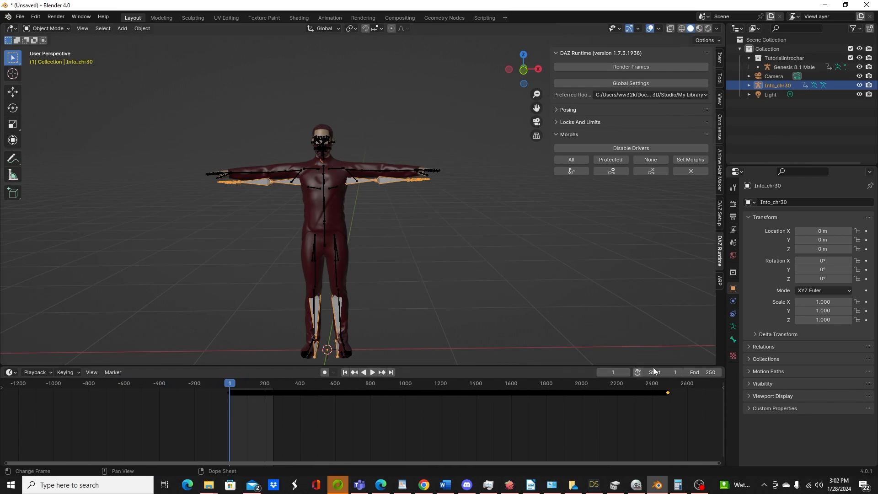
left_click_drag(705, 373, 849, 372)
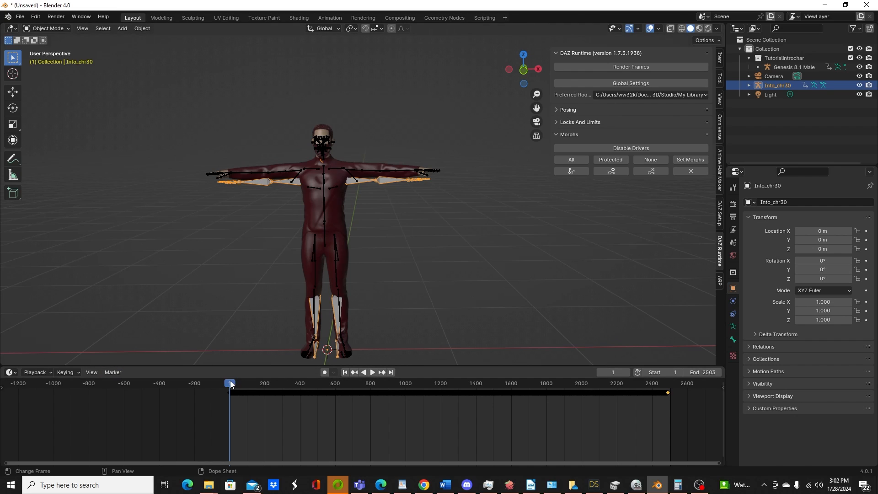
Preview the imported motion by scrubbing to about frame 2209, then return to frame 0 to compare the armature with the character.
left_click_drag(232, 386, 619, 385)
middle_click_drag(559, 358, 434, 331)
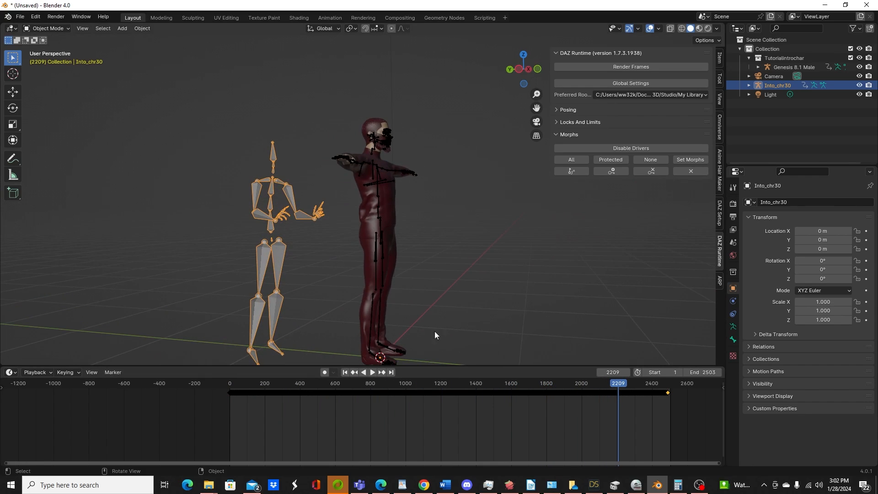
left_click_drag(619, 384, 213, 375)
middle_click_drag(301, 288, 293, 349)
scroll(264, 260, "up", 5)
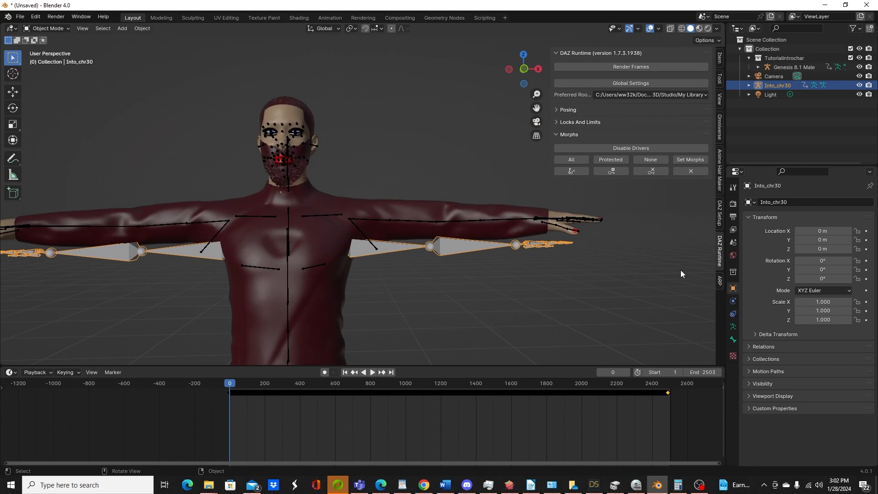
In Auto-Rig Pro Remap, set Into_chr30 as the source armature and Genesis 8.1 Male as the target armature.
left_click(720, 282)
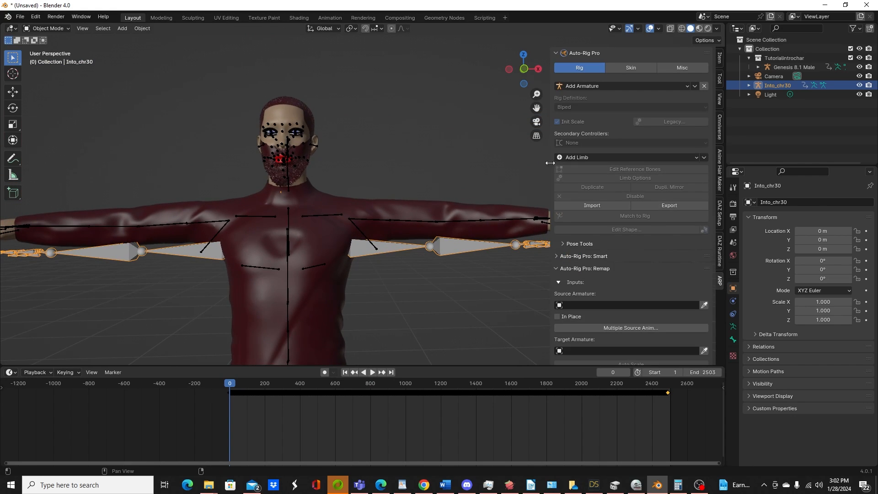
left_click(557, 53)
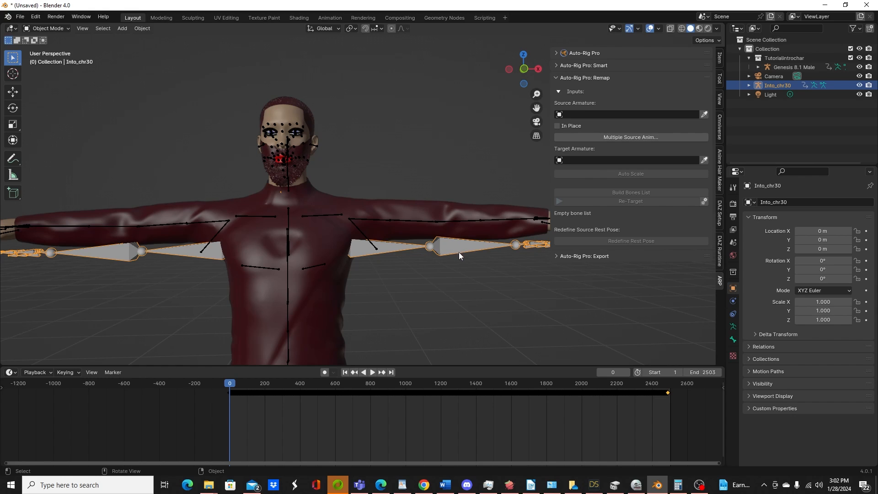
middle_click_drag(459, 252, 435, 243)
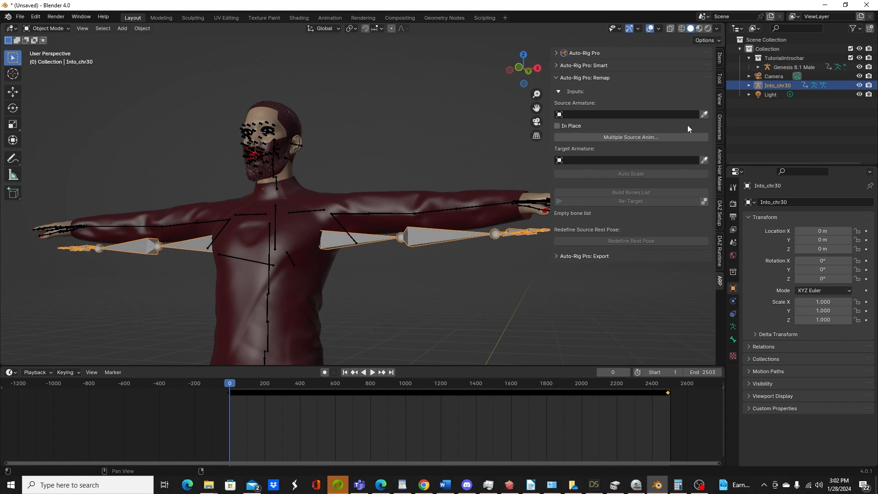
left_click(704, 115)
left_click(306, 214)
middle_click_drag(306, 214, 358, 223)
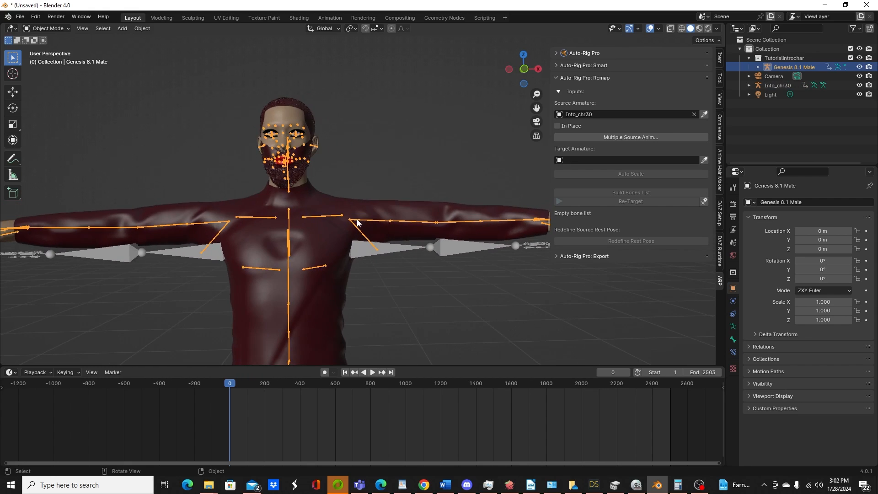
left_click(704, 160)
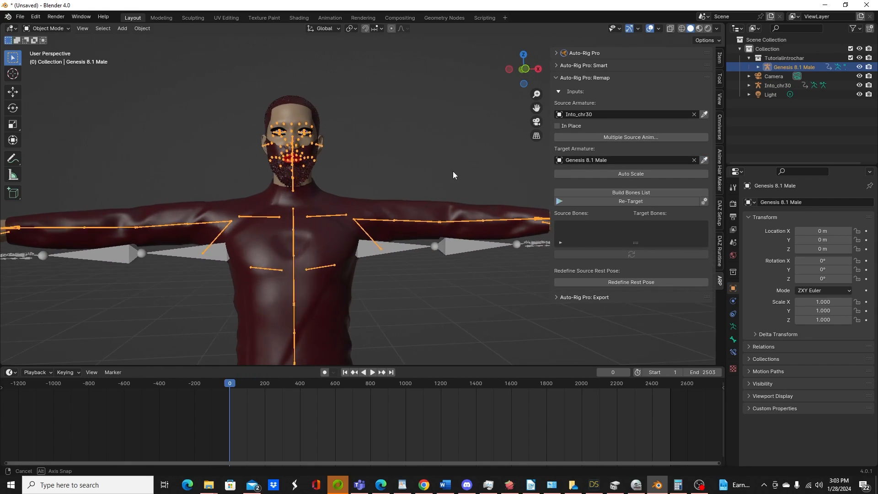
Auto-scale the source armature to the character and build the remap bones list.
scroll(457, 231, "down", 5)
middle_click_drag(457, 231, 452, 182, "shift")
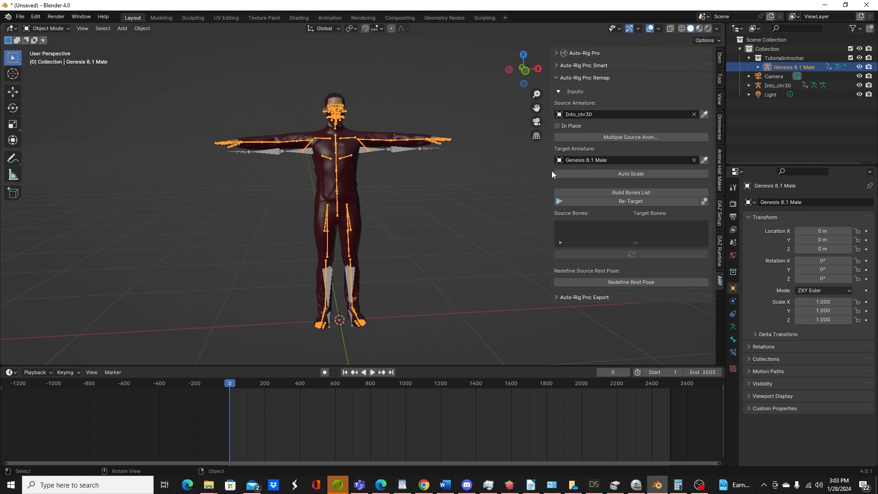
left_click(618, 174)
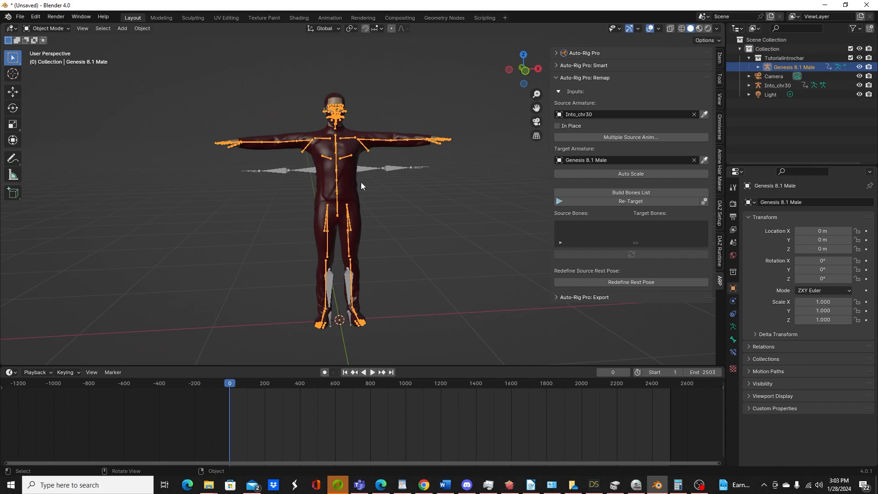
left_click(622, 192)
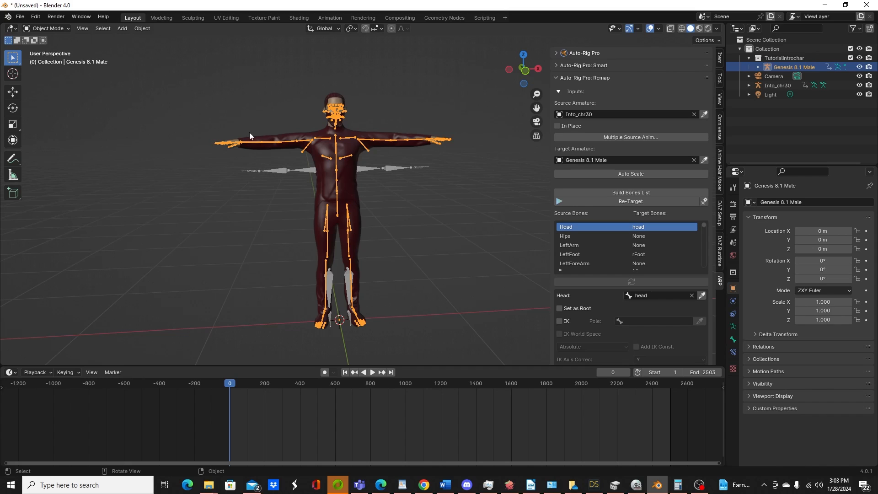
Look through the source and target bone pairs and enlarge the bones list to show more rows.
scroll(664, 250, "down", 9)
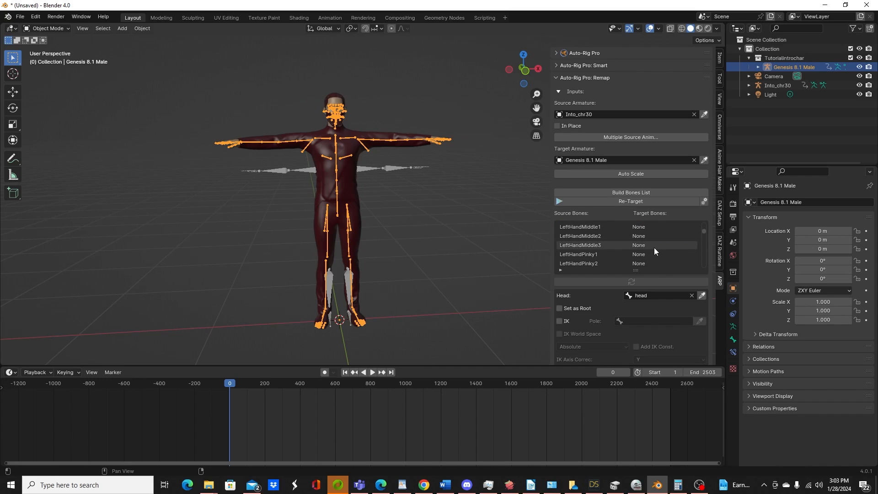
scroll(654, 247, "down", 5)
scroll(645, 241, "up", 14)
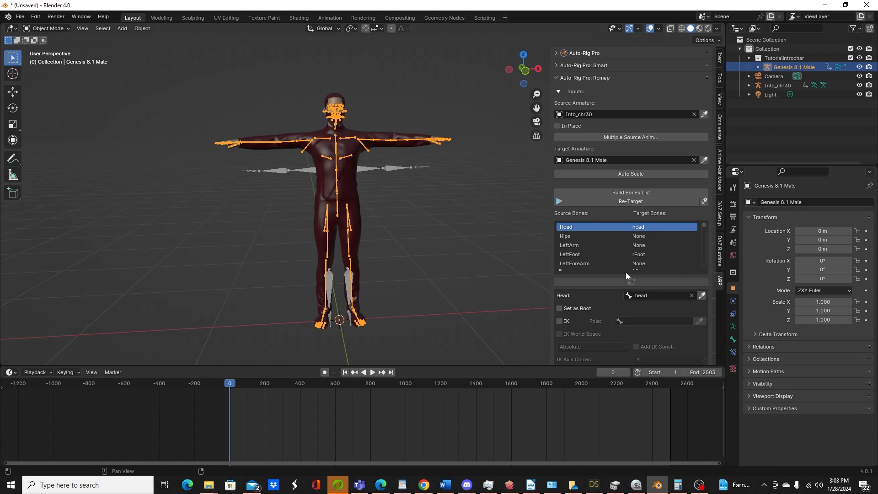
left_click_drag(635, 271, 635, 326)
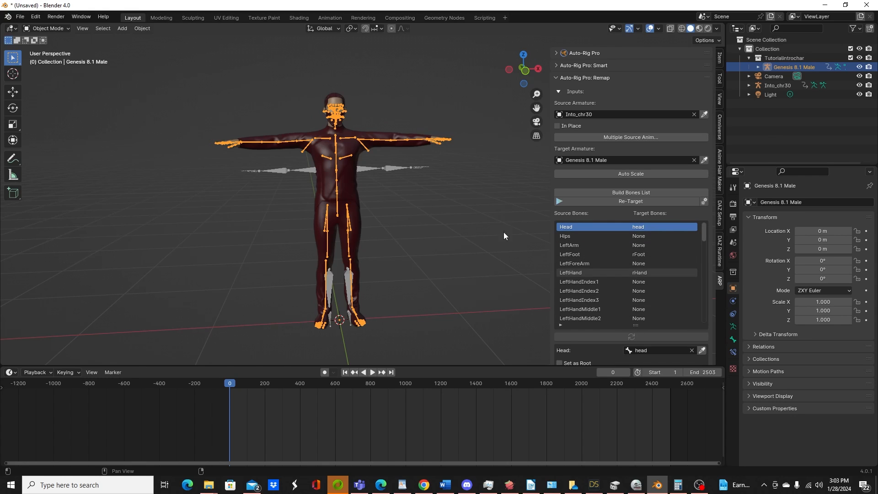
Map the Hips source bone to the character's hip bone in the remap list.
scroll(397, 169, "up", 6)
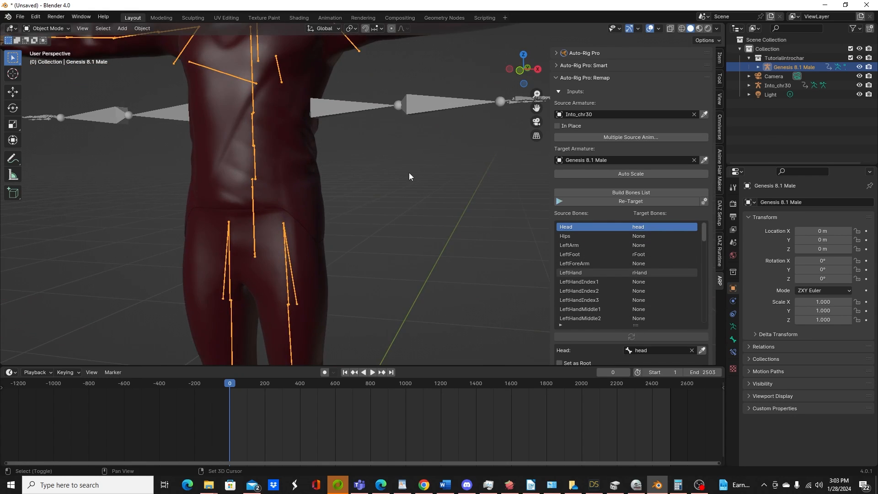
middle_click_drag(409, 172, 372, 212, "shift")
left_click(672, 236)
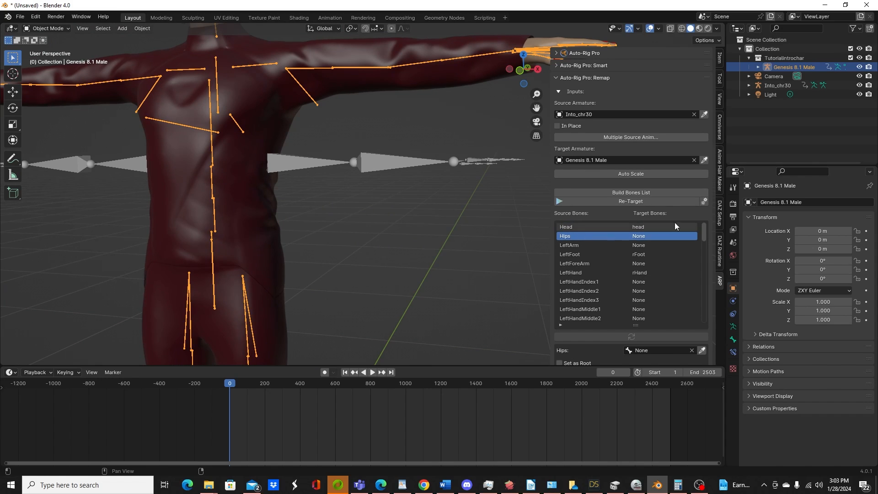
scroll(654, 251, "down", 4)
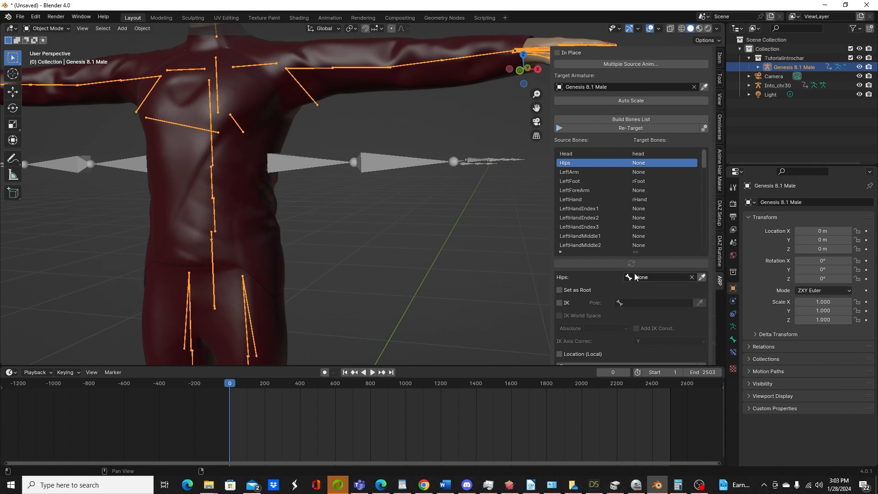
left_click(662, 275)
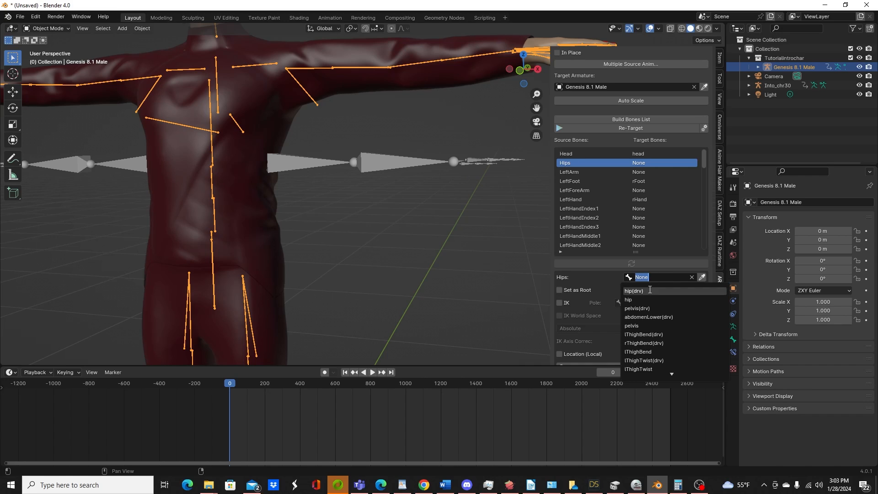
left_click(637, 300)
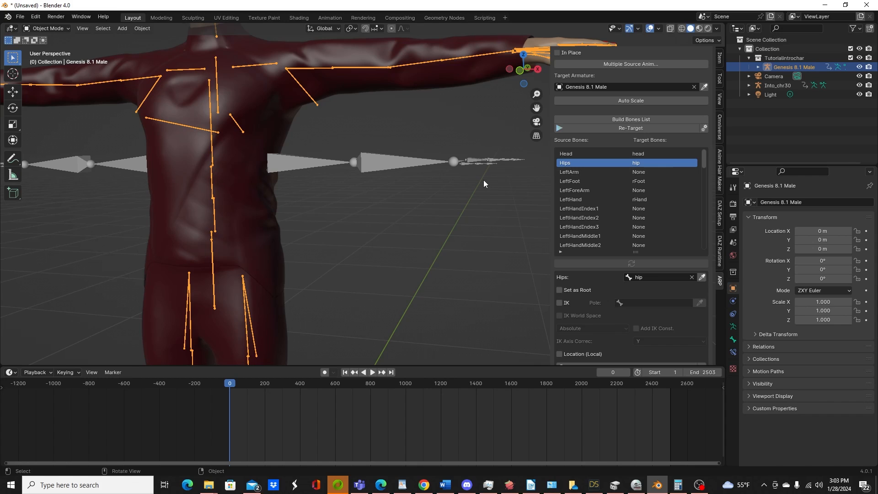
Identify the imported armature's left upper-arm bone by selecting it in Pose Mode, and return to Object Mode.
left_click(328, 164)
key("ctrl+Tab")
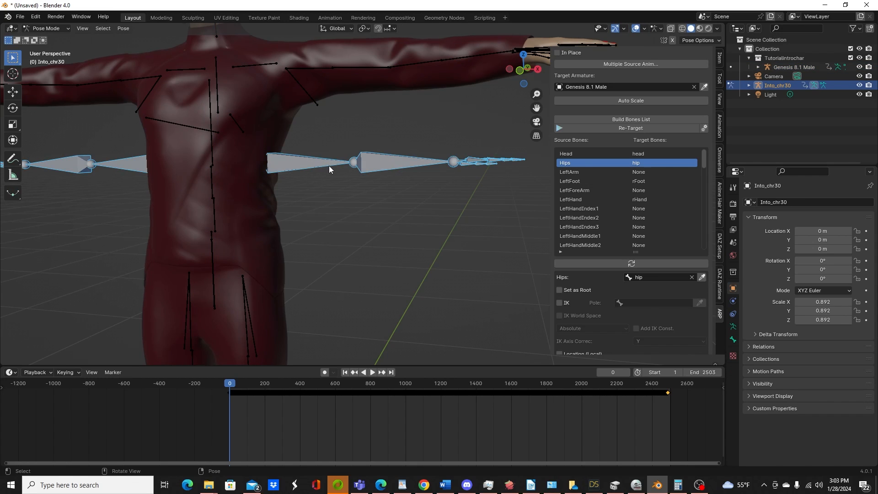
middle_click_drag(311, 166, 331, 165)
left_click(331, 158)
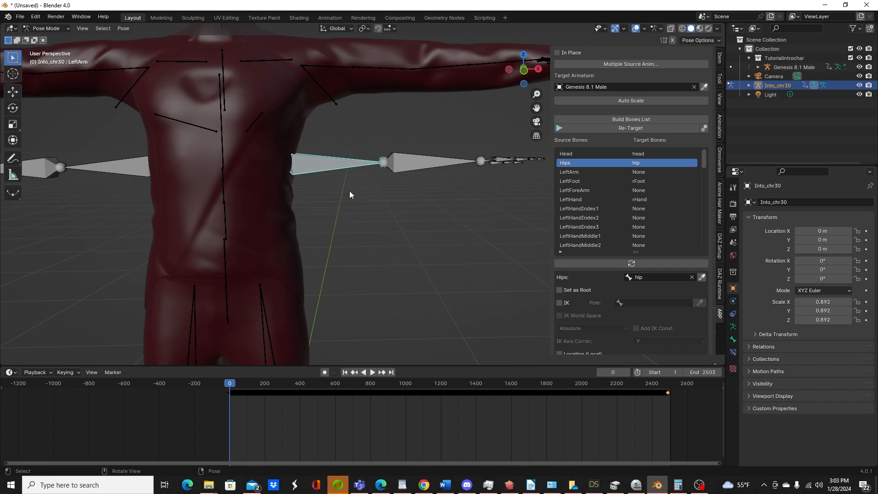
scroll(351, 183, "down", 3)
scroll(350, 175, "up", 2)
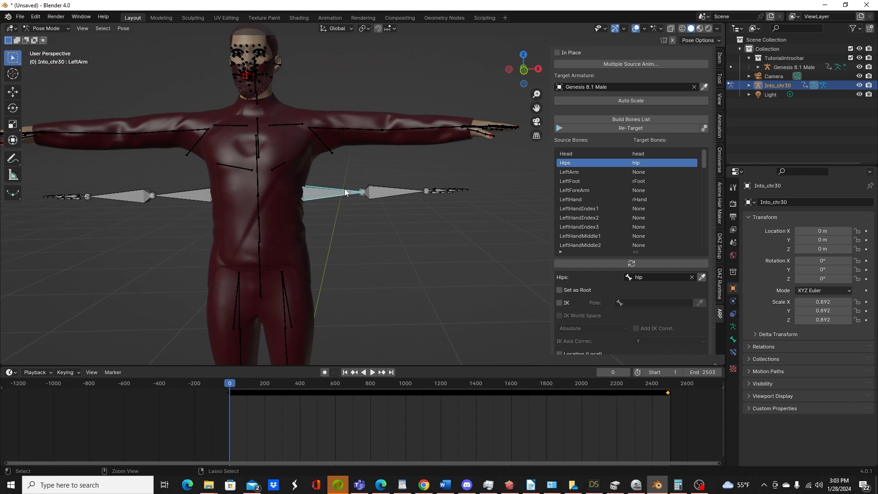
key("ctrl+Tab")
Identify the Genesis character's left shoulder and forearm bend bones by selecting them in Pose Mode.
left_click(339, 129)
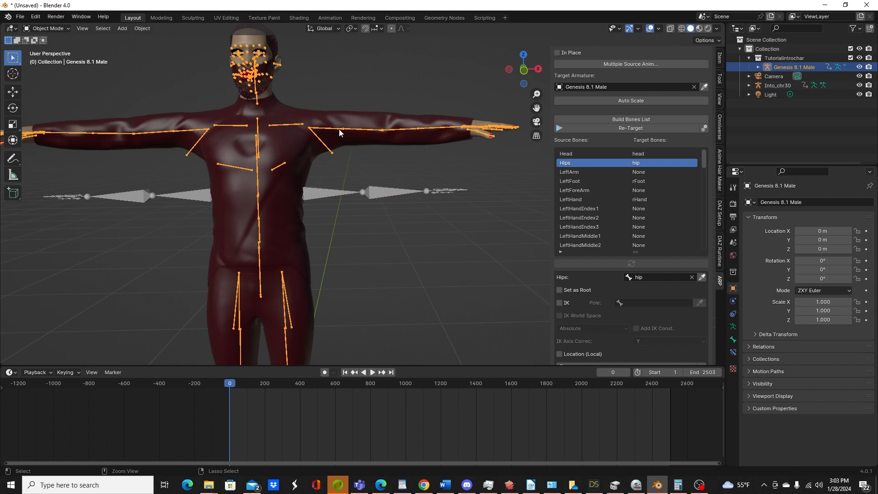
key("ctrl+Tab")
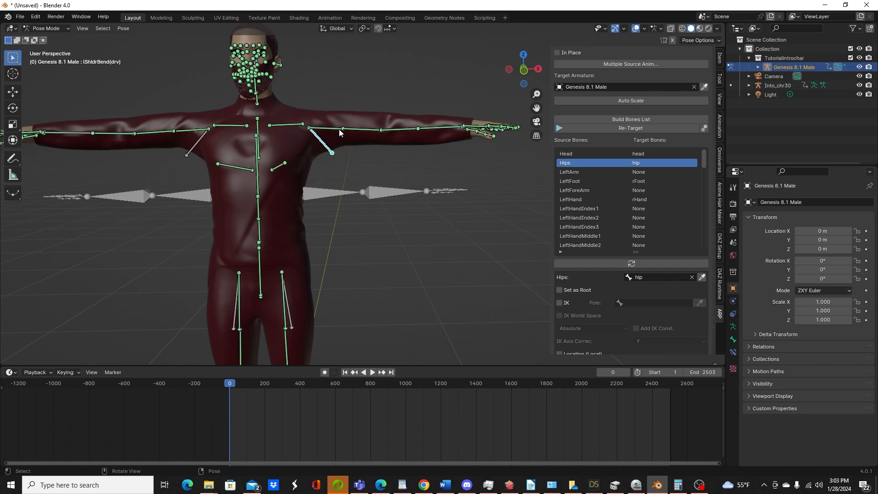
scroll(328, 186, "up", 4)
scroll(327, 183, "up", 1)
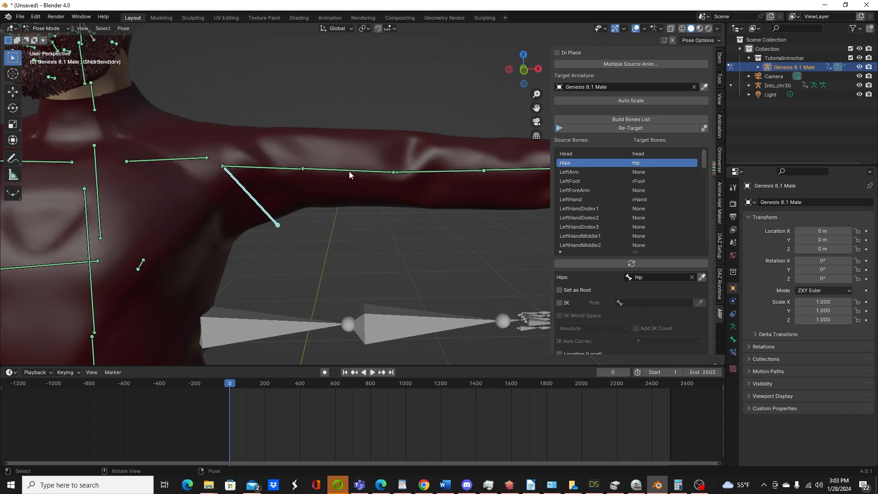
left_click(350, 171)
left_click(276, 165)
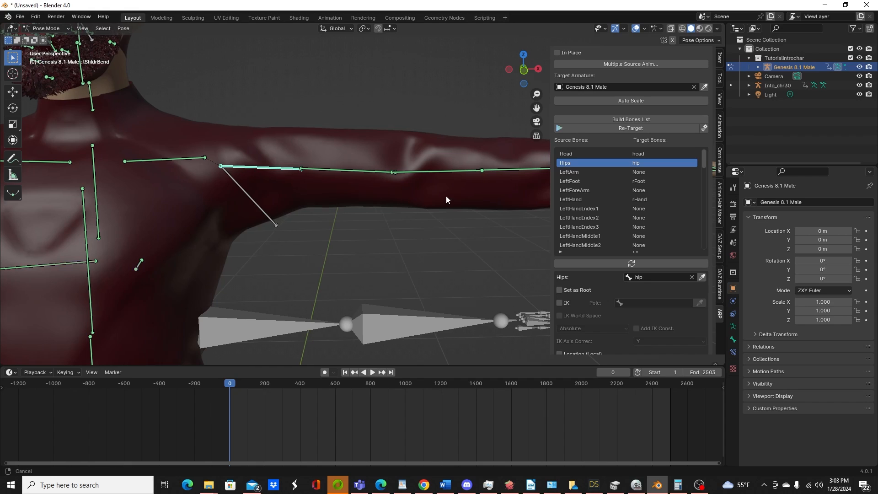
middle_click_drag(446, 196, 354, 202, "shift")
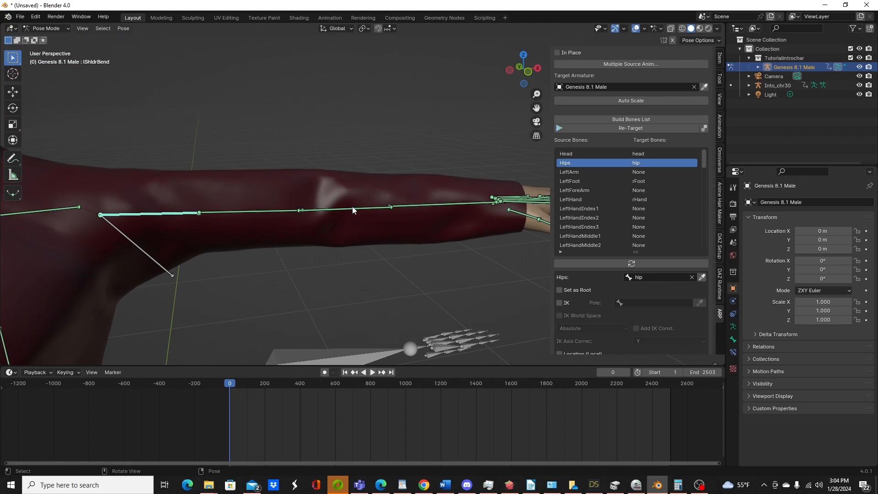
left_click(352, 209)
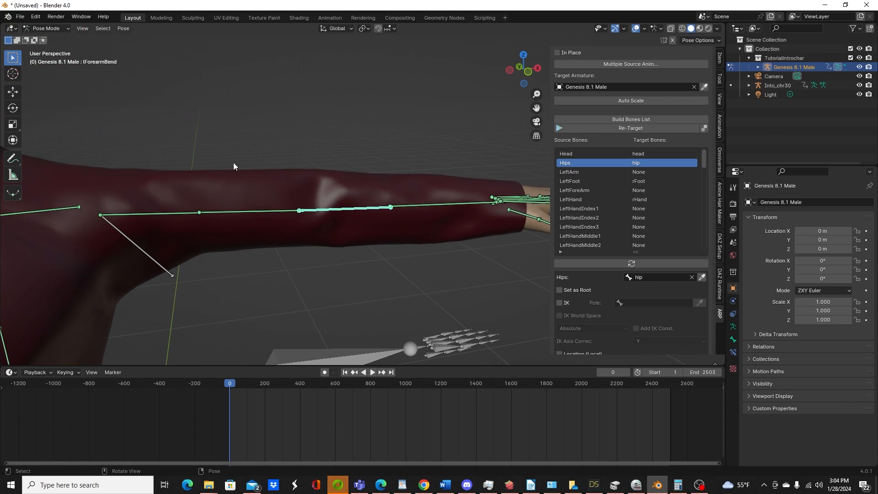
Identify the Genesis character's left upper-thigh bone by selecting it in Pose Mode.
scroll(346, 257, "down", 5)
middle_click_drag(345, 257, 357, 73, "shift")
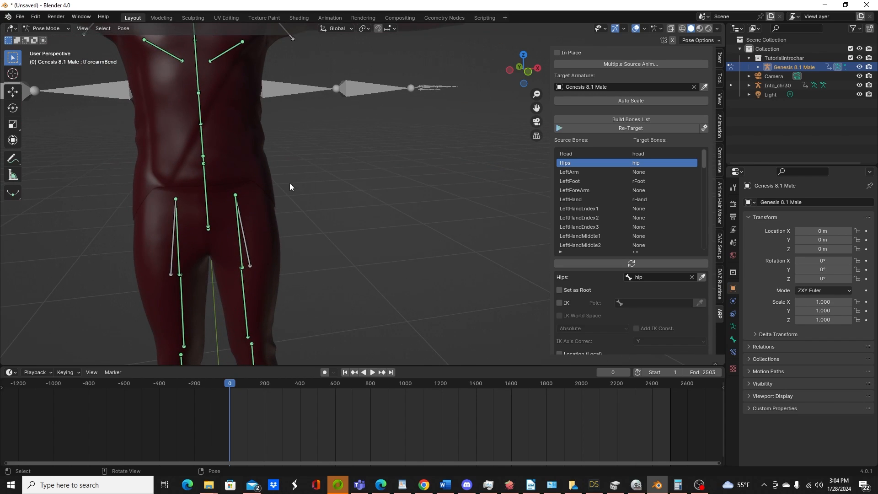
left_click(241, 244)
middle_click_drag(251, 278, 274, 215, "shift")
middle_click_drag(275, 246, 294, 262, "shift")
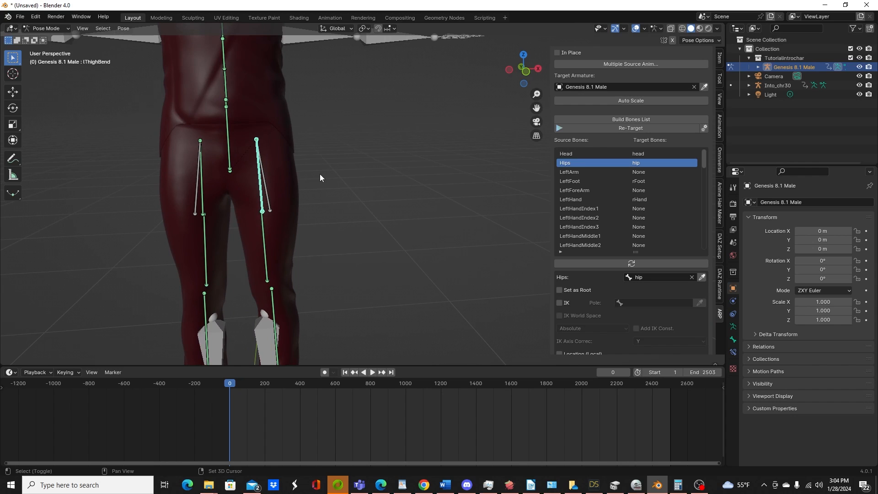
middle_click_drag(320, 174, 313, 255, "shift")
Select the Genesis character's left shoulder bend bone in Pose Mode and map the LeftArm source bone to lShldrBend.
key("ctrl+Tab")
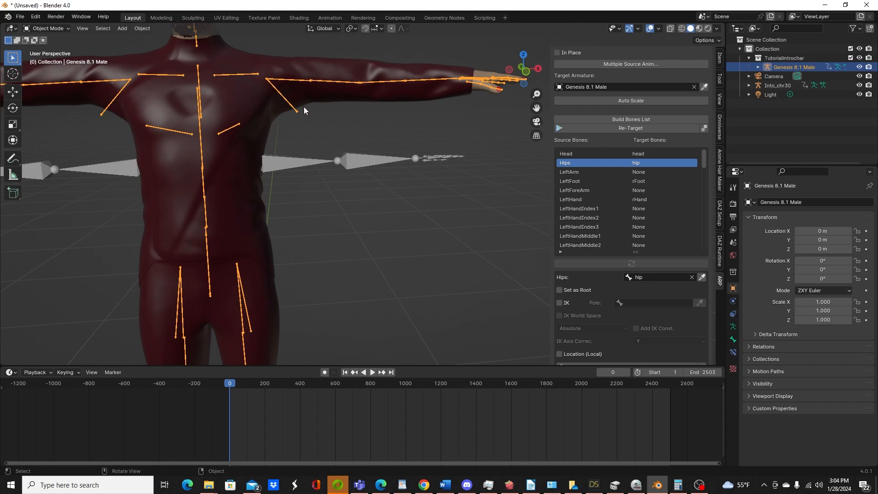
key("ctrl+Tab")
left_click(292, 80)
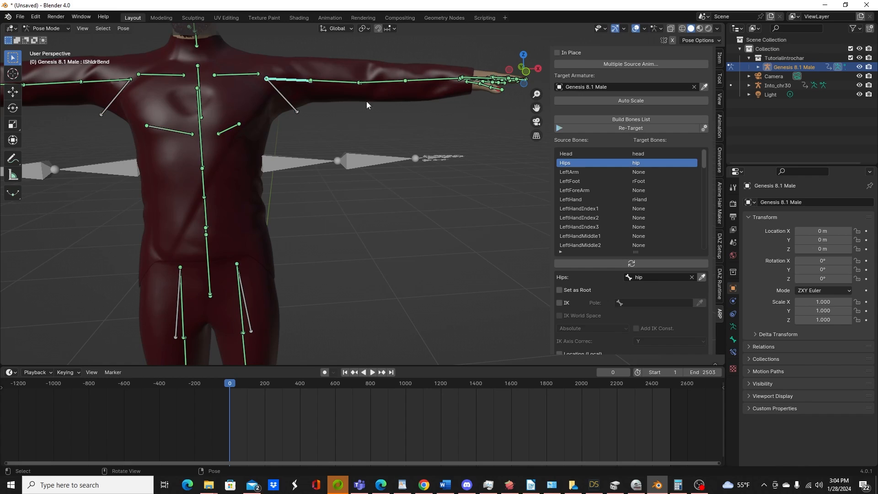
left_click(603, 171)
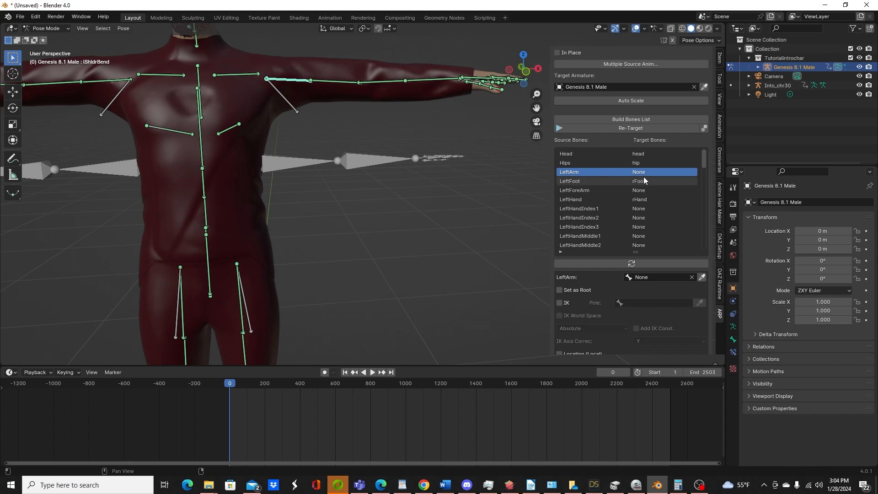
left_click(641, 277)
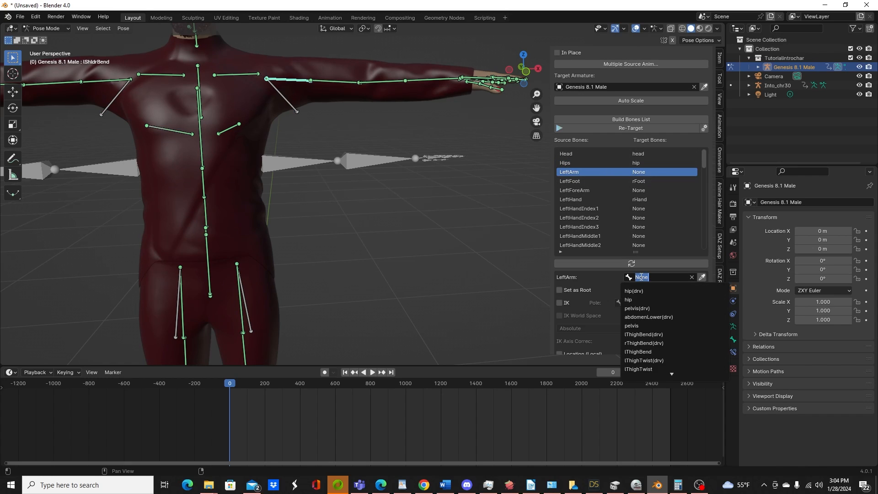
type("ls")
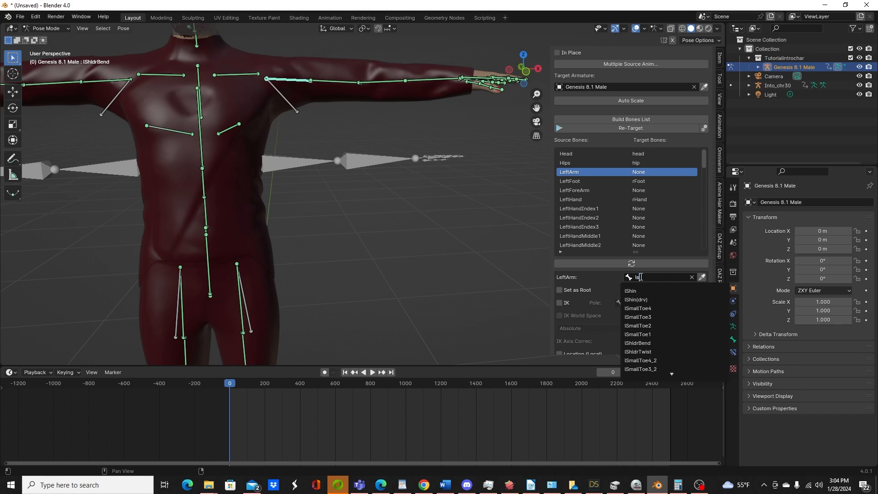
type("h")
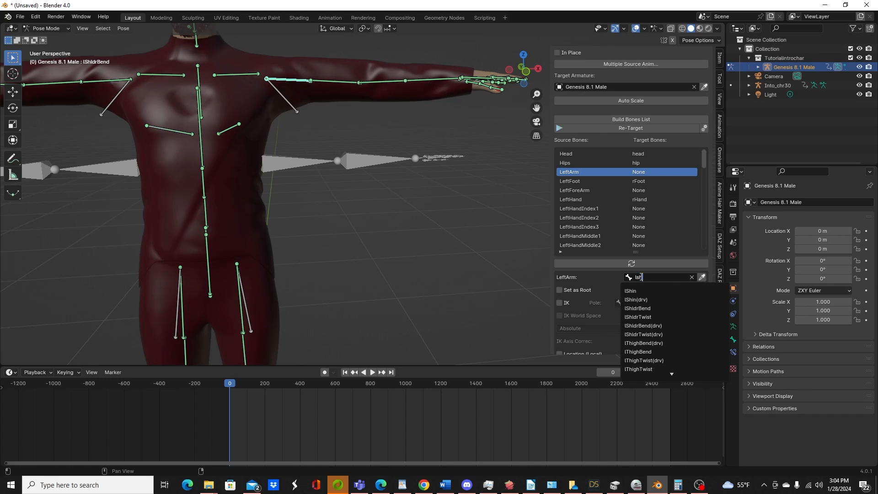
left_click(638, 308)
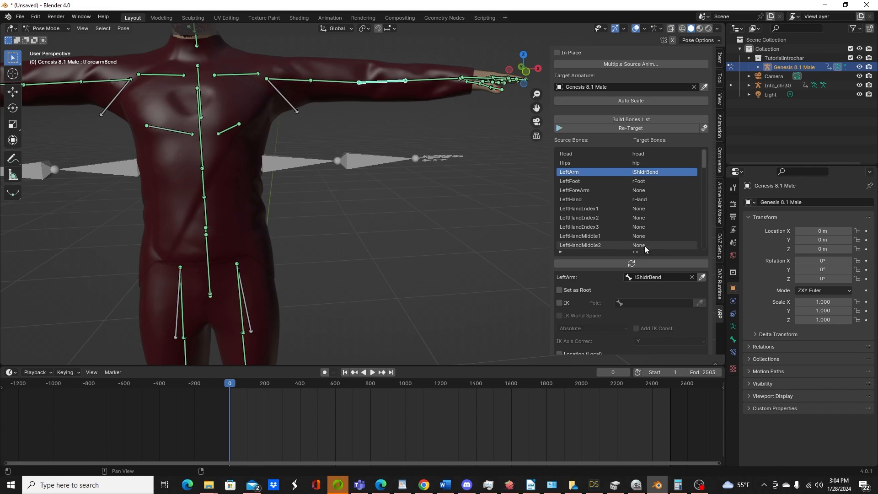
Map the LeftForeArm source bone to the character's lForearmBend bone in the remap list.
left_click(657, 276)
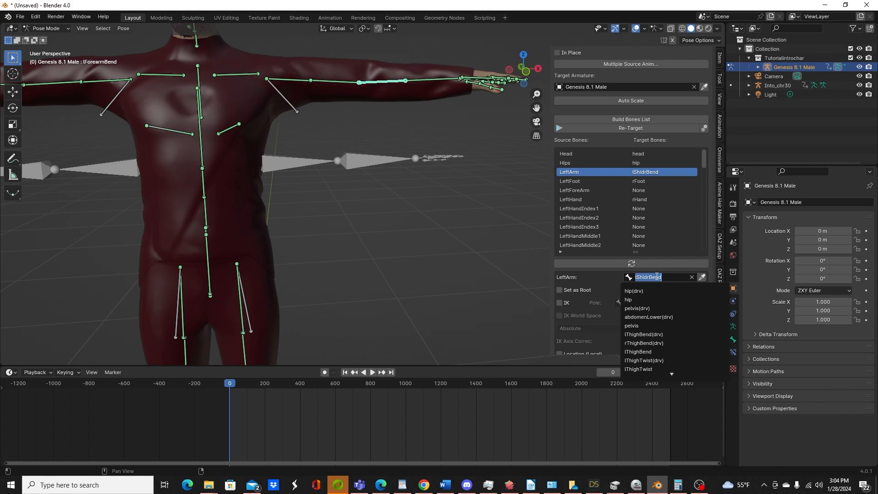
left_click(576, 185)
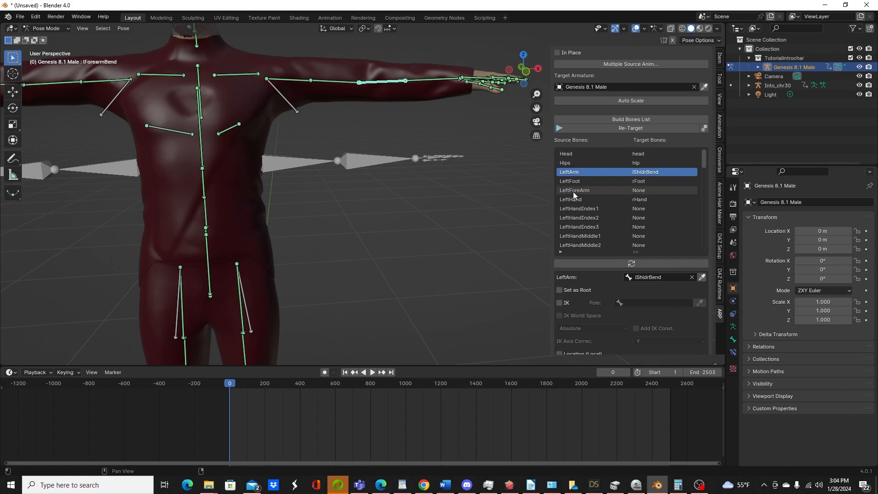
left_click(666, 274)
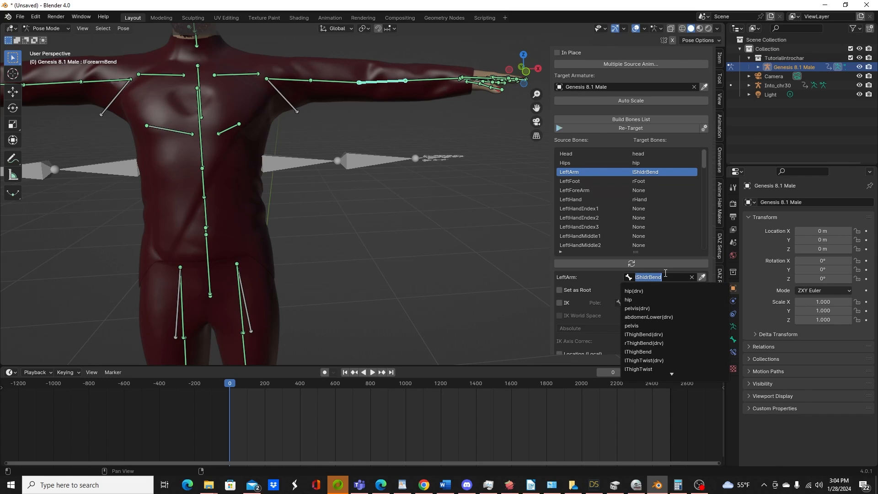
double_click(588, 189)
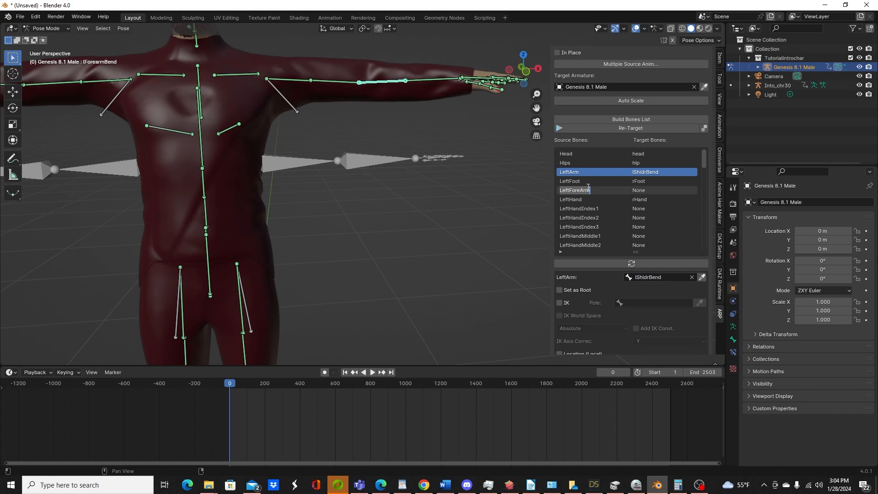
left_click(643, 192)
left_click(644, 191)
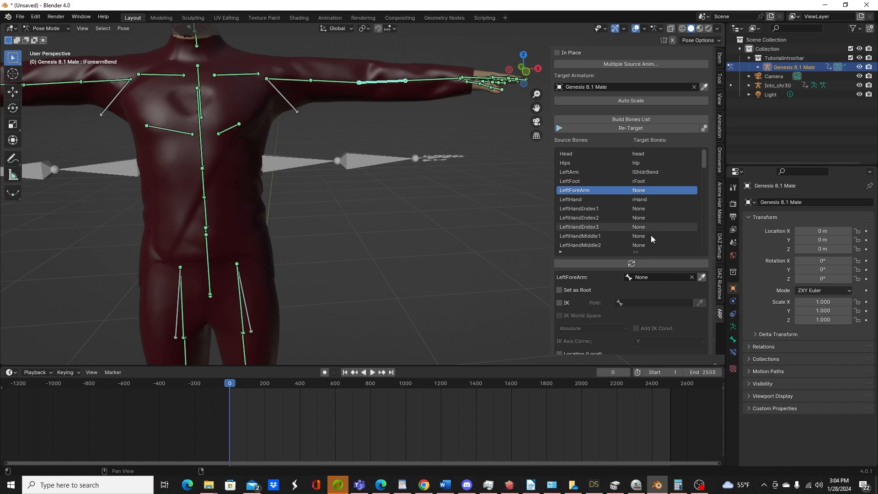
left_click(653, 277)
type("lfo")
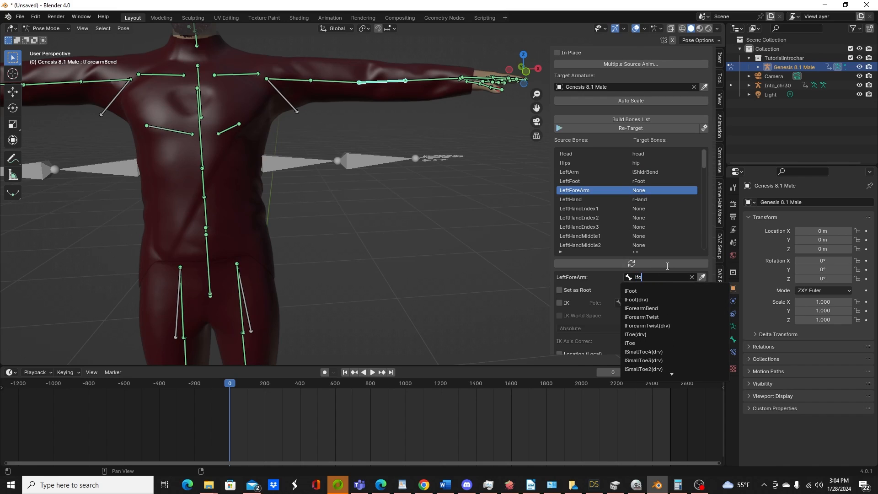
left_click(662, 307)
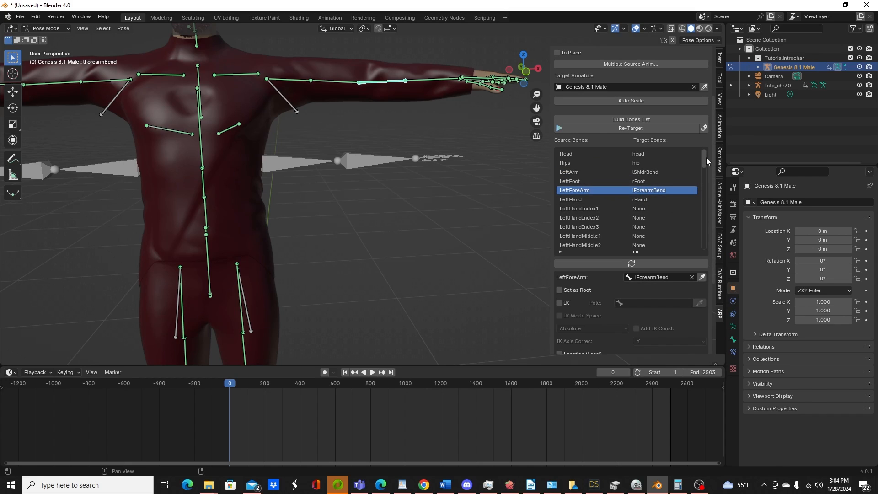
left_click_drag(706, 158, 706, 191)
scroll(686, 297, "down", 5)
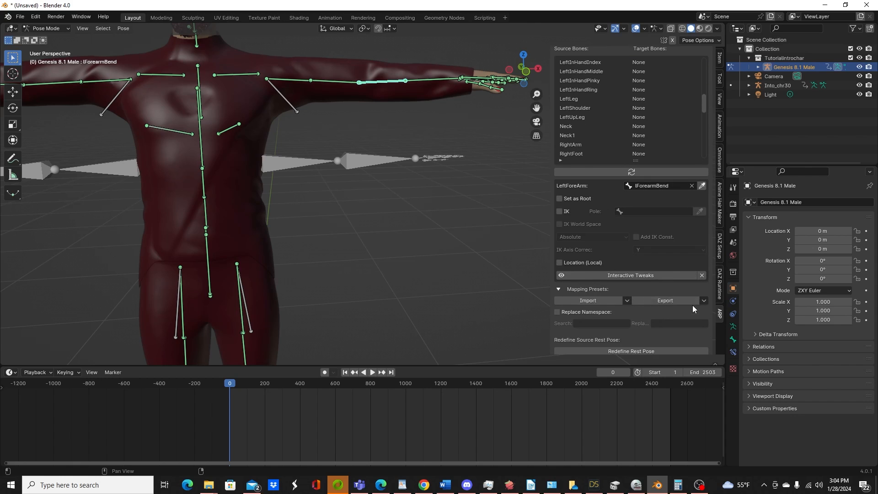
left_click(673, 300)
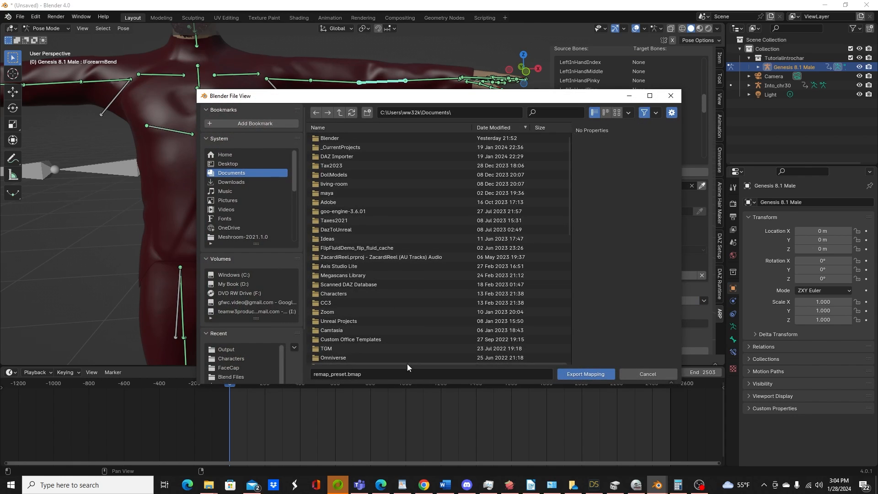
left_click(648, 374)
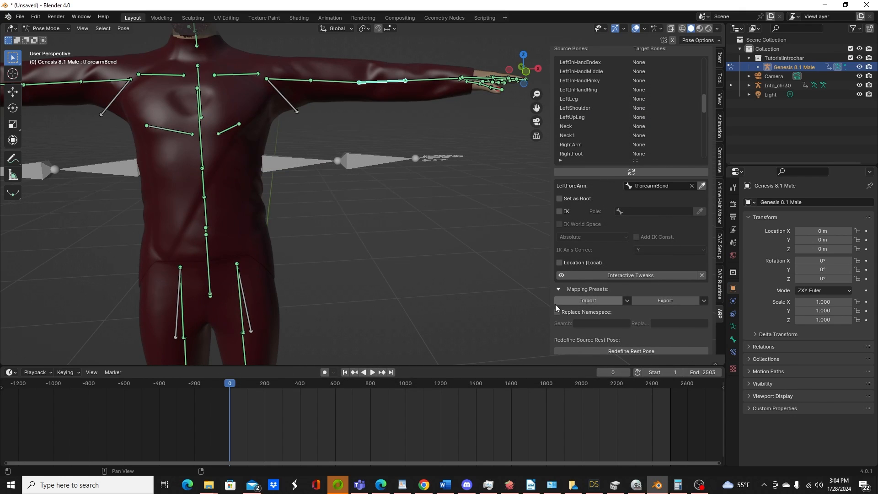
Import the AxisToGen8.bmap mapping preset from the Blend Files folder, clearing the current bones list.
left_click(603, 299)
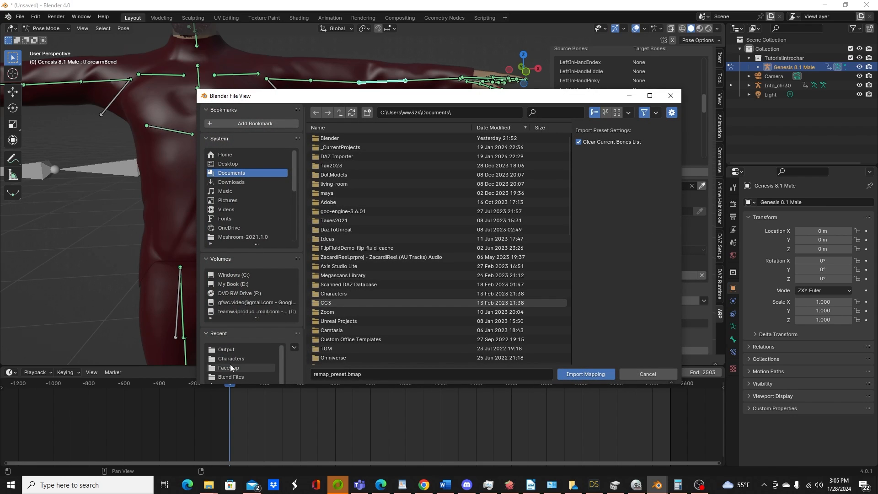
scroll(238, 363, "down", 2)
left_click(242, 358)
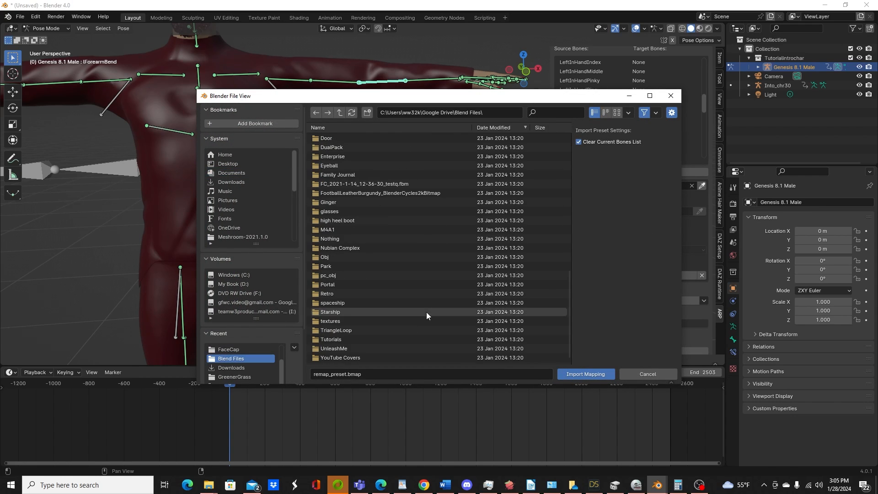
scroll(336, 356, "down", 1)
left_click(337, 358)
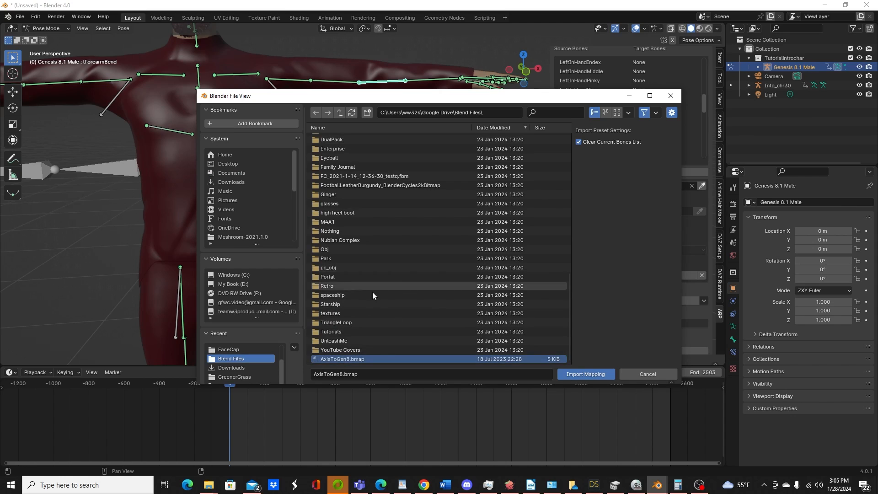
left_click(586, 374)
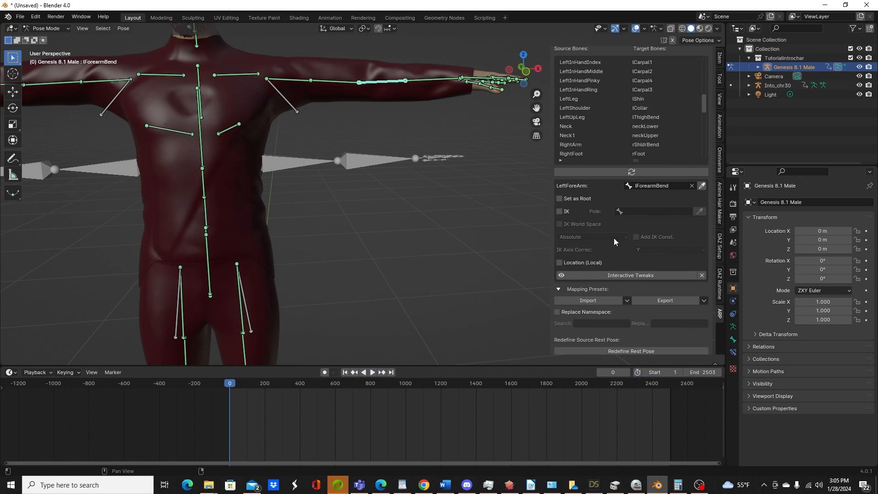
Enlarge the bones list and examine the imported source-to-target mappings from the head through the spine bones.
left_click_drag(636, 159, 635, 243)
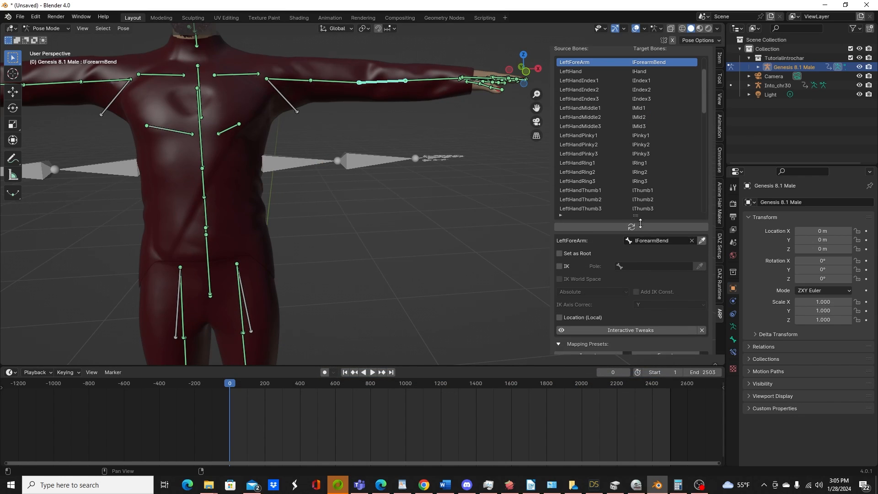
scroll(673, 144, "up", 5)
scroll(653, 158, "up", 7)
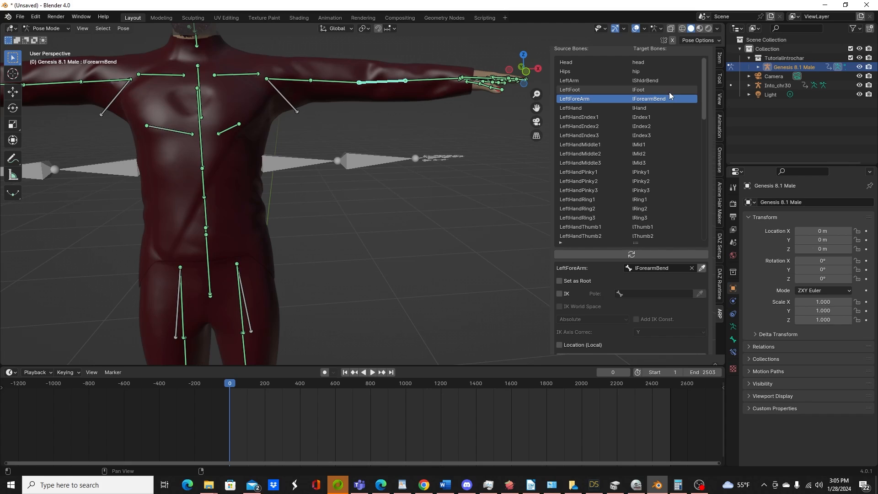
scroll(671, 127, "down", 5)
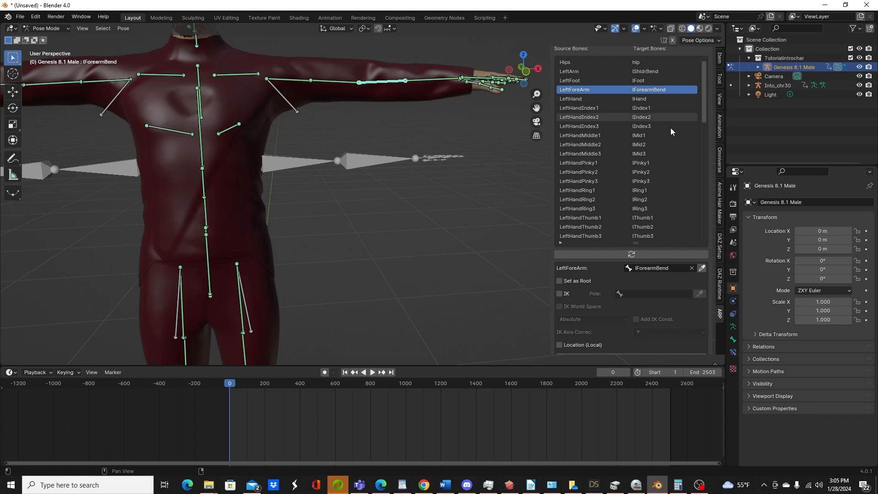
scroll(671, 128, "down", 5)
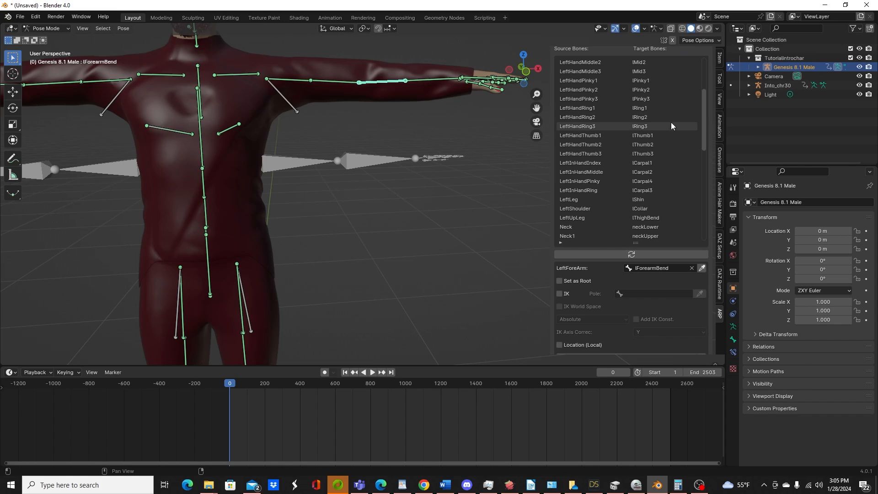
scroll(672, 110, "down", 1)
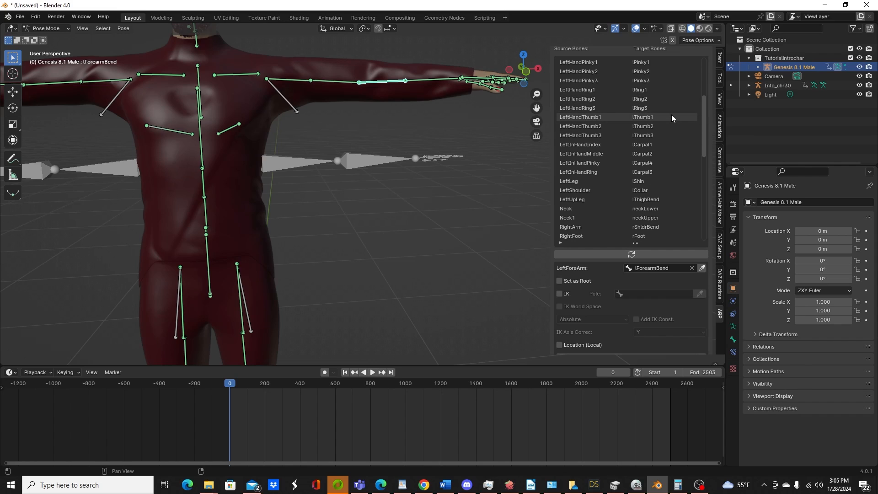
scroll(671, 115, "down", 2)
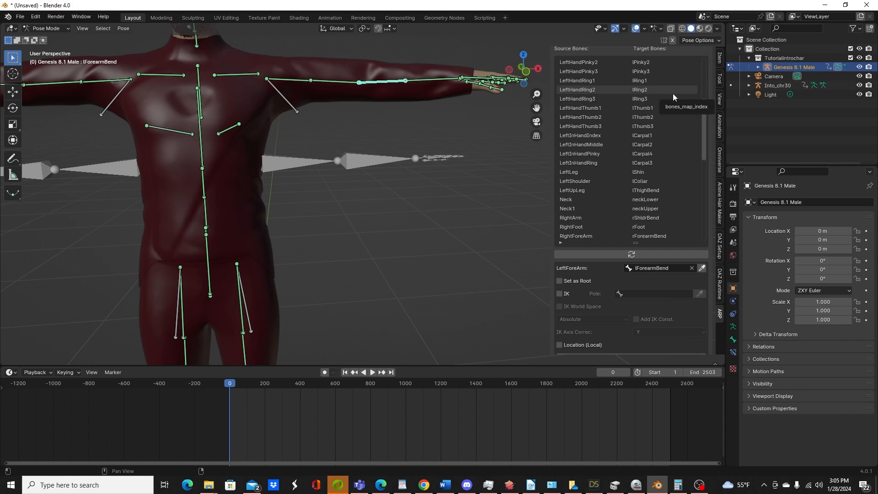
scroll(674, 93, "down", 3)
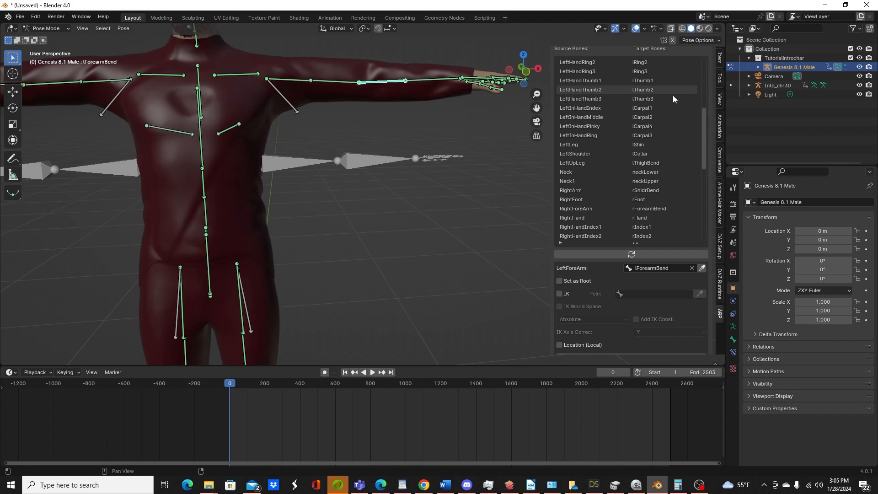
scroll(685, 114, "down", 1)
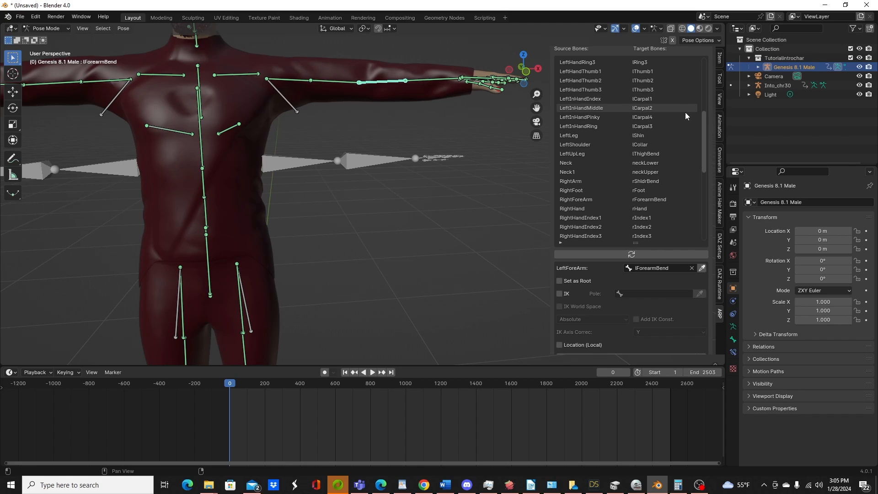
scroll(685, 115, "down", 4)
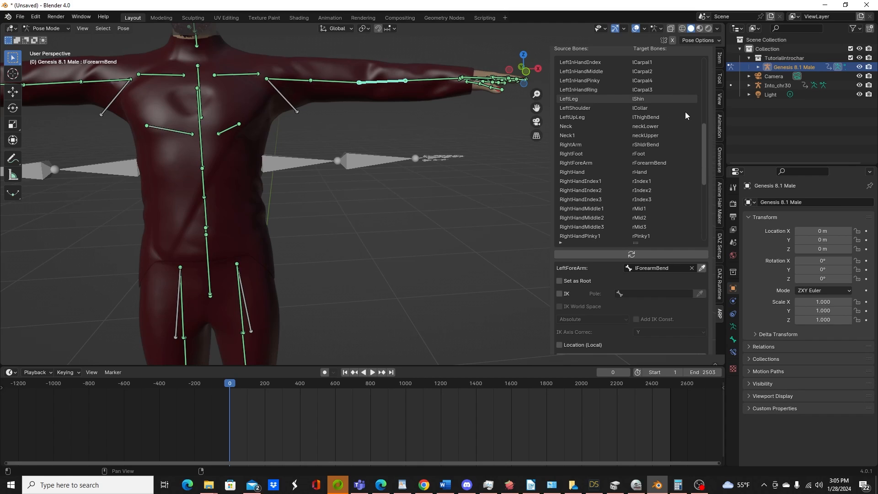
scroll(685, 115, "down", 8)
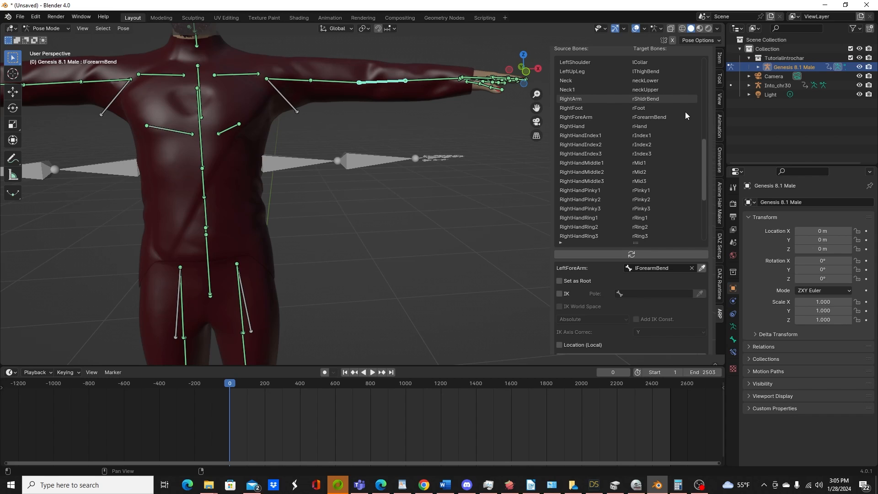
scroll(685, 115, "down", 9)
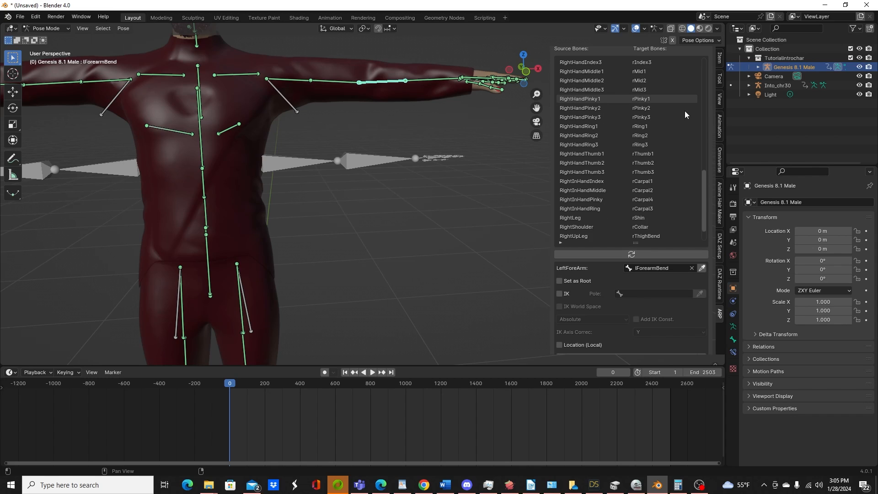
scroll(684, 112, "down", 1)
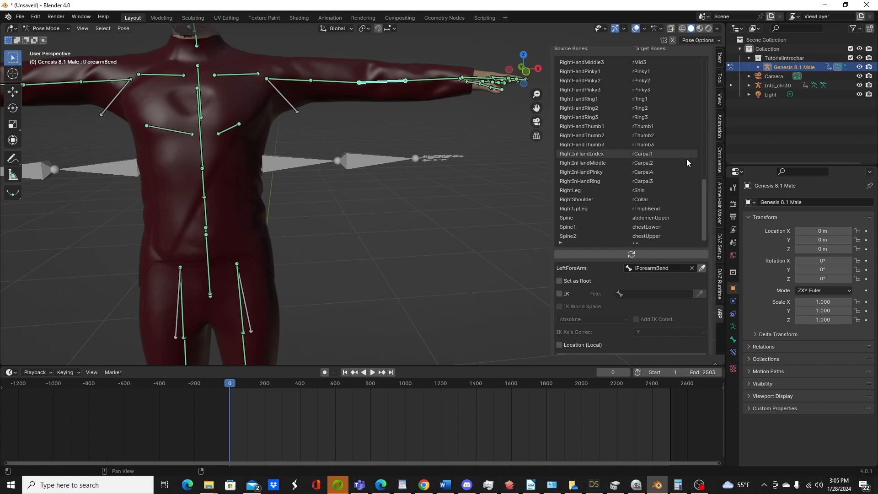
Retarget the Into_chr30 motion onto the Genesis 8.1 Male armature using the imported bone mapping.
left_click_drag(704, 198, 702, 79)
scroll(712, 117, "up", 8)
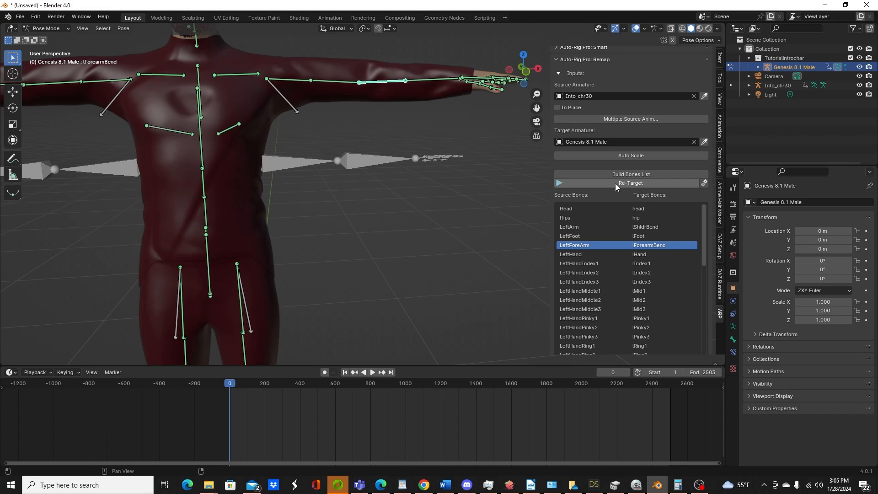
left_click(616, 183)
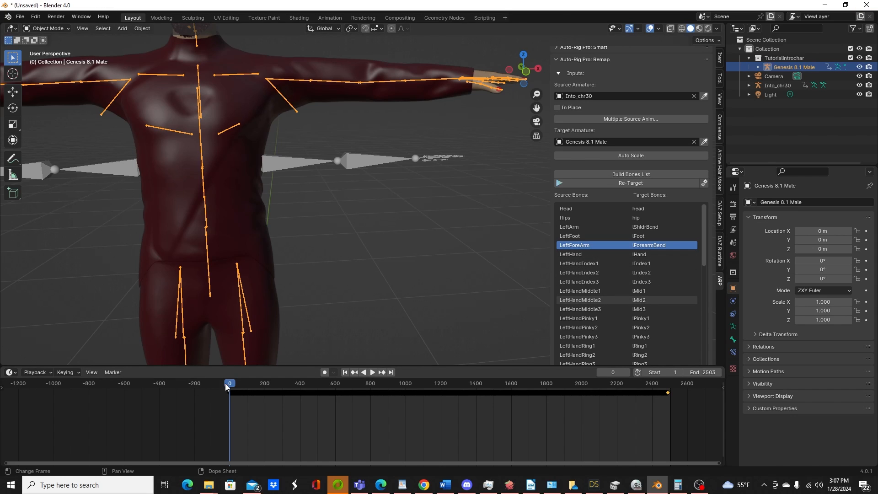
Scrub the retargeted animation from frame 0 to frame 1923 and examine how the character's arms and hands follow the motion.
scroll(306, 279, "down", 5)
scroll(312, 292, "up", 3)
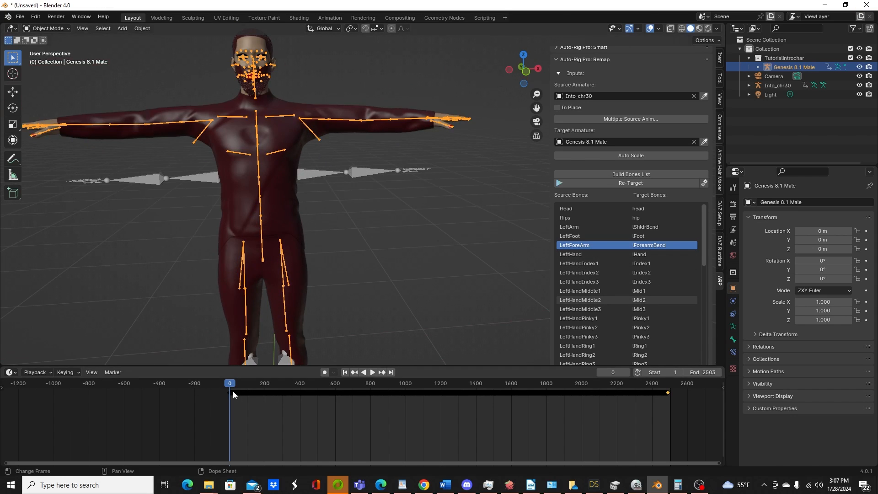
left_click_drag(233, 391, 545, 383)
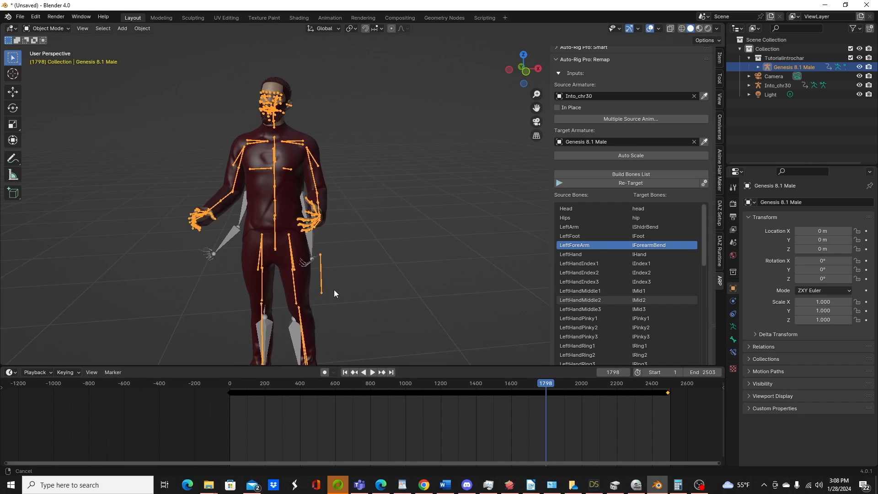
scroll(331, 290, "up", 4)
middle_click_drag(329, 289, 412, 237)
scroll(322, 273, "down", 4)
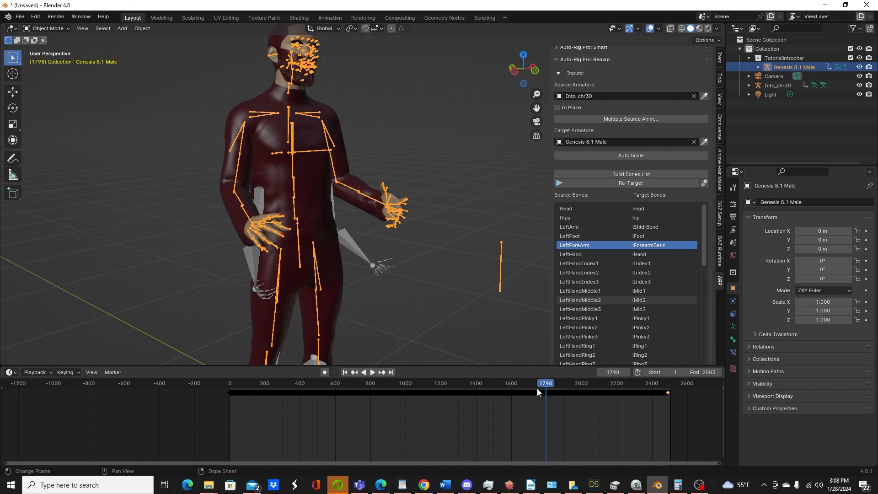
left_click_drag(552, 385, 567, 384)
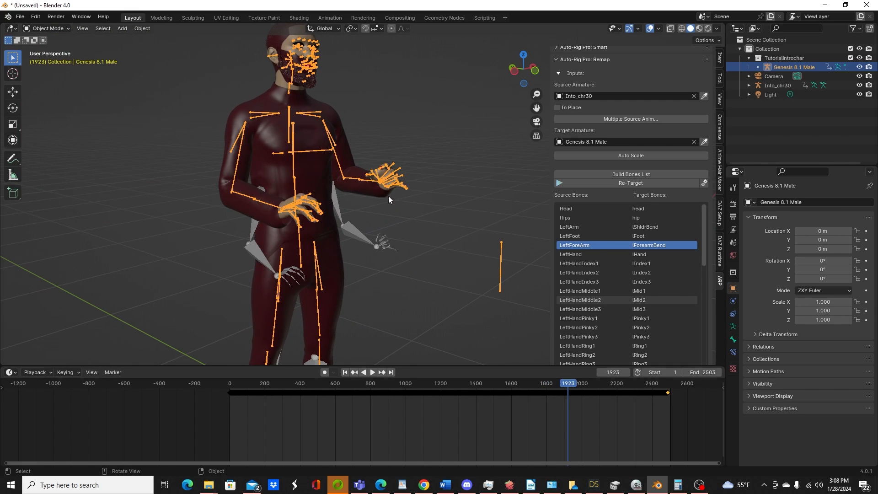
middle_click_drag(388, 196, 300, 256)
scroll(315, 239, "up", 4)
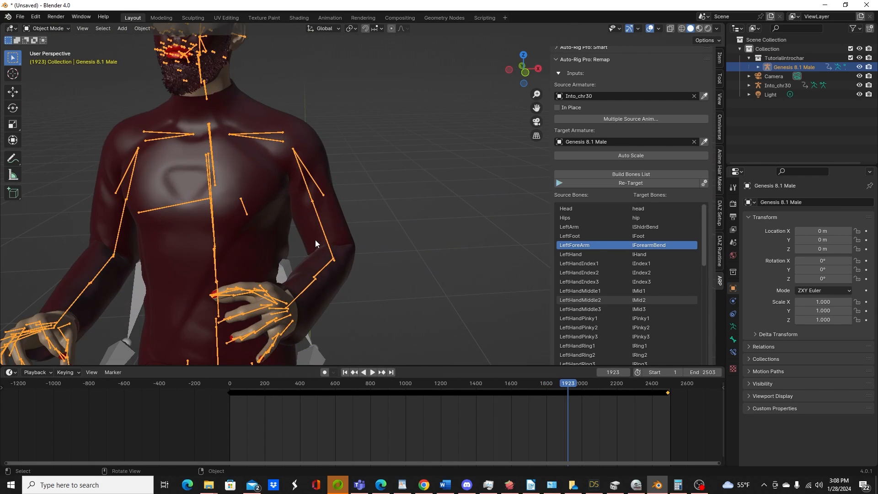
Switch the Genesis 8.1 Male armature to Pose Mode and examine the arm and hand bones from the front and side.
key("ctrl+Tab")
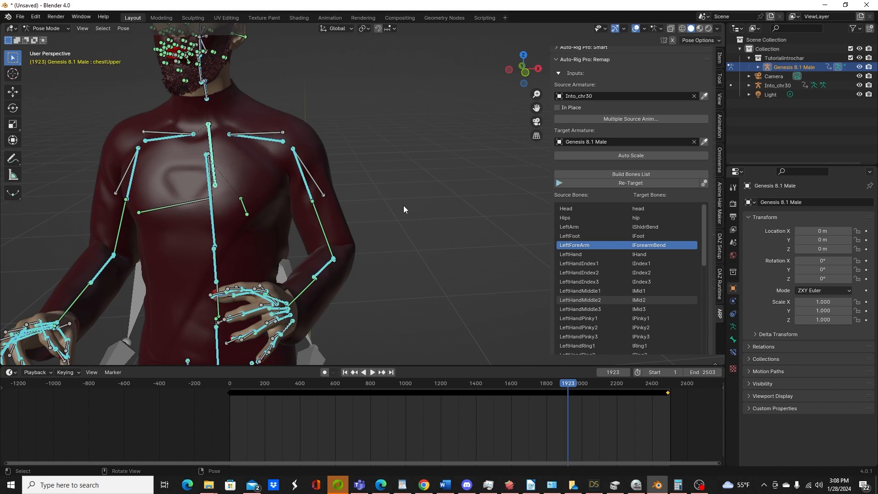
scroll(401, 203, "down", 3)
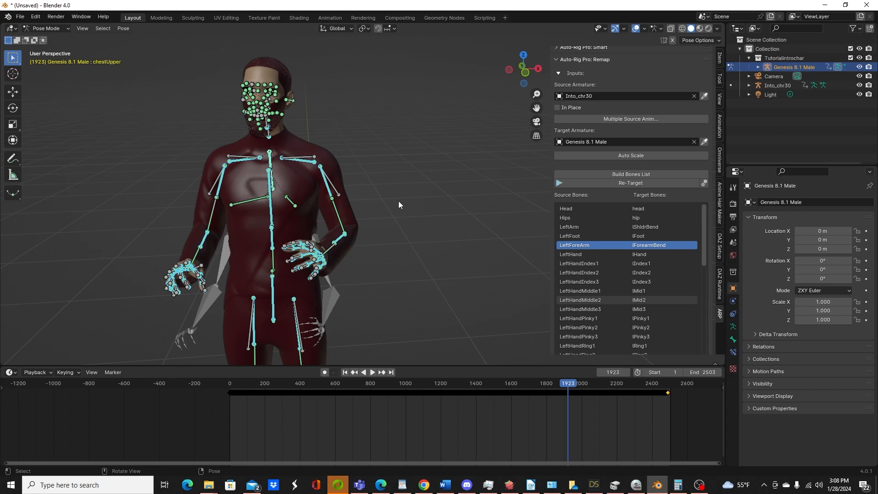
middle_click_drag(398, 203, 221, 188)
scroll(233, 188, "up", 4)
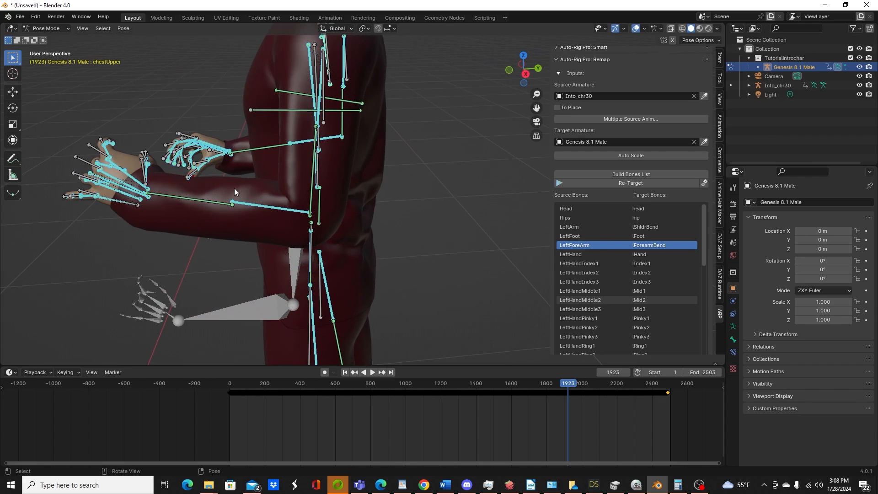
middle_click_drag(306, 168, 292, 200)
scroll(279, 186, "down", 5)
scroll(318, 206, "up", 1)
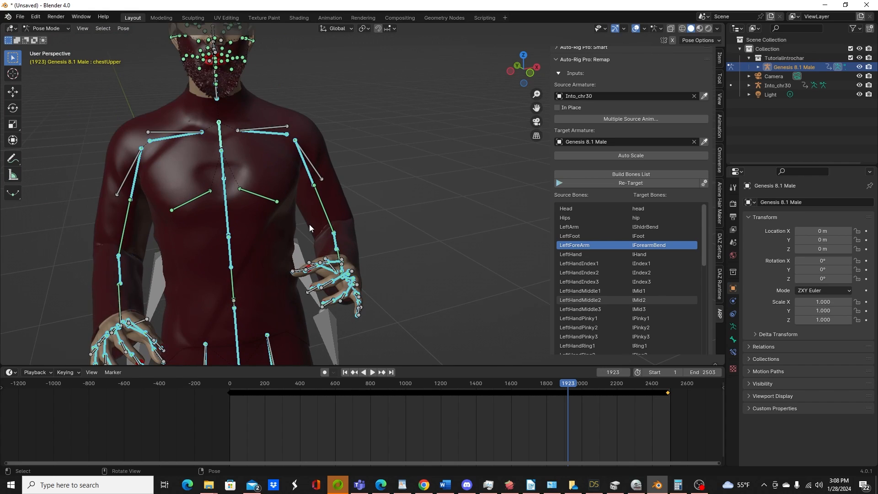
middle_click_drag(297, 238, 243, 245)
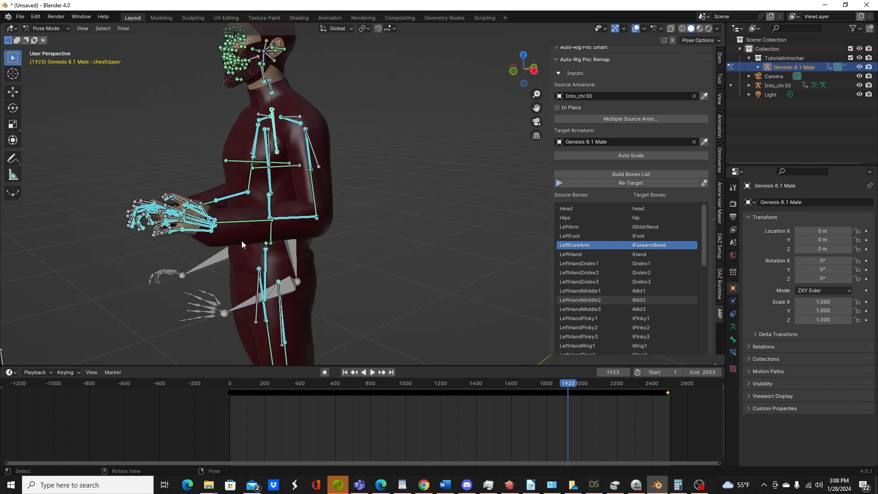
middle_click_drag(297, 253, 303, 155)
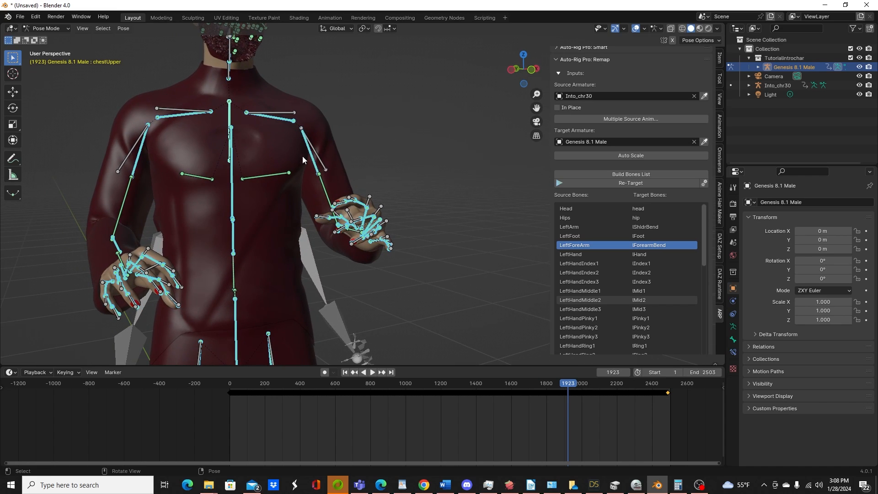
Try rotating the lShldrTwist bone in the character's left upper arm.
left_click(325, 184)
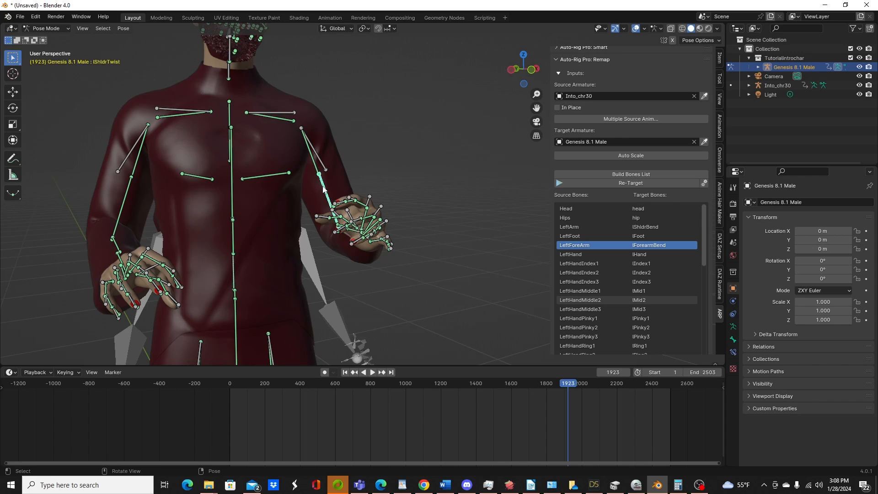
key("r")
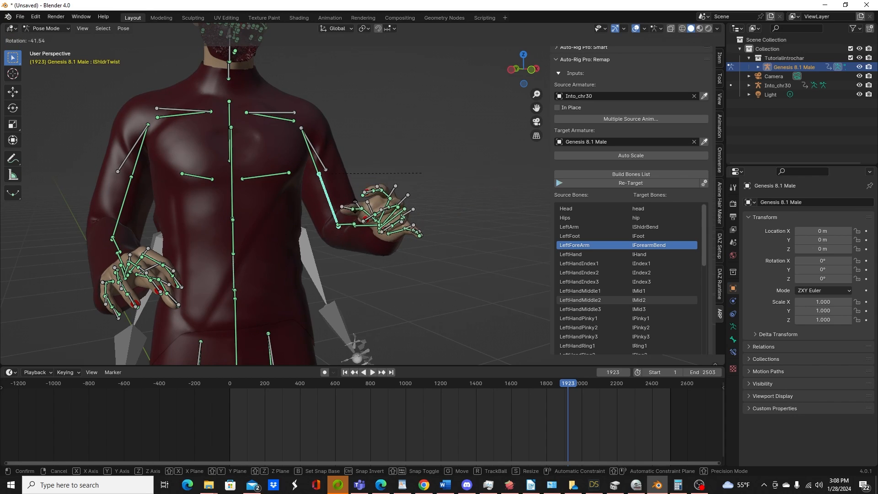
left_click(353, 163)
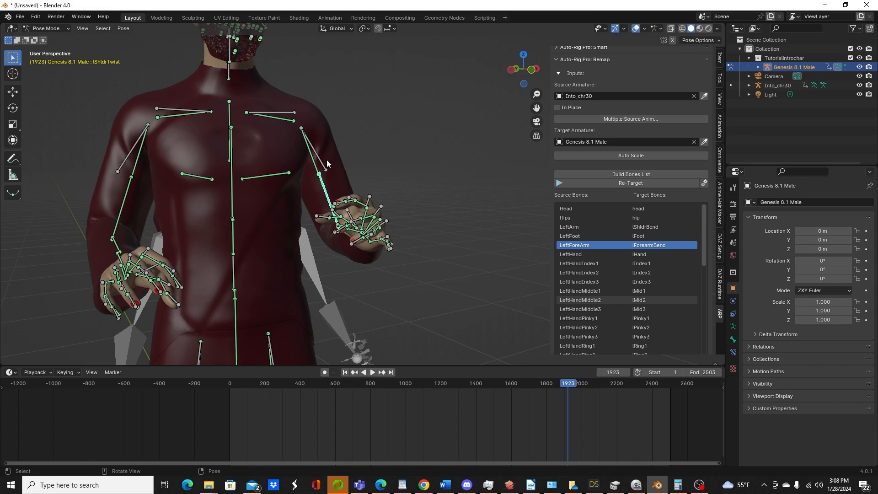
Try rotating the lShldrBend bone, first with trackball rotation and again from another viewing angle.
left_click(315, 166)
key("r")
key("r")
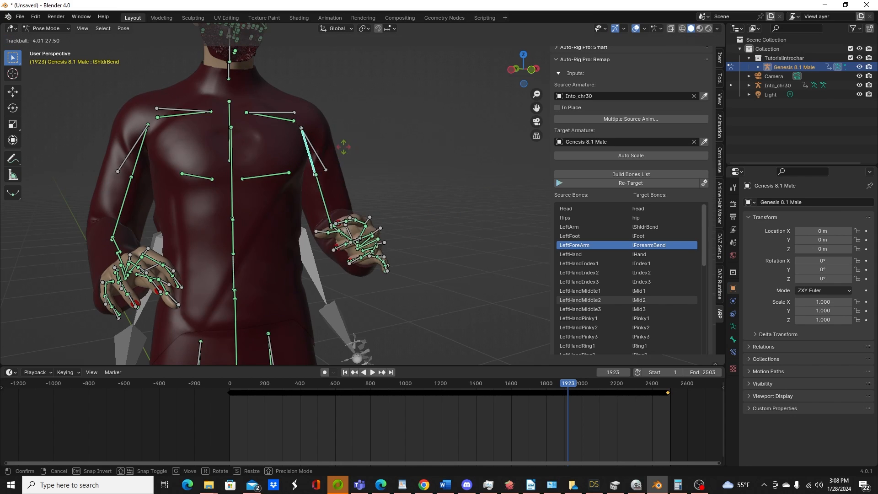
left_click(319, 166)
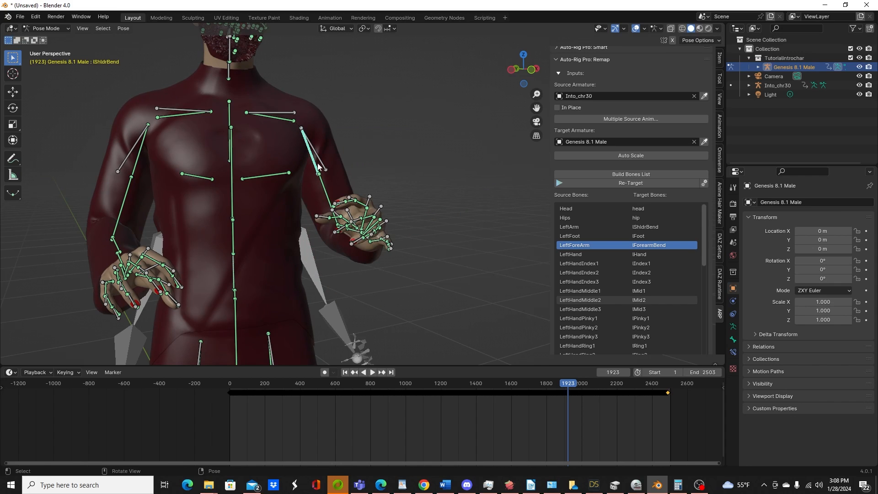
middle_click_drag(376, 181, 300, 198)
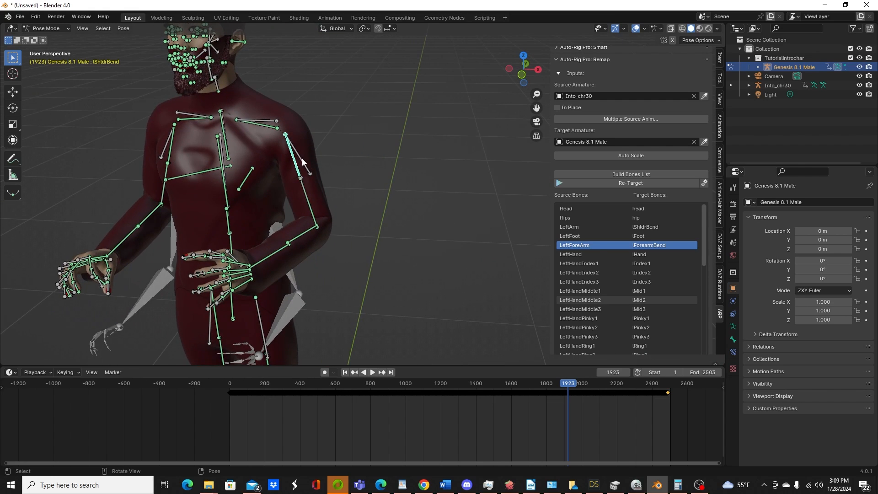
key("r")
right_click(414, 179)
Show the lShldrBend bone's transform properties and bone constraints, and examine its Copy and Limit Rotation settings.
left_click(734, 340)
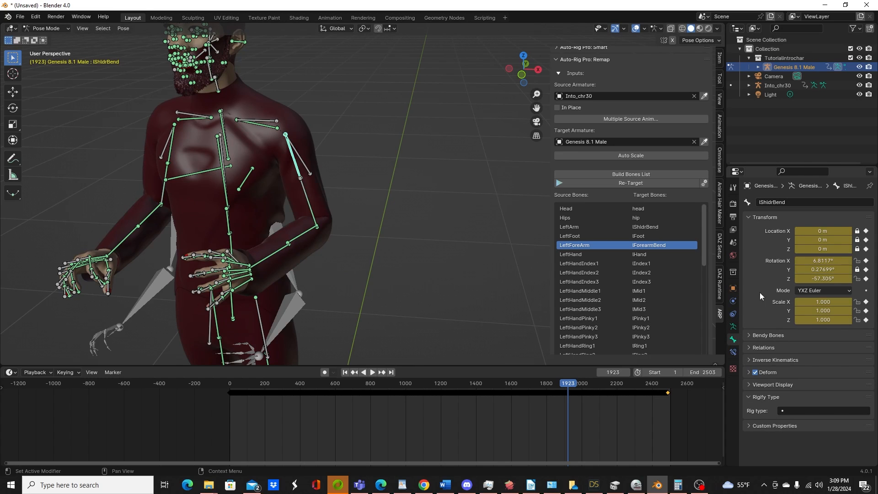
left_click(733, 352)
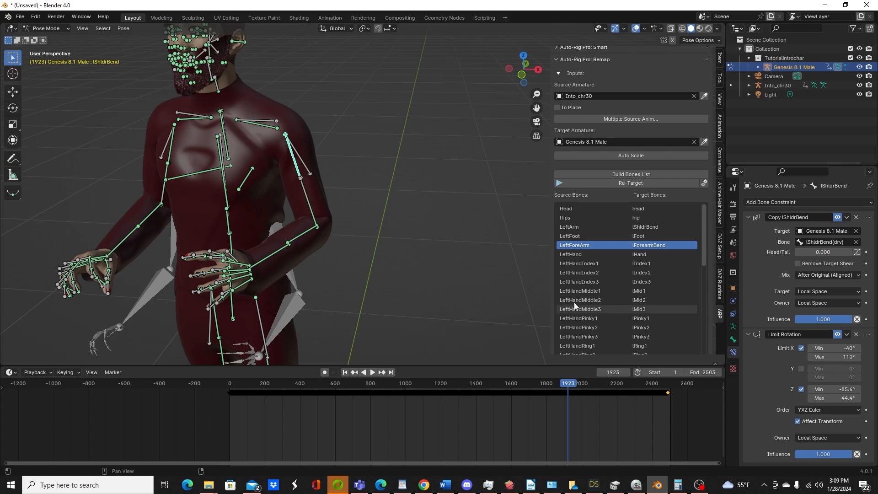
middle_click_drag(320, 206, 321, 265)
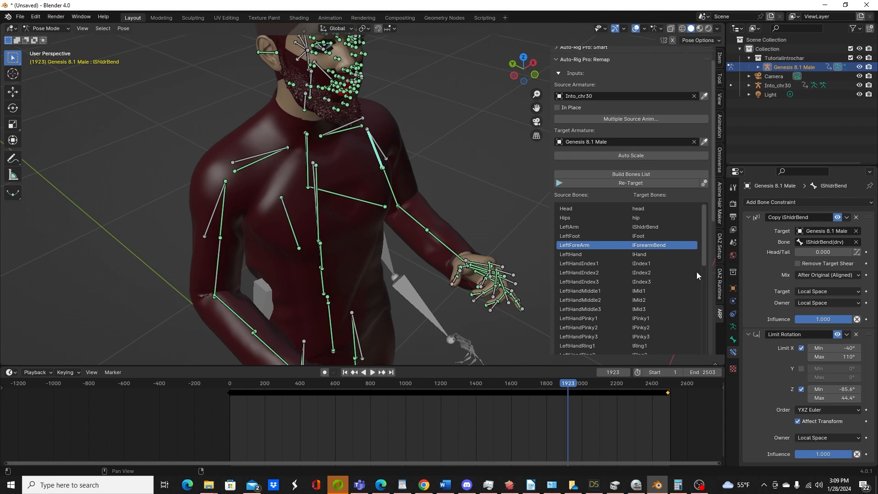
middle_click_drag(377, 287, 411, 166, "shift")
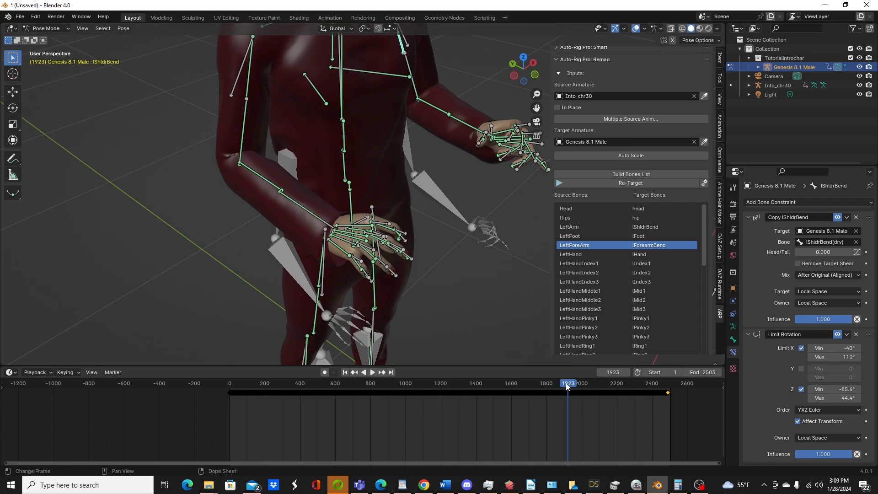
Scrub the animation to frame 2300 and select the rHand bone to inspect its Limit Rotation constraint.
left_click_drag(568, 386, 604, 389)
left_click_drag(614, 389, 635, 389)
middle_click_drag(516, 318, 570, 324)
scroll(470, 287, "up", 3)
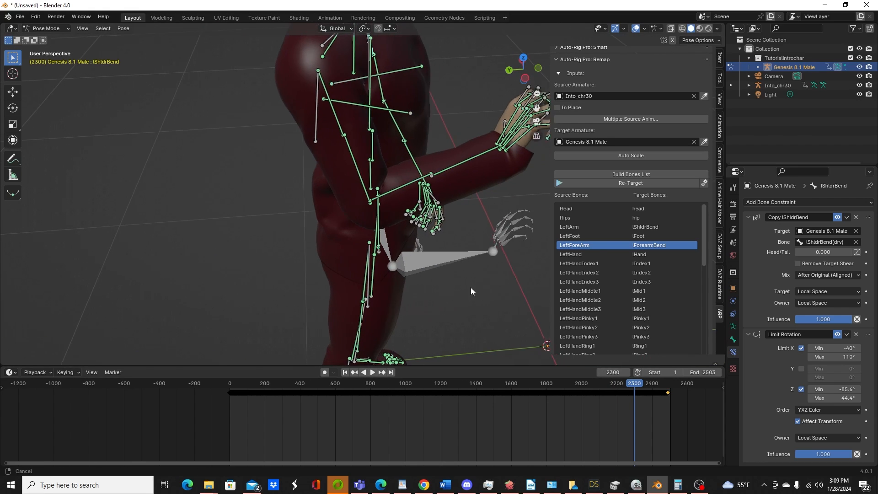
middle_click_drag(470, 287, 393, 314)
scroll(353, 320, "up", 2)
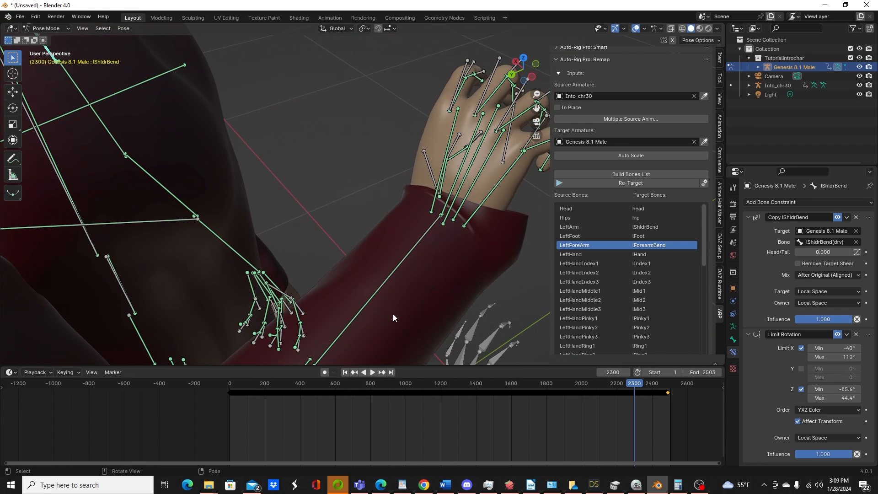
left_click(448, 221)
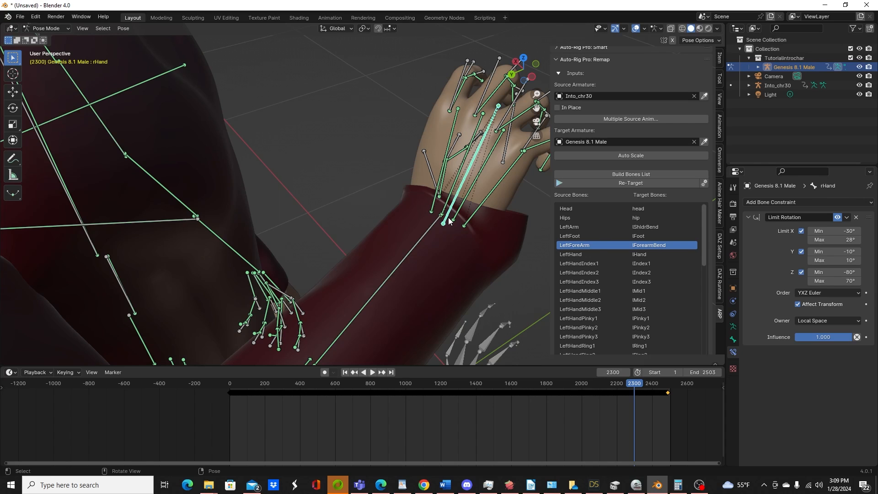
middle_click_drag(449, 221, 426, 220)
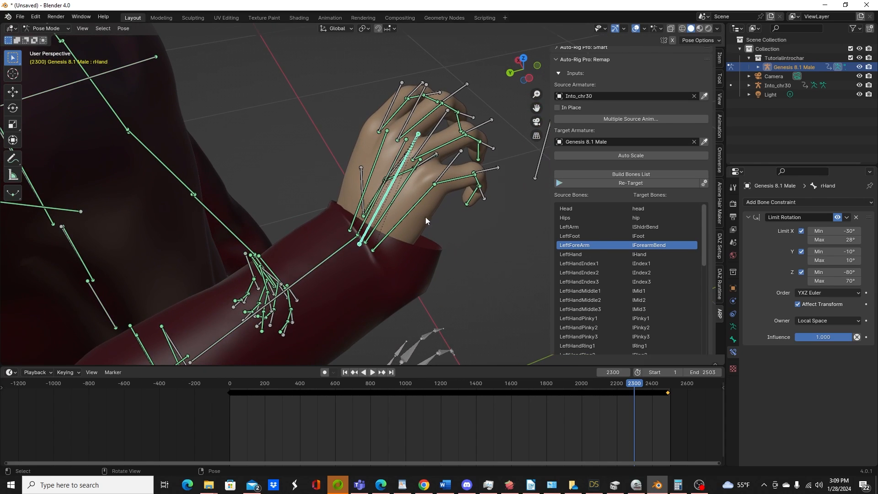
Toggle the rHand bone's Limit Rotation constraint off and on repeatedly to compare the wrist pose at frame 2300.
left_click(837, 217)
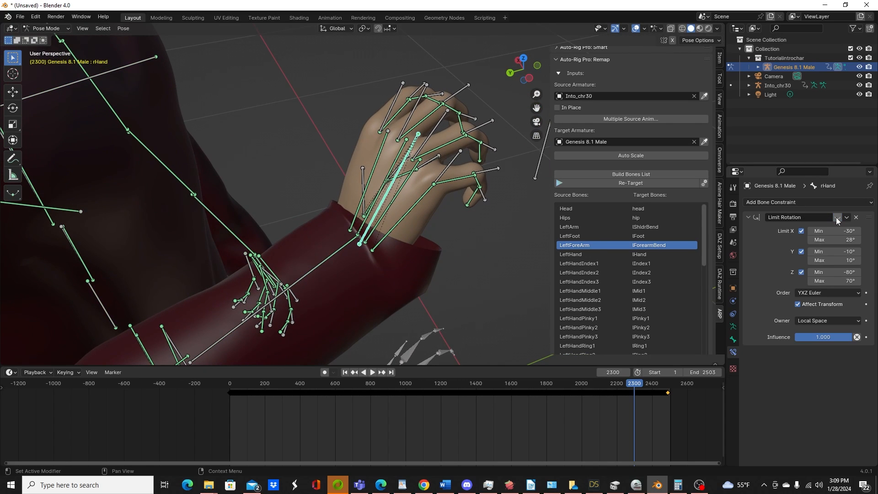
left_click(837, 219)
left_click(837, 218)
left_click(837, 218)
left_click(837, 218)
left_click(837, 218)
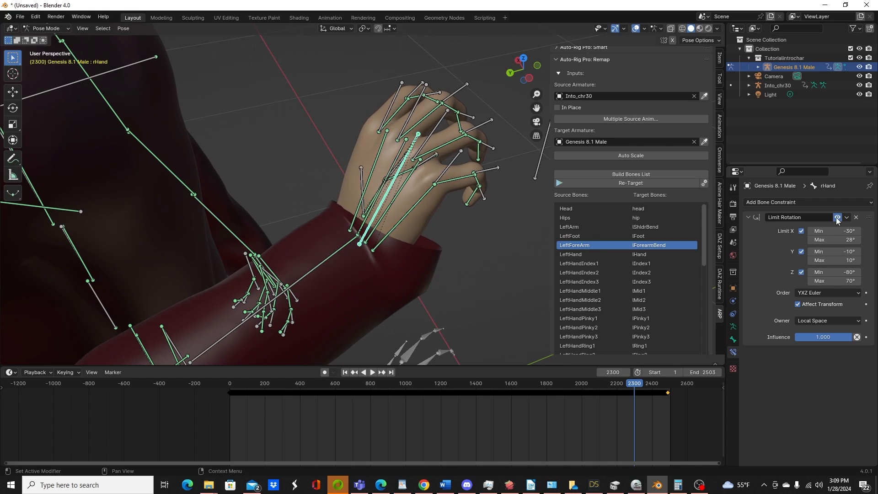
left_click(837, 219)
left_click(837, 219)
Play the animation forward, stop at frame 2331, and examine the right hand and wrist up close.
scroll(391, 276, "down", 3)
middle_click_drag(393, 279, 366, 197, "shift")
key("space")
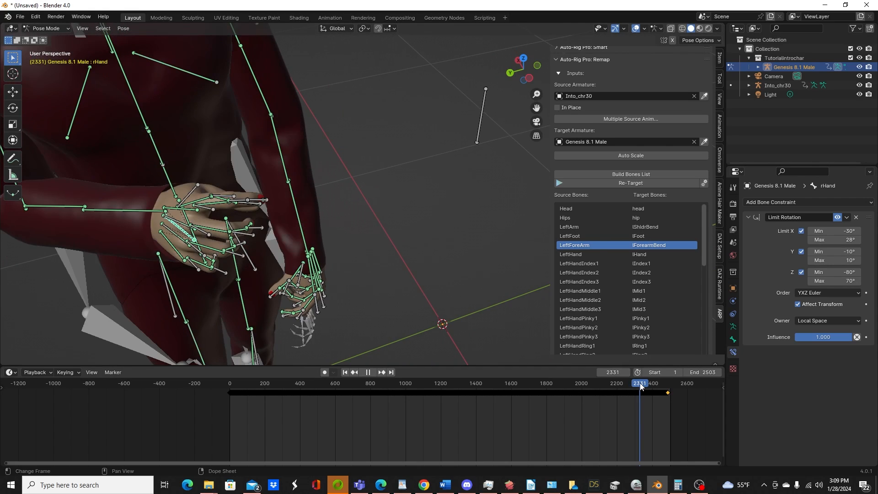
key("space")
scroll(421, 273, "up", 8)
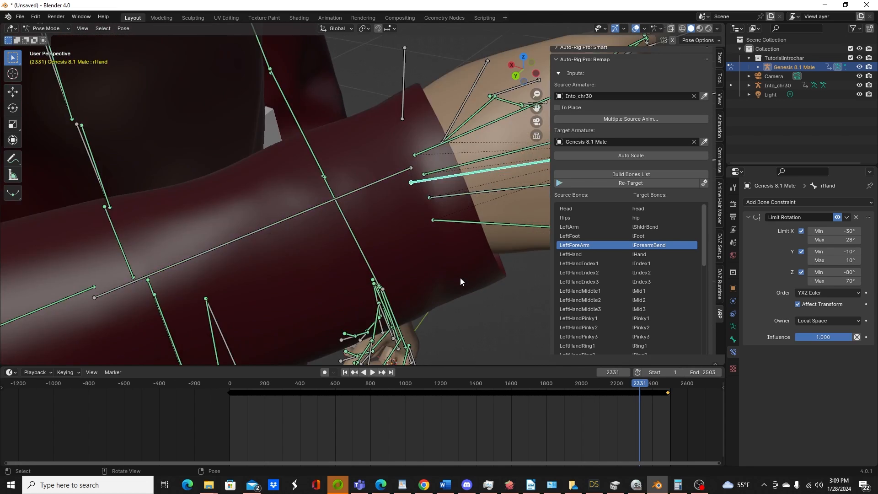
scroll(459, 278, "down", 1)
scroll(457, 279, "up", 1)
middle_click_drag(457, 278, 327, 287, "shift")
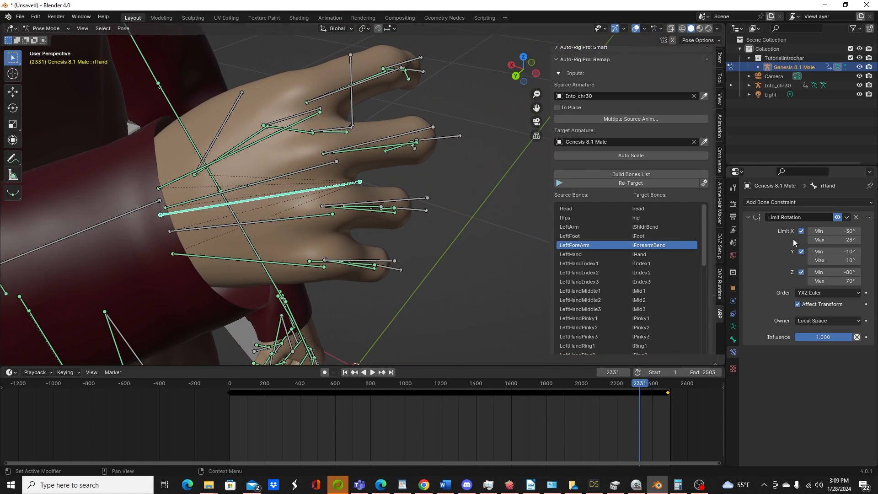
Compare the right hand at frame 2331 with Limit Rotation off and on, leave the constraint enabled, and return to Object Mode.
left_click(839, 219)
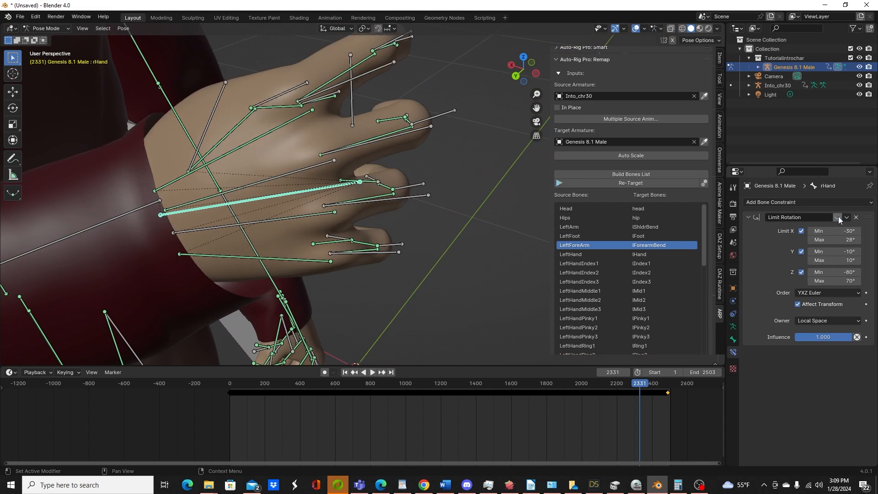
left_click(839, 219)
left_click(839, 219)
scroll(339, 251, "down", 8)
middle_click_drag(338, 252, 315, 231)
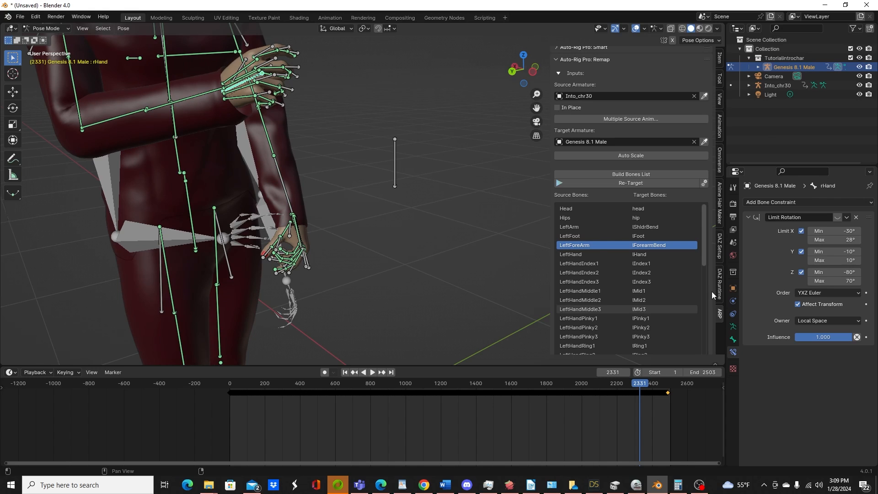
middle_click_drag(451, 256, 490, 38)
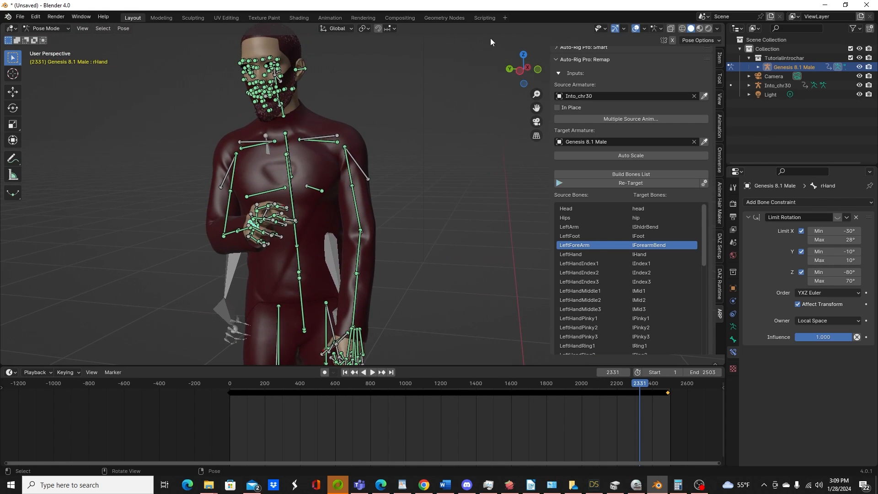
left_click(837, 217)
mouse_move(400, 129)
middle_mouse_down()
mouse_move(384, 143)
mouse_move(388, 156)
mouse_move(389, 147)
middle_mouse_up()
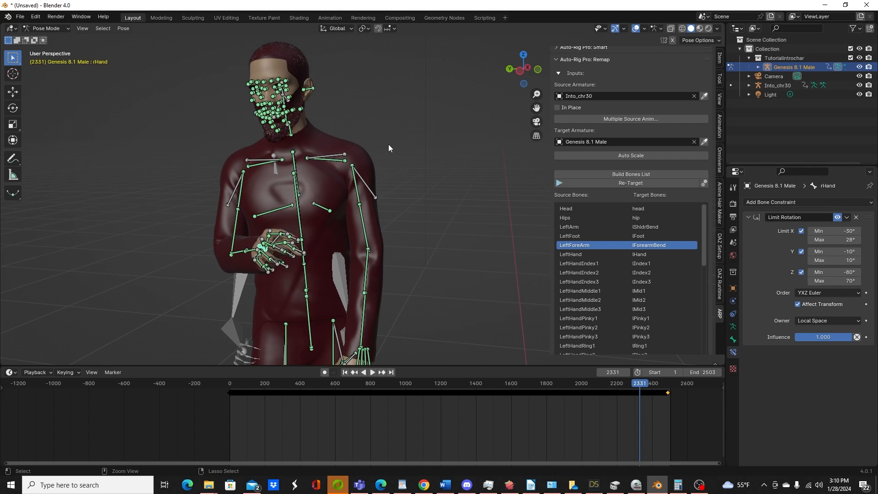
key("ctrl+Tab")
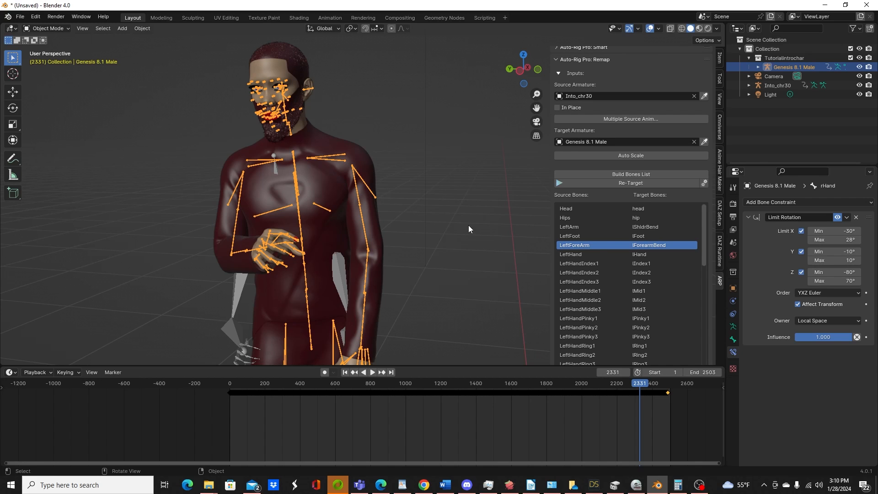
Return the animation to frame 0 and examine the character's starting pose from the front.
middle_click_drag(469, 226, 463, 282)
scroll(463, 282, "up", 6)
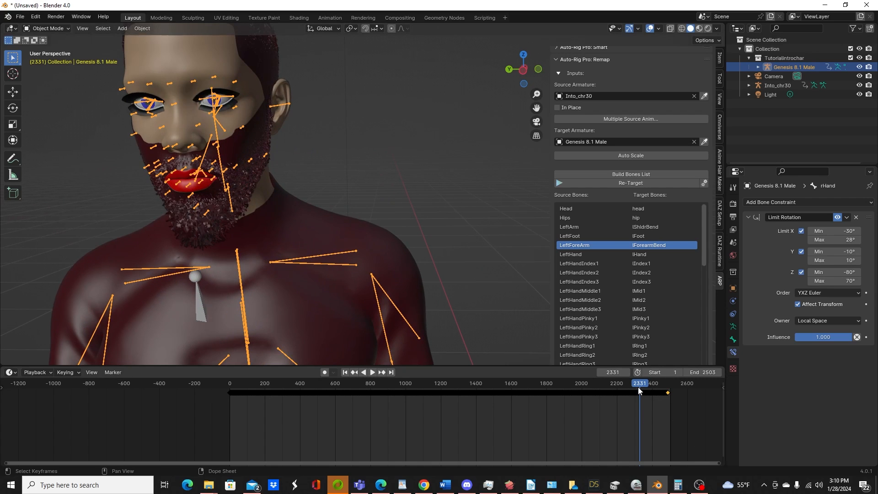
left_click_drag(639, 388, 219, 380)
key("space")
scroll(370, 274, "down", 5)
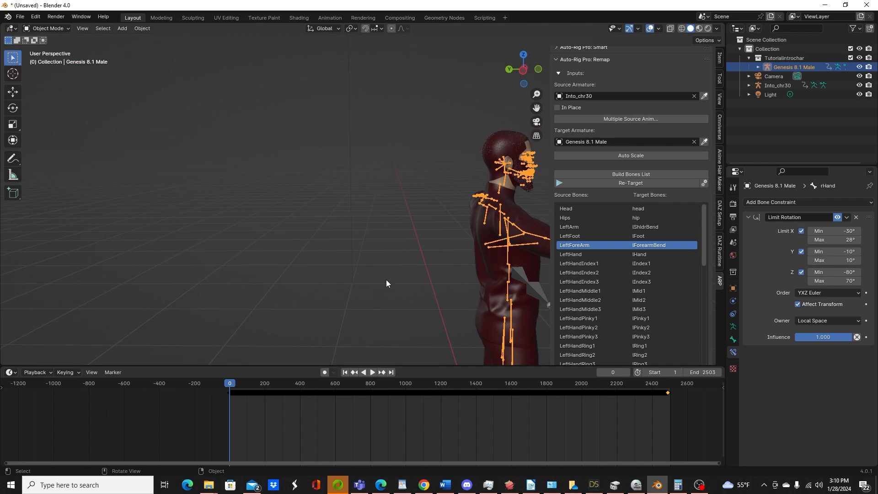
middle_click_drag(441, 279, 345, 273)
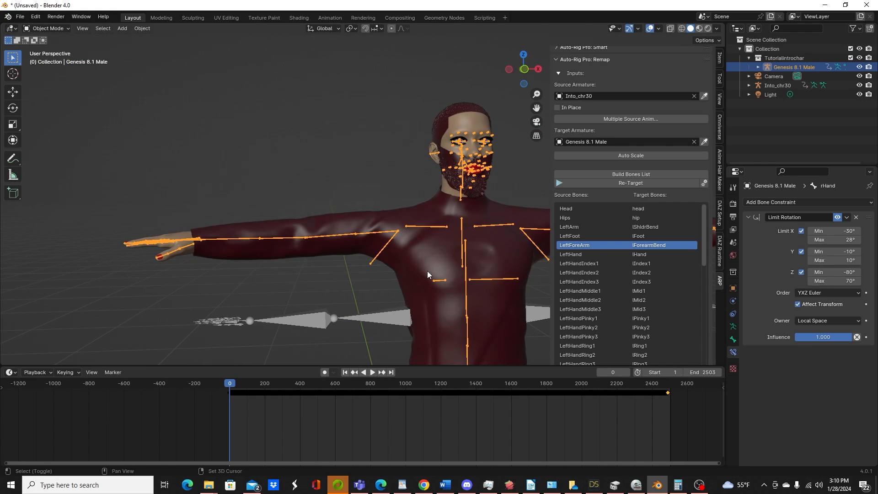
middle_click_drag(427, 271, 297, 263)
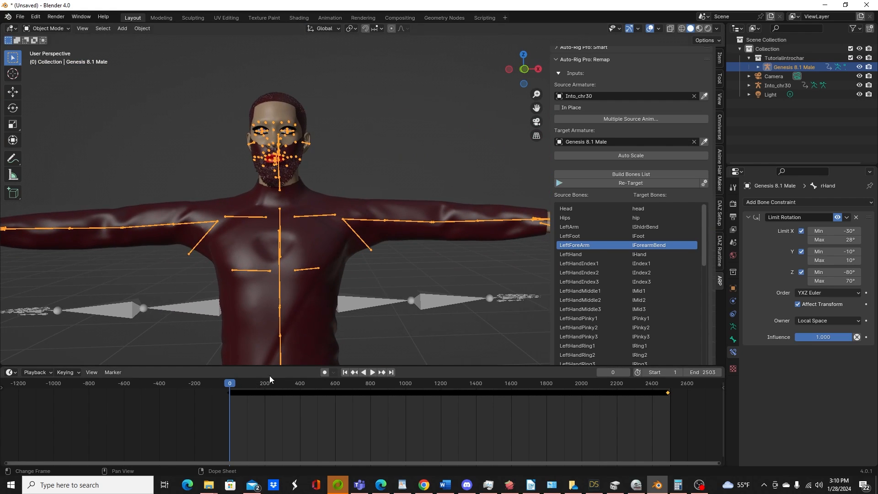
mouse_move(430, 219)
middle_mouse_down()
mouse_move(413, 234)
mouse_move(429, 232)
middle_mouse_up()
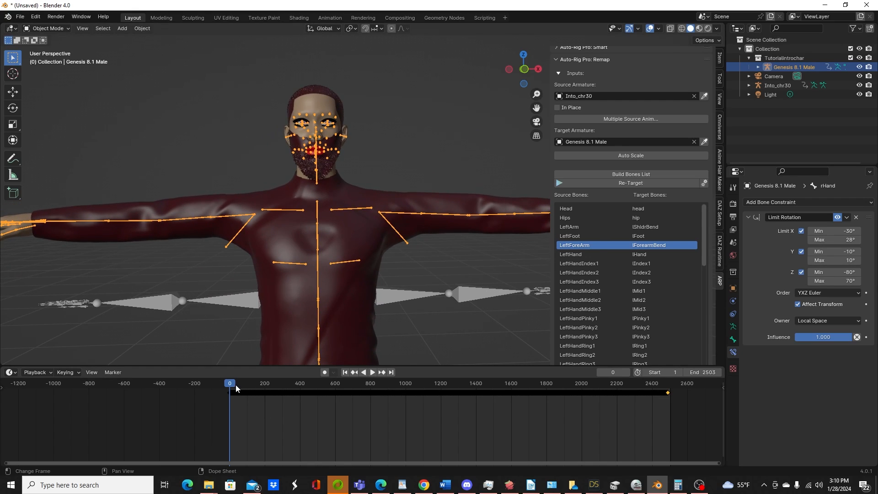
Move the animation to frame 18 and examine the character's arms and hands from several angles.
mouse_move(239, 384)
left_mouse_down()
mouse_move(264, 384)
mouse_move(240, 384)
left_mouse_up()
middle_click_drag(255, 267, 247, 347)
left_click_drag(236, 383, 217, 380)
key("space")
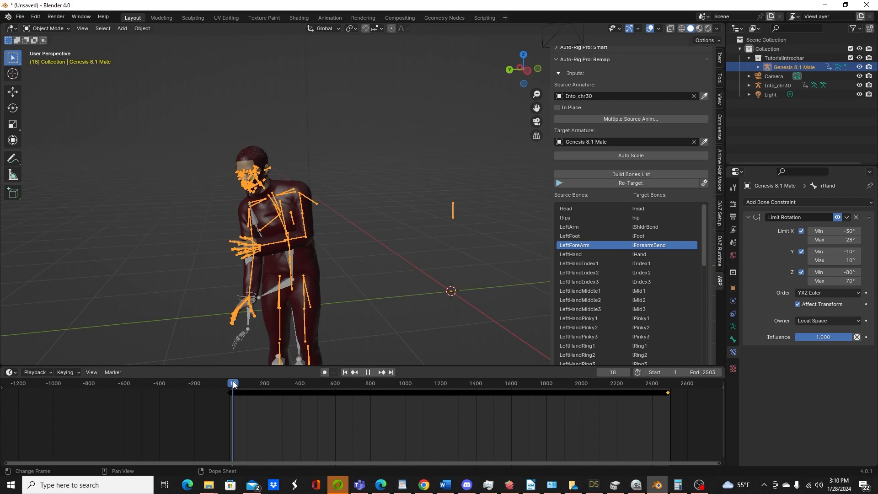
key("space")
middle_click_drag(271, 317, 295, 285, "shift")
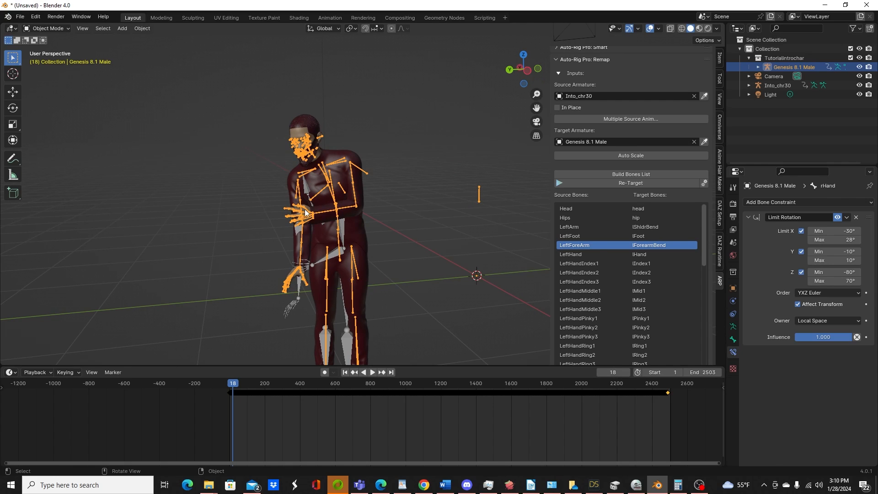
middle_click_drag(302, 216, 269, 245)
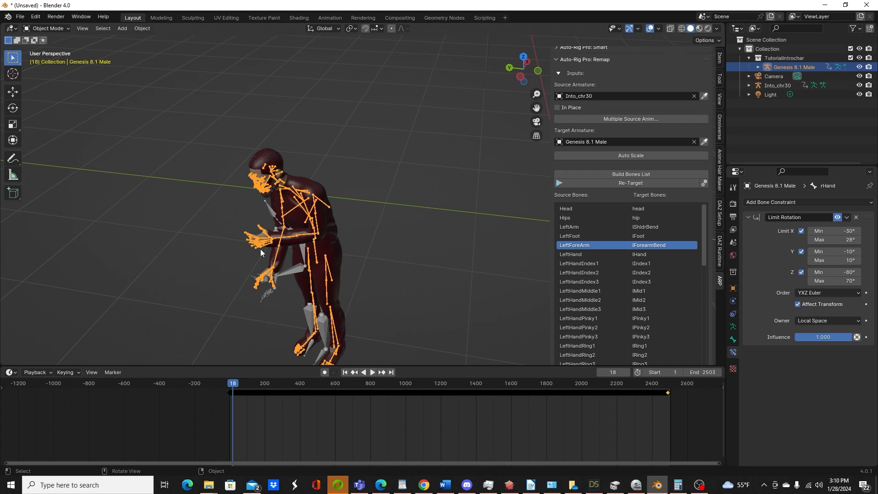
middle_click_drag(267, 286, 249, 349)
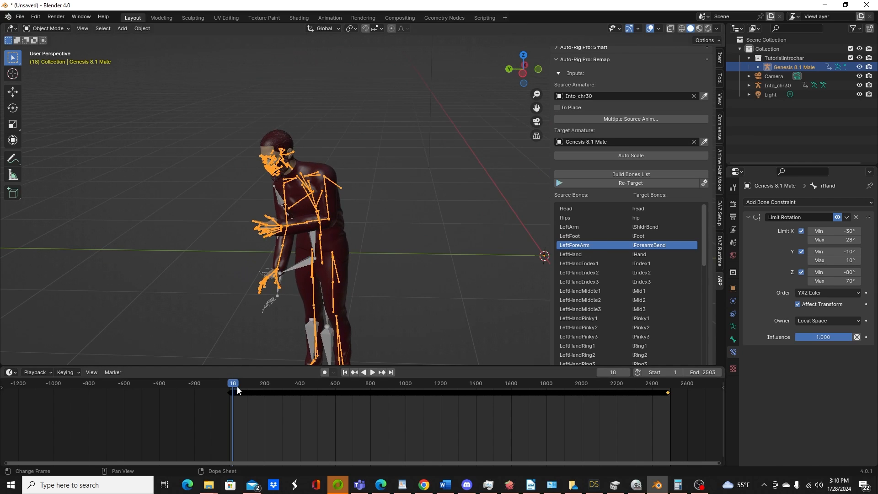
Scrub to frame 2310 to inspect the body pose from the side, and continue on to frame 2463.
left_click_drag(237, 386, 636, 394)
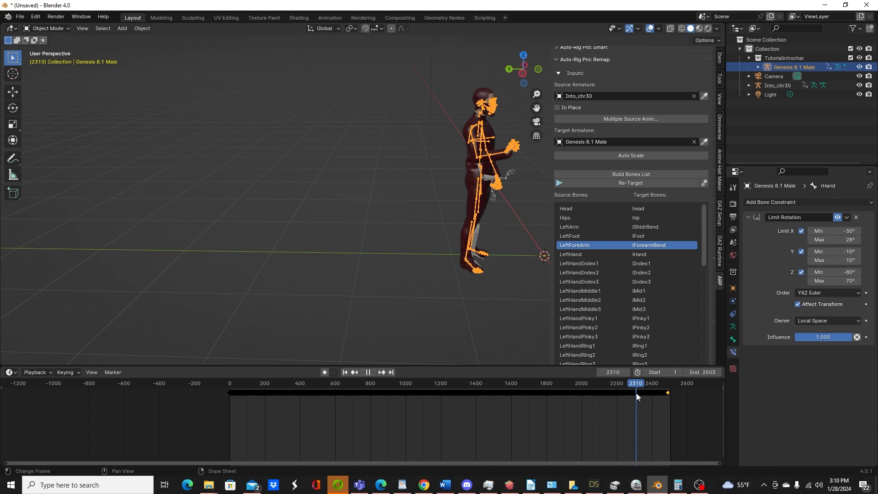
middle_click_drag(457, 271, 384, 297, "shift")
scroll(384, 297, "up", 3)
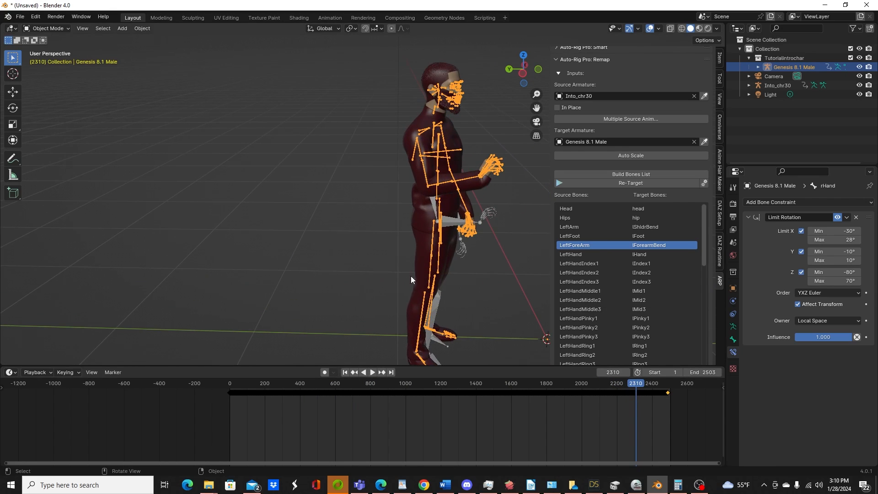
key("space")
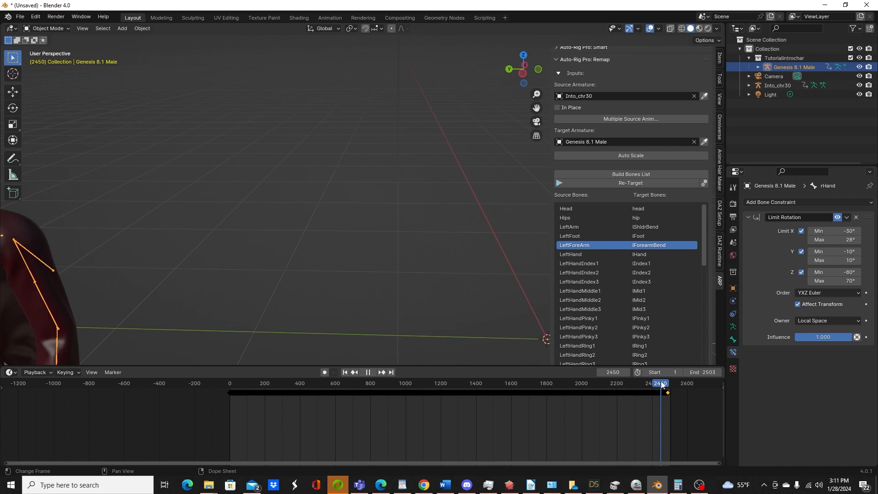
key("space")
key("KP_Decimal")
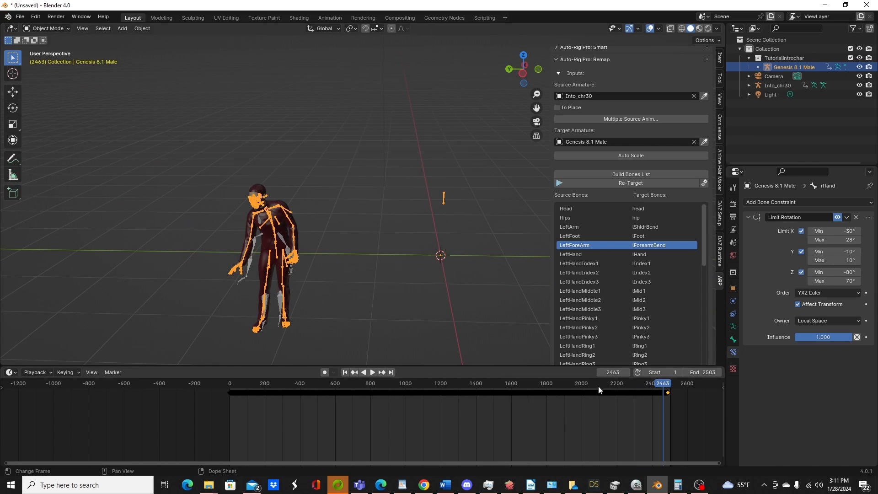
Rewind the animation from the end to frame 0 and bring the character's head and upper body into view.
left_click_drag(662, 389, 221, 387)
key("space")
key("space")
middle_click_drag(400, 253, 267, 306)
scroll(267, 305, "up", 6)
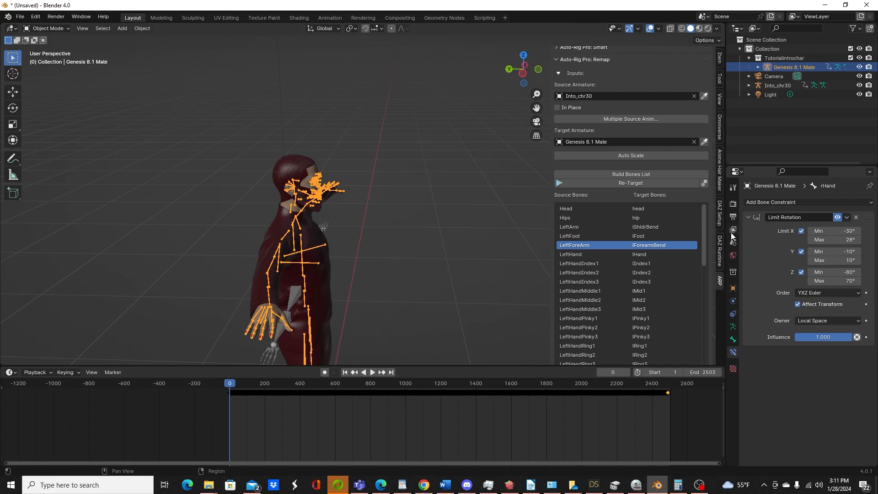
mouse_move(403, 220)
middle_mouse_down()
mouse_move(354, 207)
mouse_move(241, 116)
mouse_move(183, 95)
middle_mouse_up()
middle_click_drag(366, 201, 301, 175, "shift")
Start a Live Link import for the FACS morphs in DAZ Runtime and choose the tutorialintro_1 CSV file from the FaceCap folder.
left_click(721, 247)
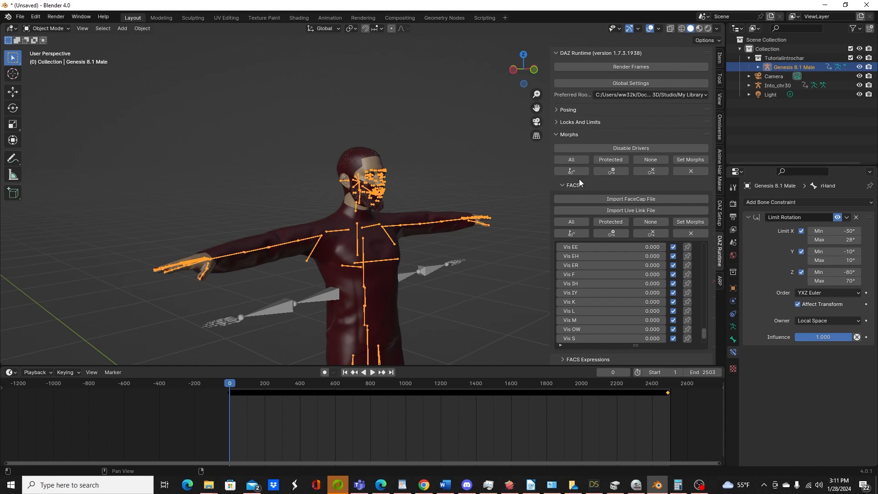
scroll(589, 191, "down", 2)
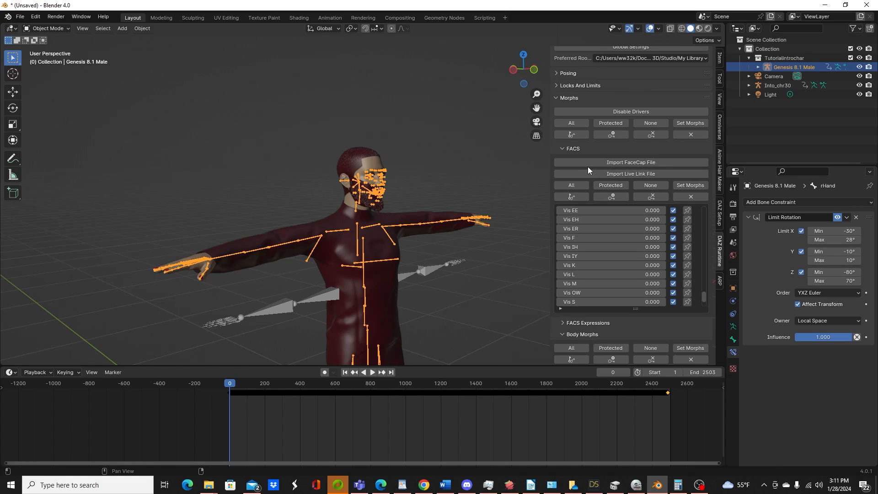
left_click(613, 174)
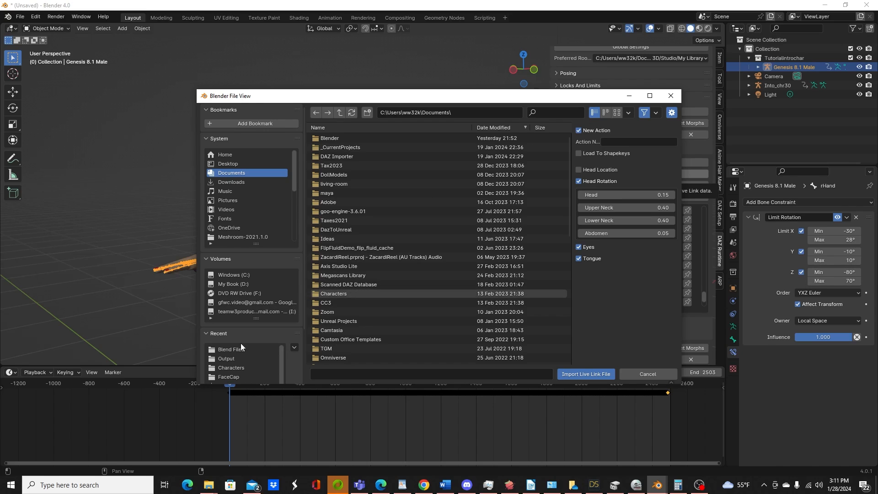
left_click(230, 358)
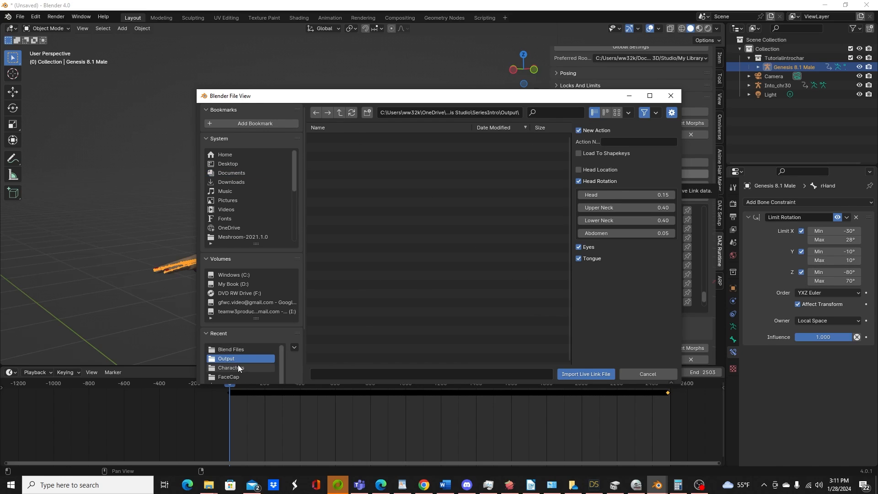
left_click(233, 376)
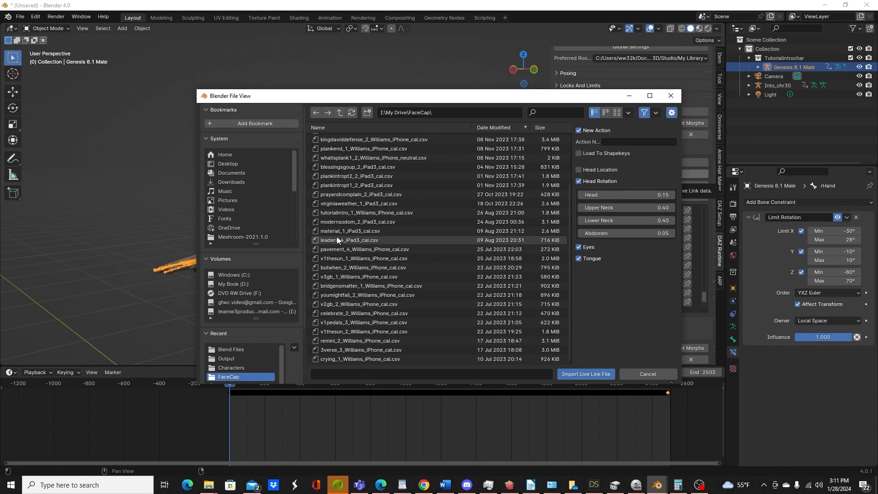
scroll(366, 215, "down", 4)
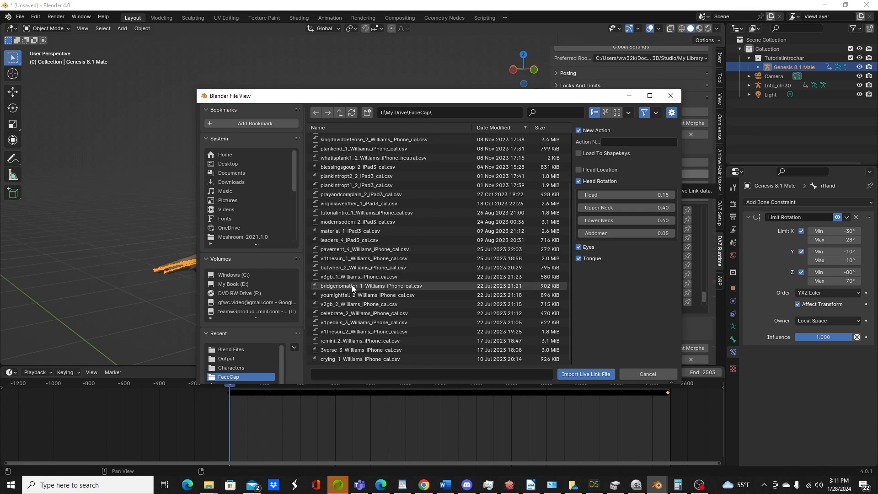
scroll(352, 284, "up", 1)
left_click(352, 231)
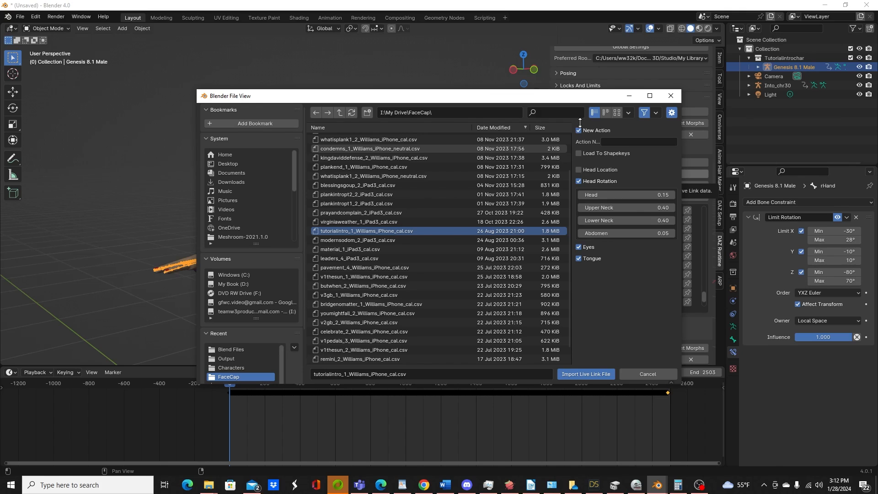
Turn off New Action for the Live Link import, keeping the character in sight behind the file dialog.
left_click_drag(532, 99, 505, 236)
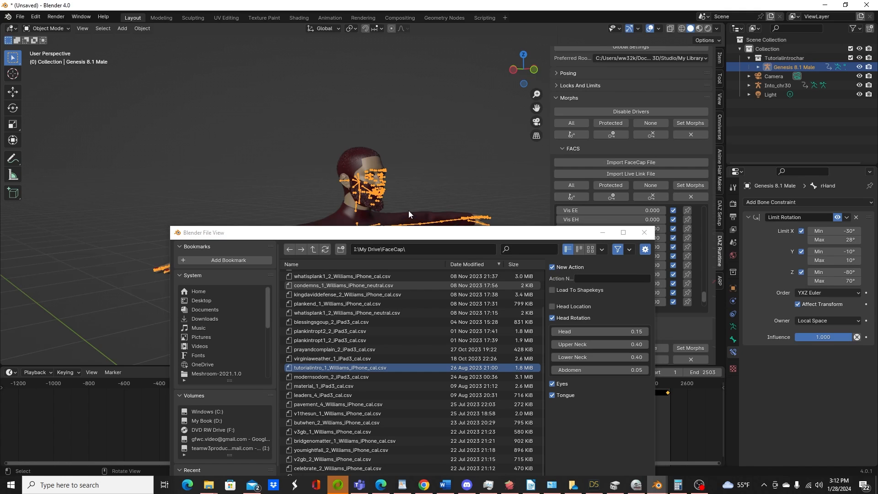
left_click_drag(379, 237, 444, 199)
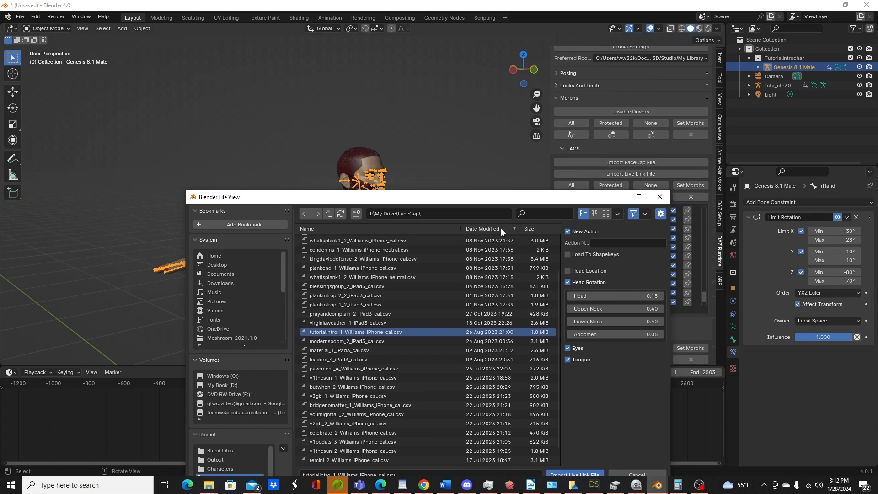
left_click(568, 231)
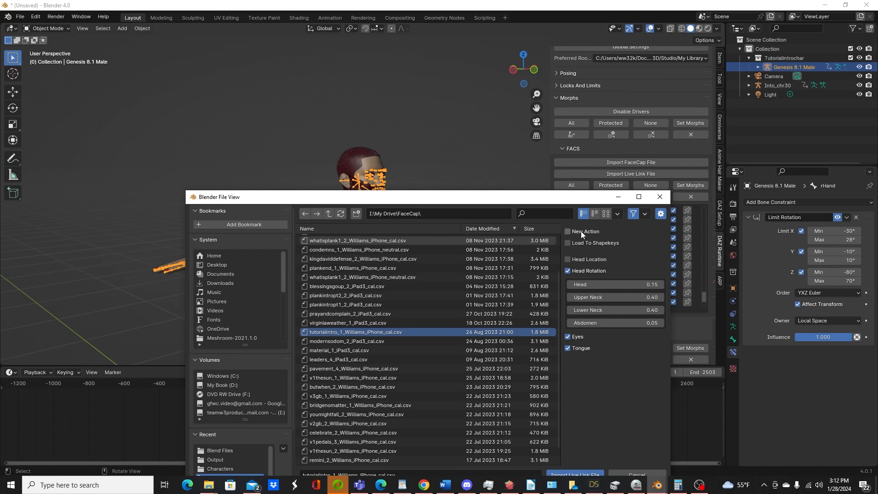
left_click_drag(532, 201, 469, 257)
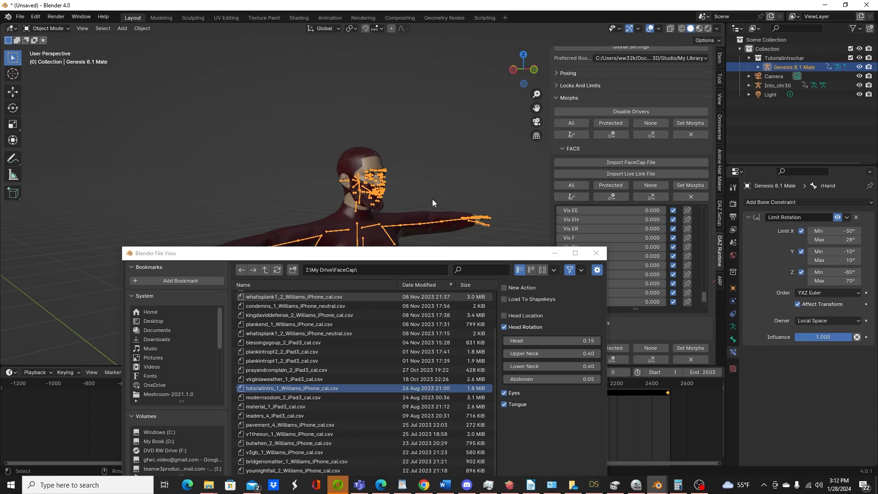
left_click_drag(391, 257, 669, 171)
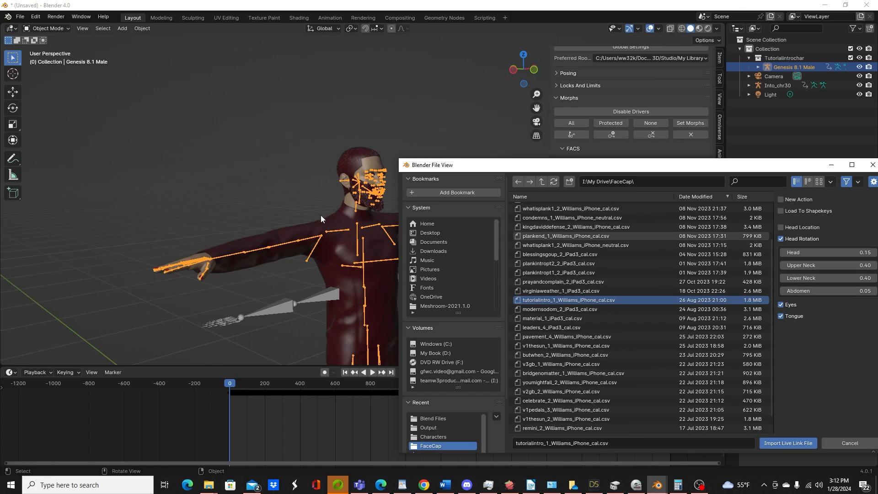
left_click(366, 231)
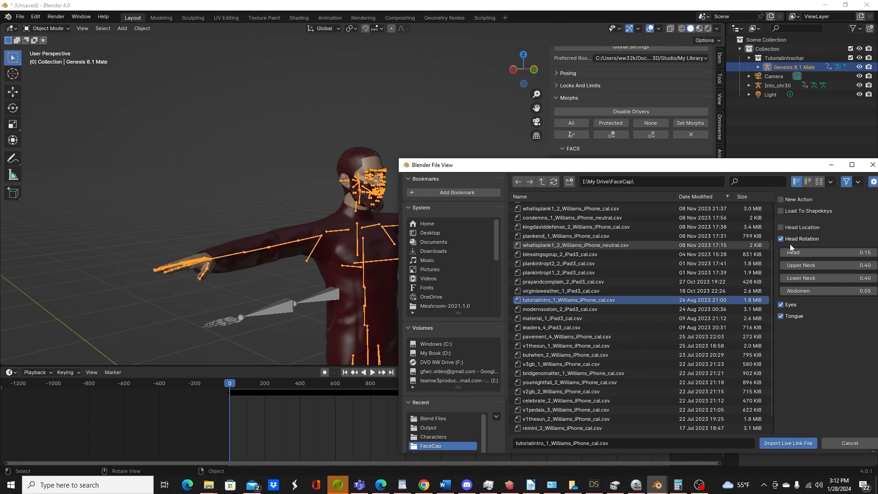
Turn off Head Rotation, leave Eyes and Tongue enabled, and import the selected Live Link file.
left_click_drag(693, 171, 526, 206)
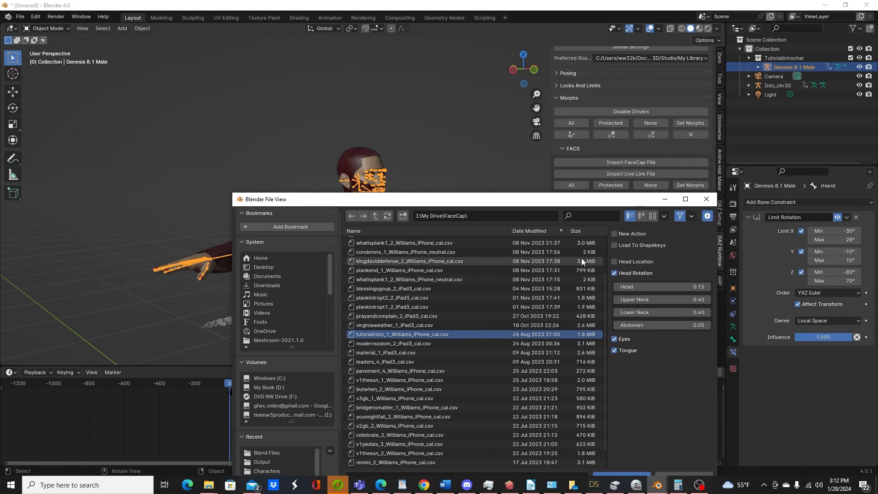
left_click(616, 273)
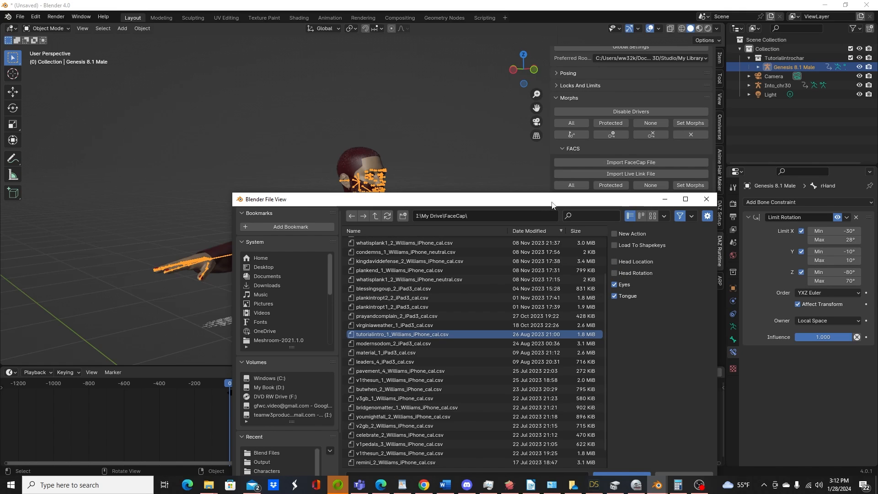
left_click_drag(531, 204, 492, 94)
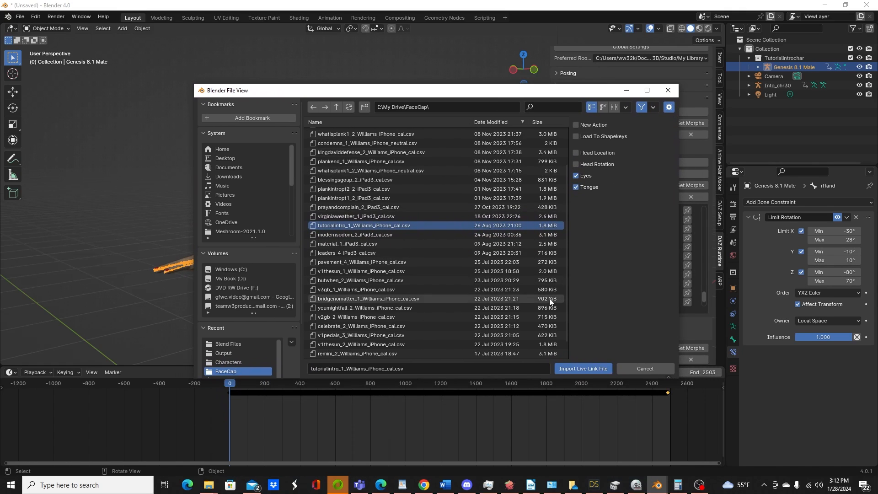
left_click(573, 367)
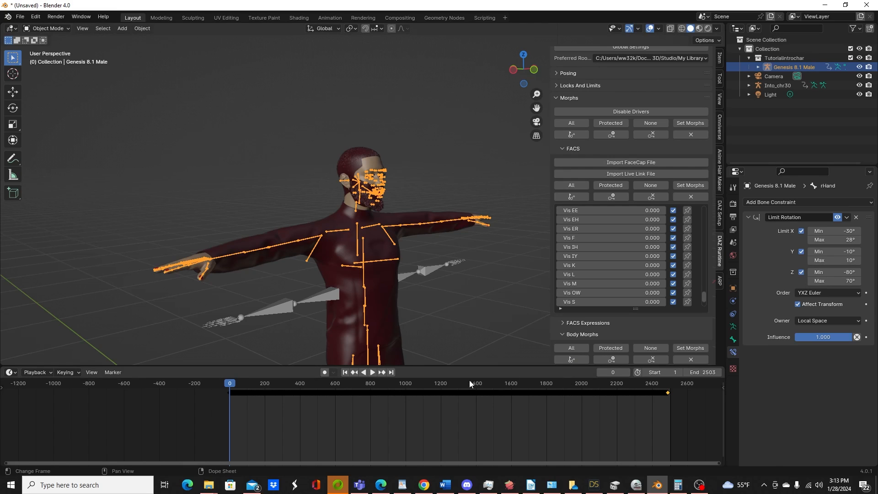
Frame the character's face up close and scrub from frame 0 to frame 746 to check the imported facial animation.
middle_click_drag(361, 324, 387, 201)
scroll(307, 357, "up", 6)
scroll(348, 341, "up", 1)
scroll(349, 228, "up", 4)
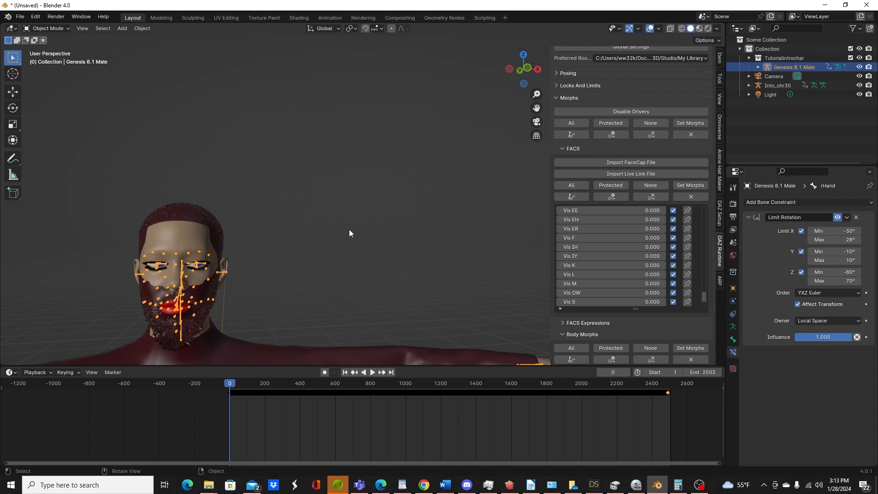
middle_click_drag(349, 230, 395, 204, "shift")
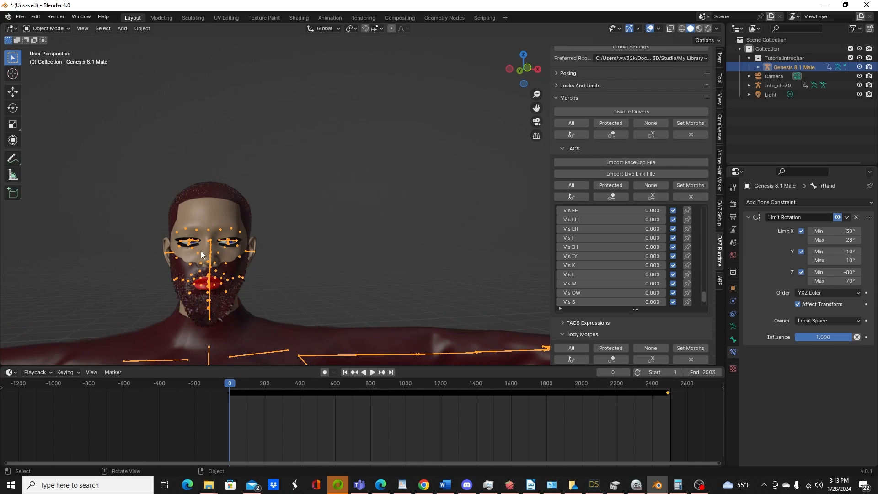
middle_click_drag(243, 285, 380, 247, "shift")
scroll(374, 257, "up", 2)
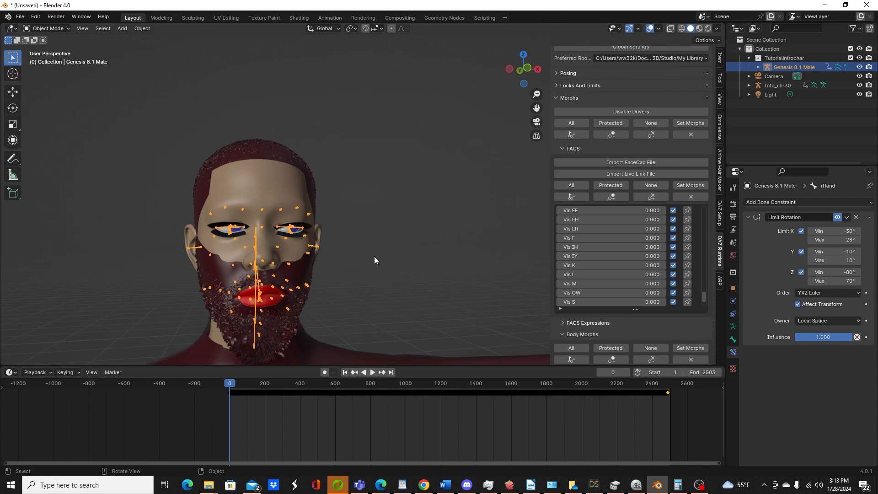
left_click_drag(251, 386, 361, 389)
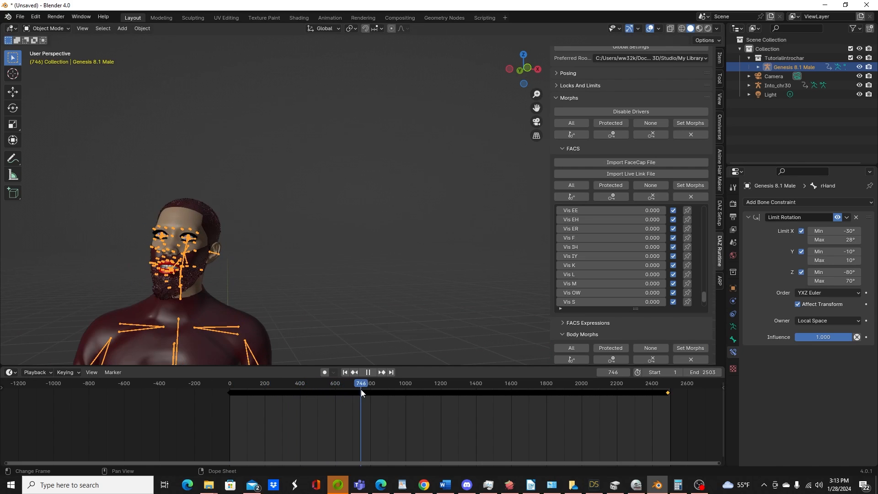
Hide the Genesis 8.1 Male armature and scrub back to frame 512, then forward to frame 1029, to check the facial animation.
left_click(860, 67)
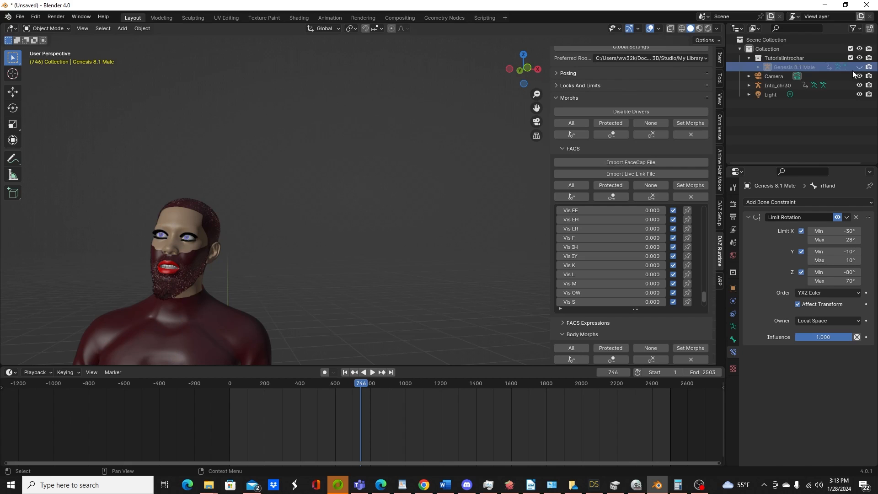
left_click_drag(366, 383, 320, 386)
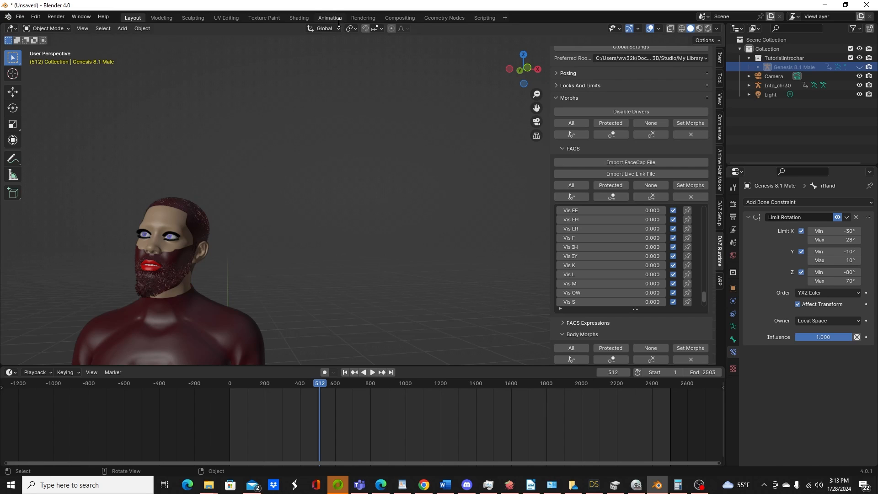
left_click_drag(320, 384, 411, 391)
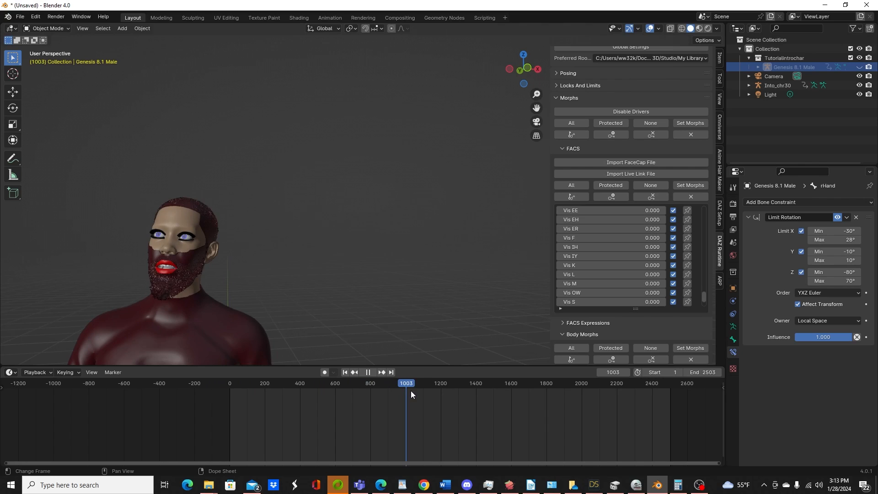
Switch to the Animation workspace and unhide the Genesis 8.1 Male armature so its bones show on the character.
left_click(330, 17)
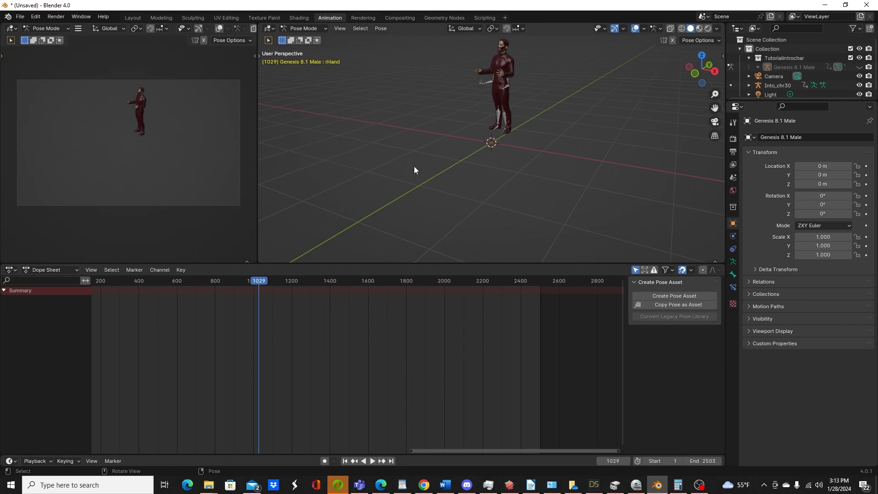
middle_click_drag(435, 166, 432, 214)
scroll(433, 214, "up", 5)
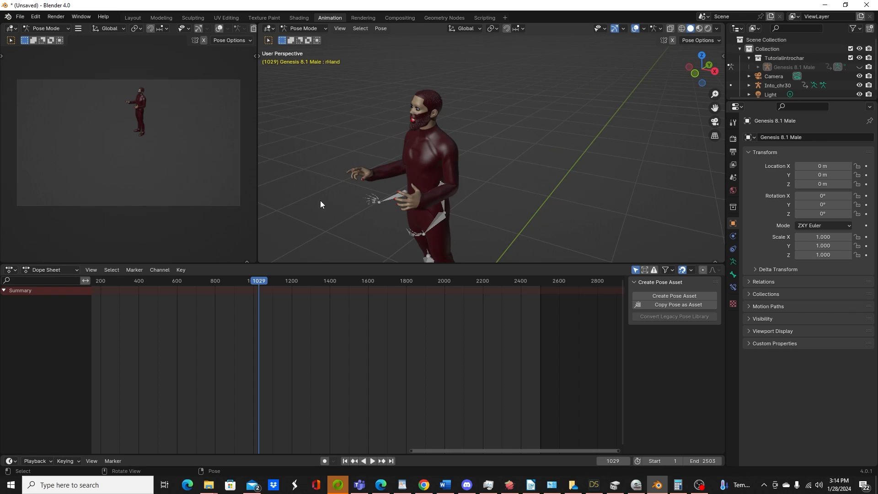
middle_click_drag(385, 161, 403, 158)
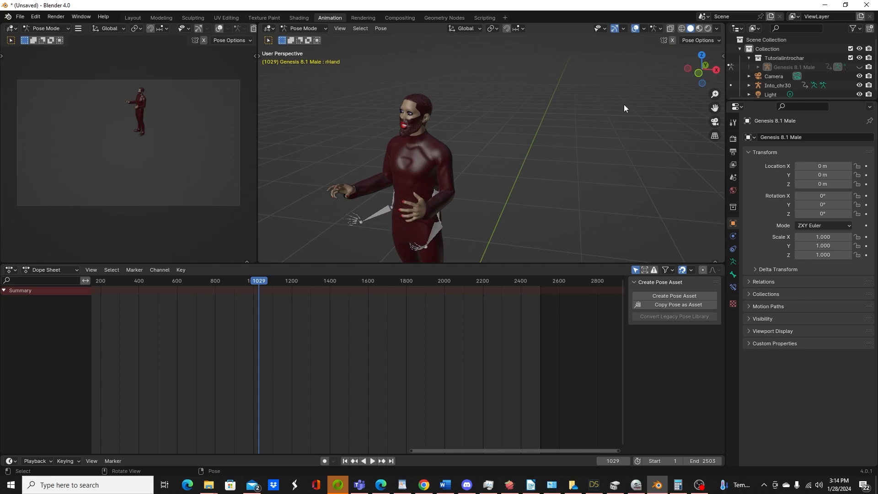
left_click(860, 67)
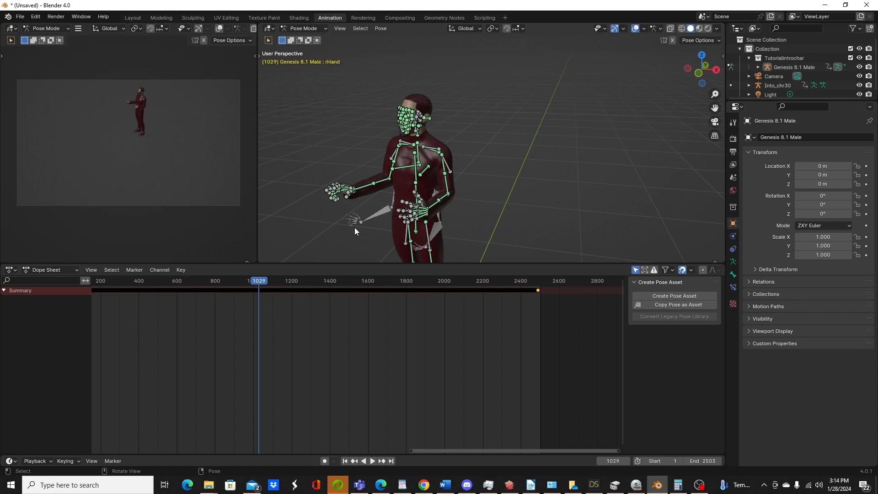
middle_click_drag(341, 208, 444, 237)
scroll(435, 193, "up", 6)
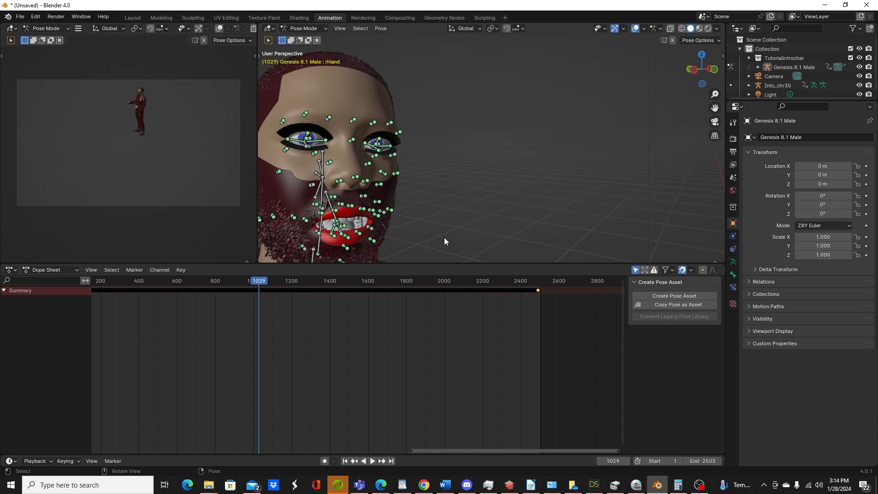
Consult the 24 ÷ 30 calculation in Calculator, and return the Blender timeline to frame 0 with the character's face in view.
left_click(678, 485)
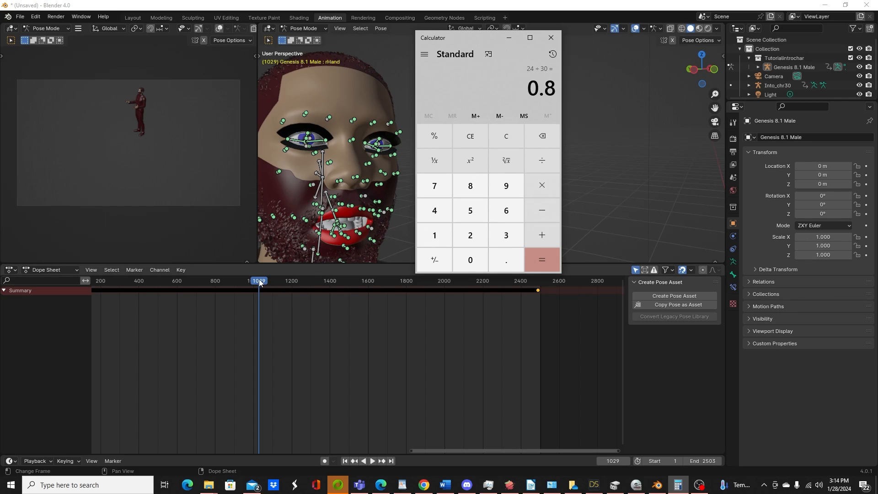
left_click_drag(258, 279, 87, 278)
left_click_drag(610, 278, 523, 289)
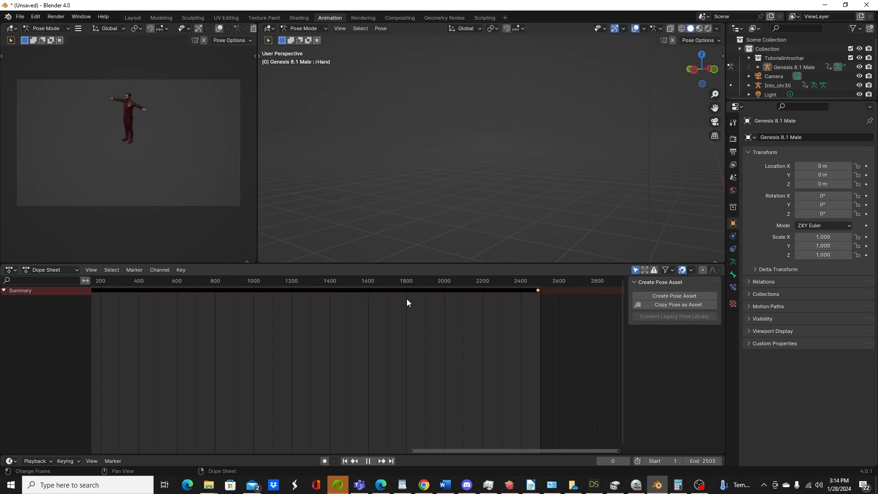
left_click_drag(407, 298, 406, 298)
scroll(598, 186, "down", 5)
middle_click_drag(594, 193, 514, 149)
scroll(527, 191, "up", 5)
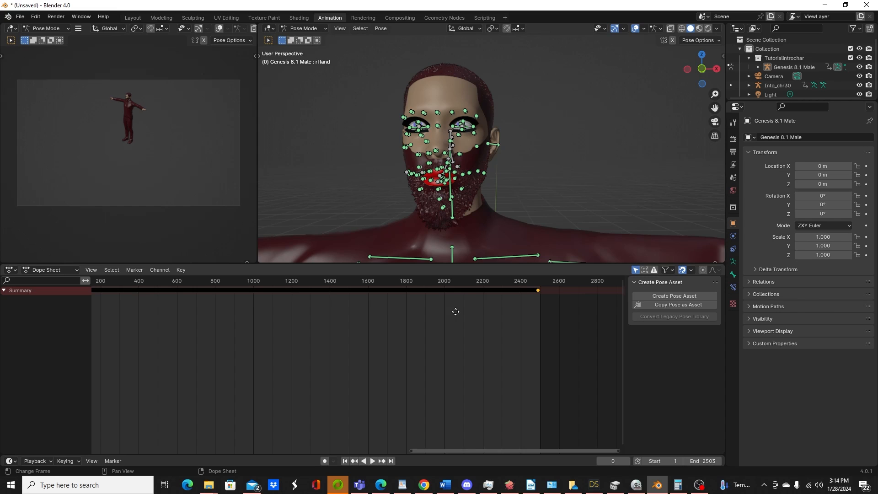
middle_click_drag(456, 311, 451, 339)
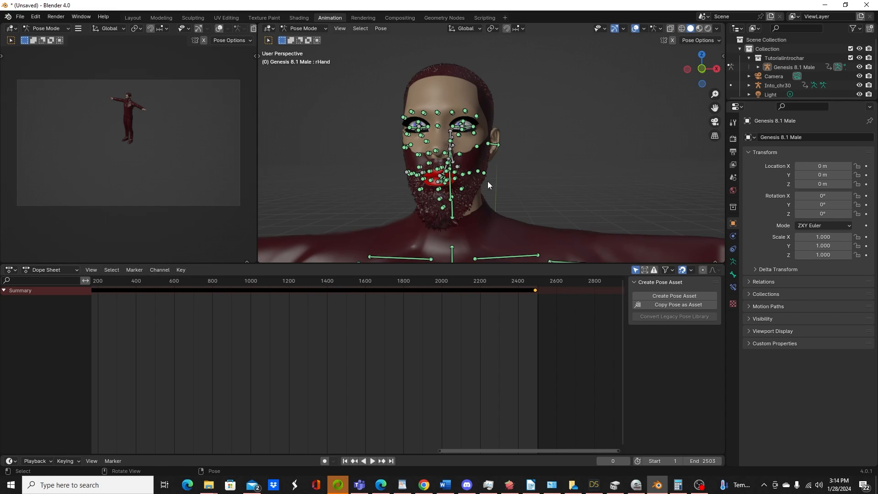
Select the left and right eye (drv) bones and examine the FACS channels of Into_chr30_remap in the Dope Sheet.
scroll(462, 133, "up", 6)
scroll(462, 135, "down", 2)
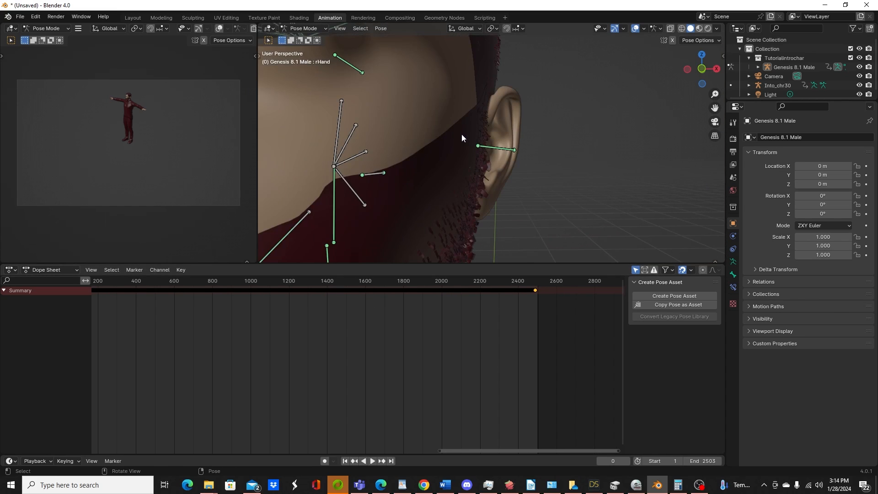
scroll(462, 133, "up", 2)
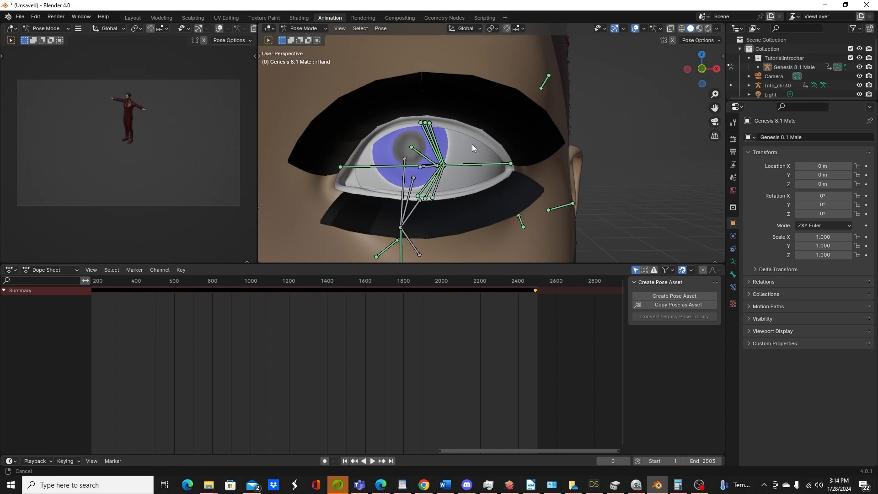
left_click(421, 167)
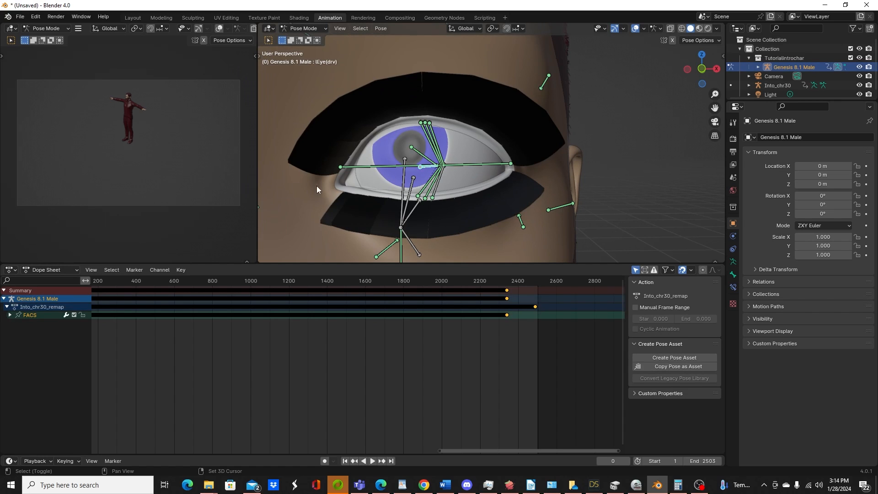
mouse_move(316, 186)
middle_mouse_down("shift")
mouse_move(377, 180)
mouse_move(334, 185)
middle_mouse_up("shift")
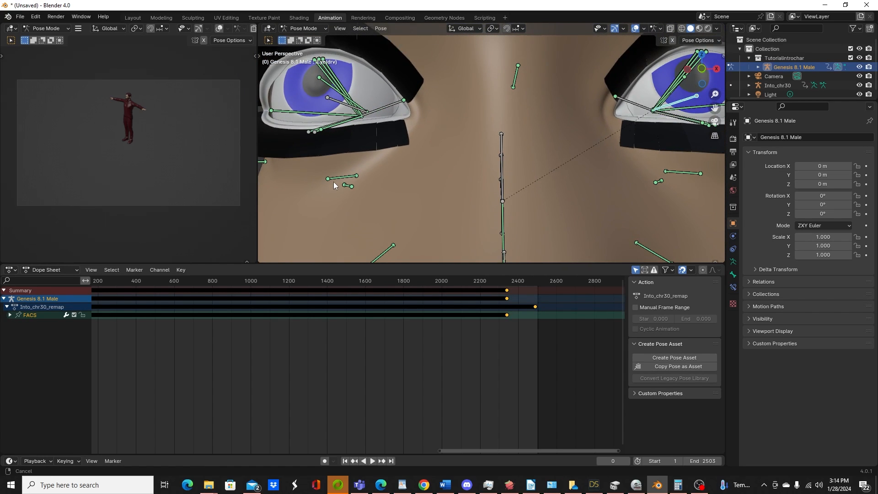
left_click(332, 101, "shift")
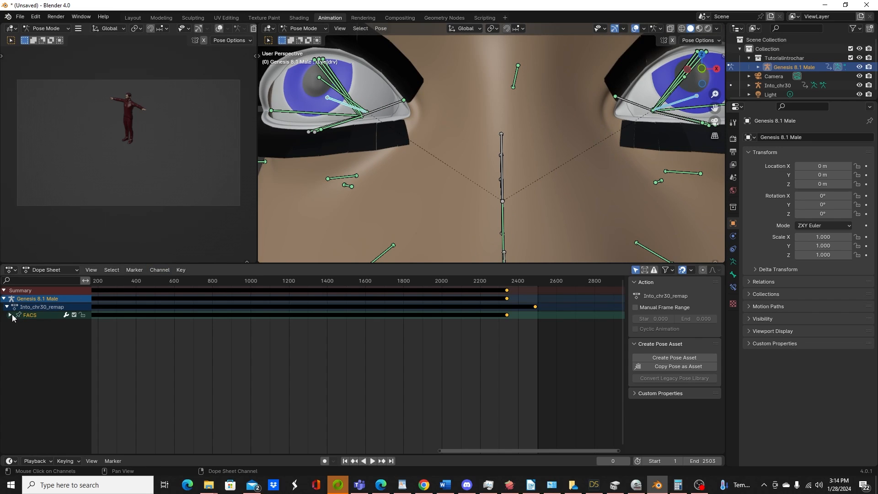
left_click(10, 315)
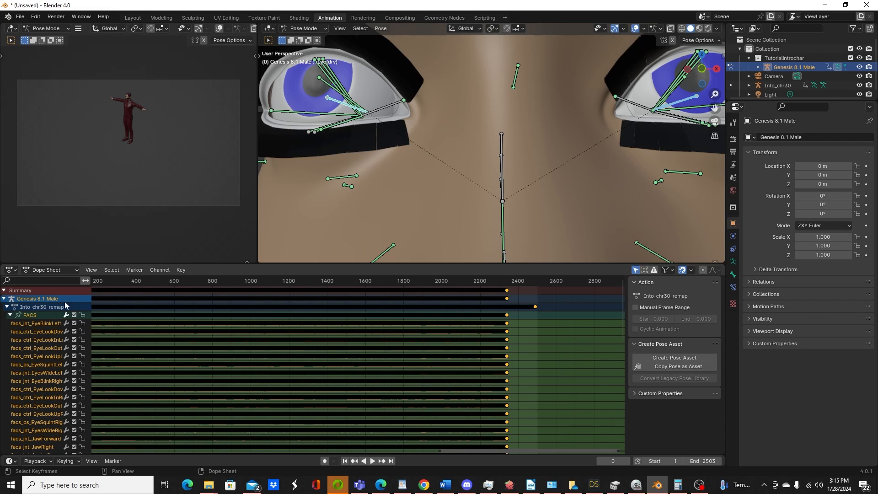
left_click(10, 315)
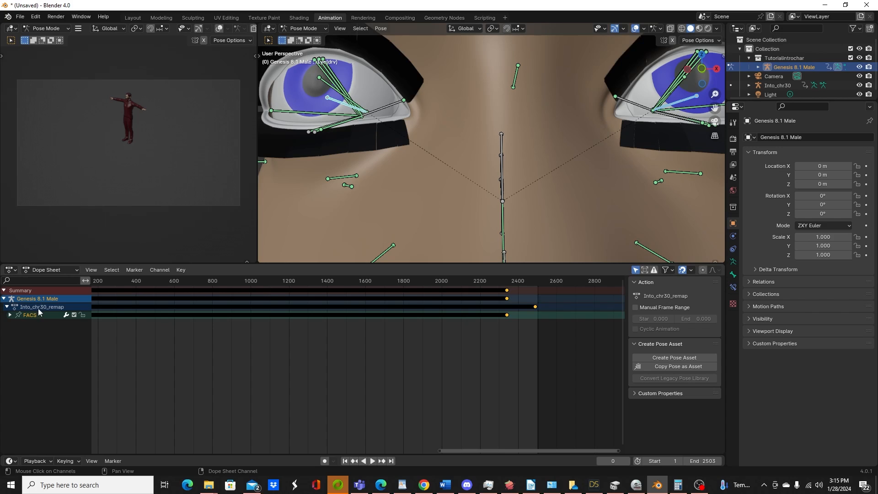
Select all keyframes of the FACS channel group, try scaling them in time by 0.8 from frame 0, and cancel the scaling.
left_click(515, 331)
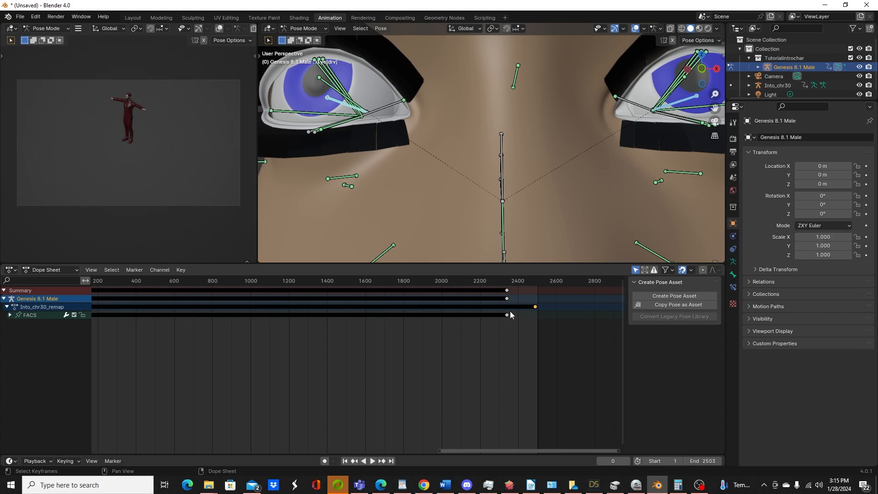
key("b")
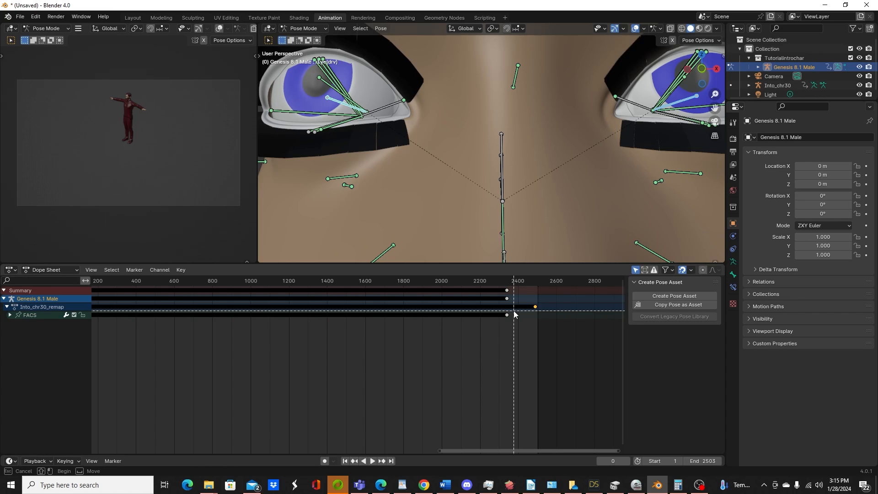
left_click_drag(514, 311, 12, 342)
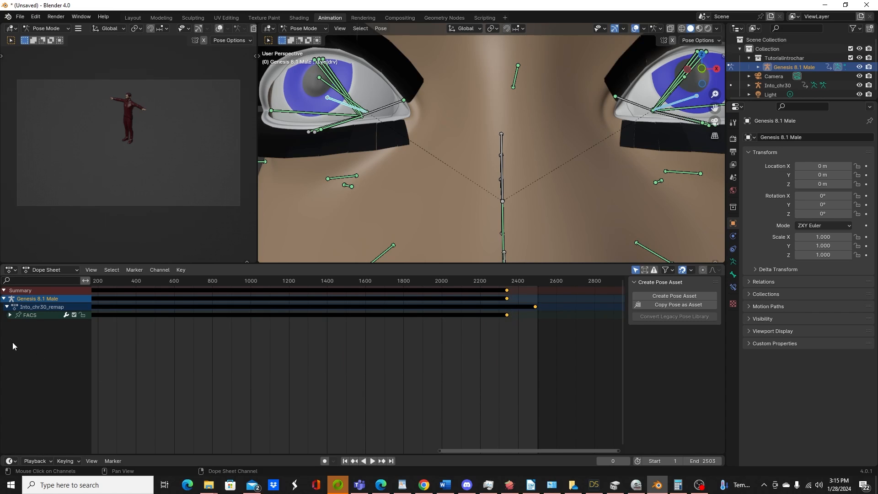
left_click(10, 315)
scroll(502, 333, "down", 2)
left_click(479, 331)
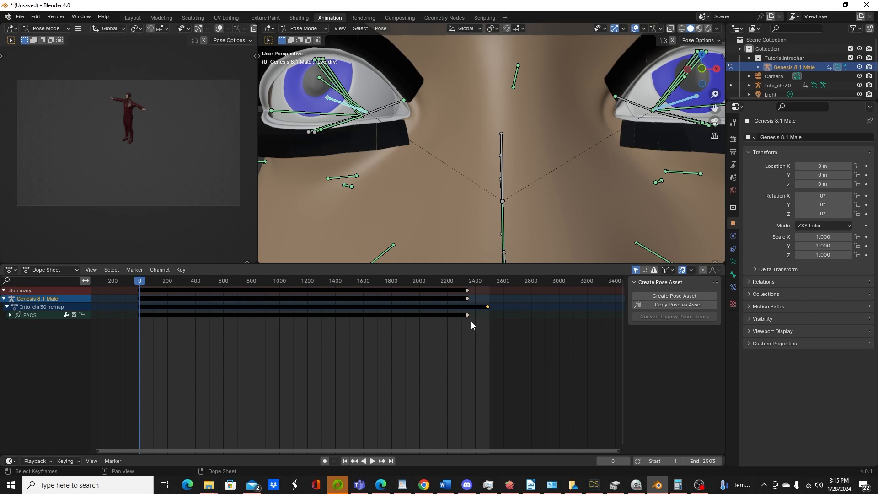
key("b")
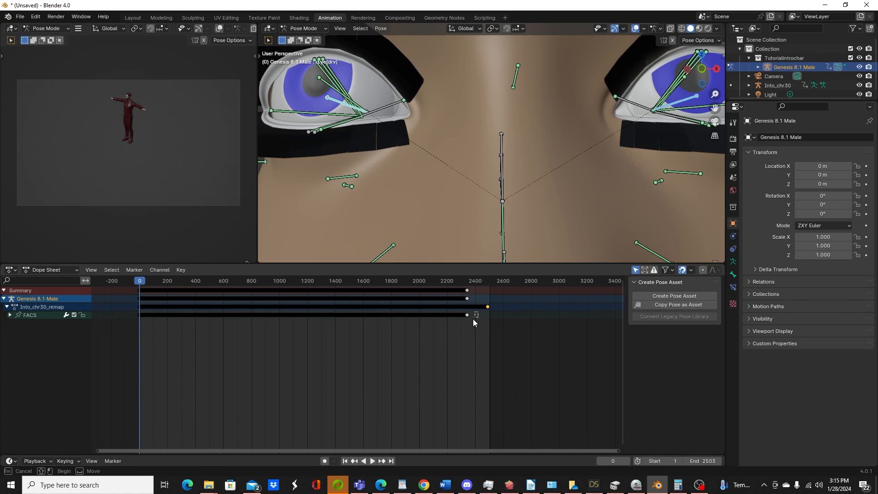
left_click_drag(479, 313, 148, 340)
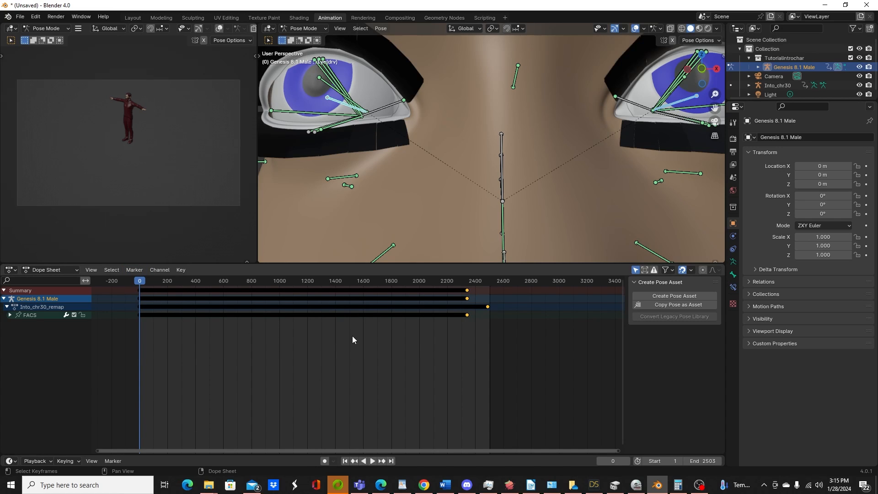
type("s.8")
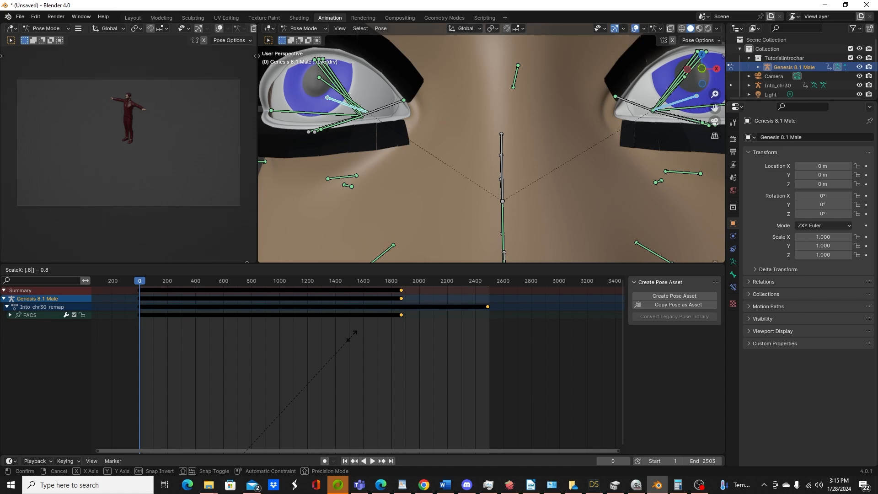
key("Escape")
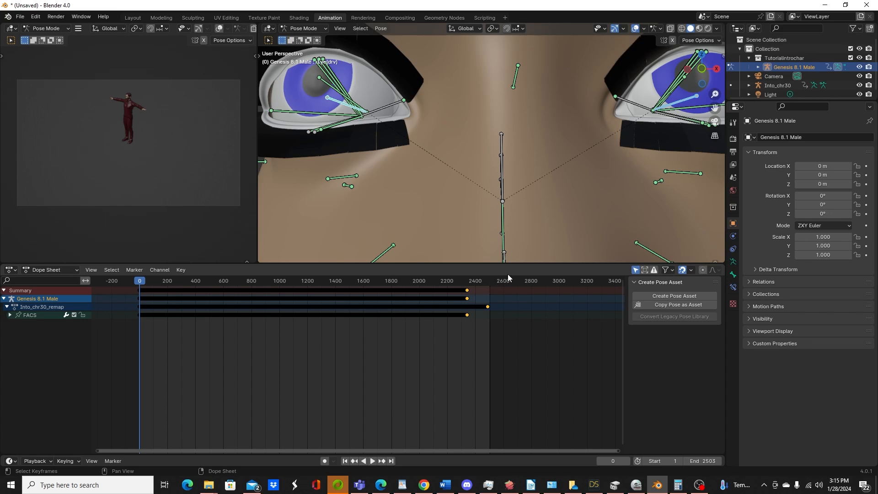
Return to the Layout workspace and scrub from frame 0 to frame 1736 to check the combined body and face animation.
left_click(131, 17)
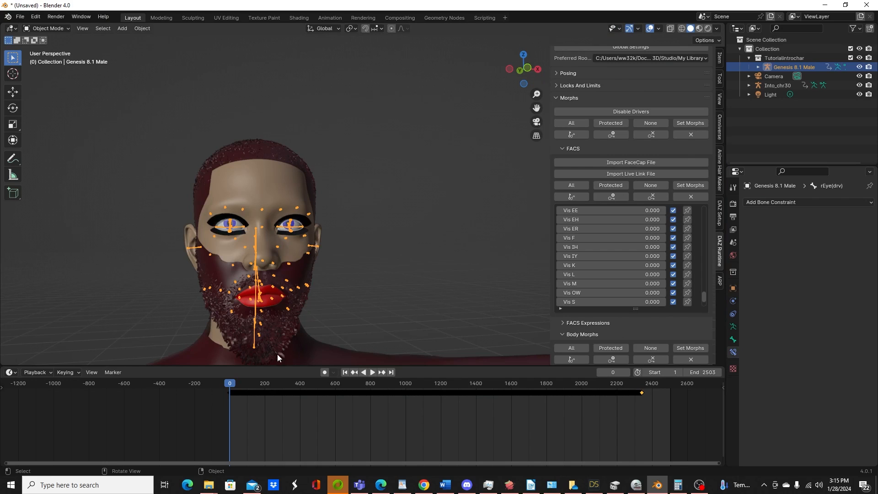
left_click_drag(231, 386, 536, 387)
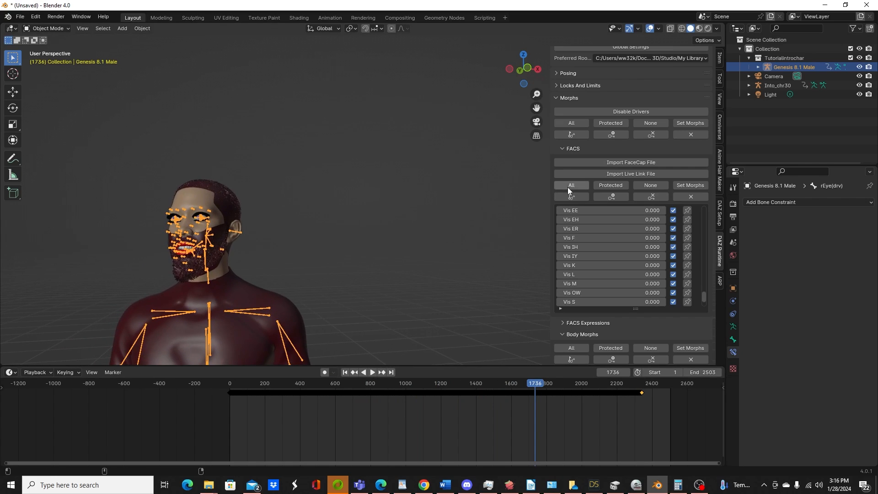